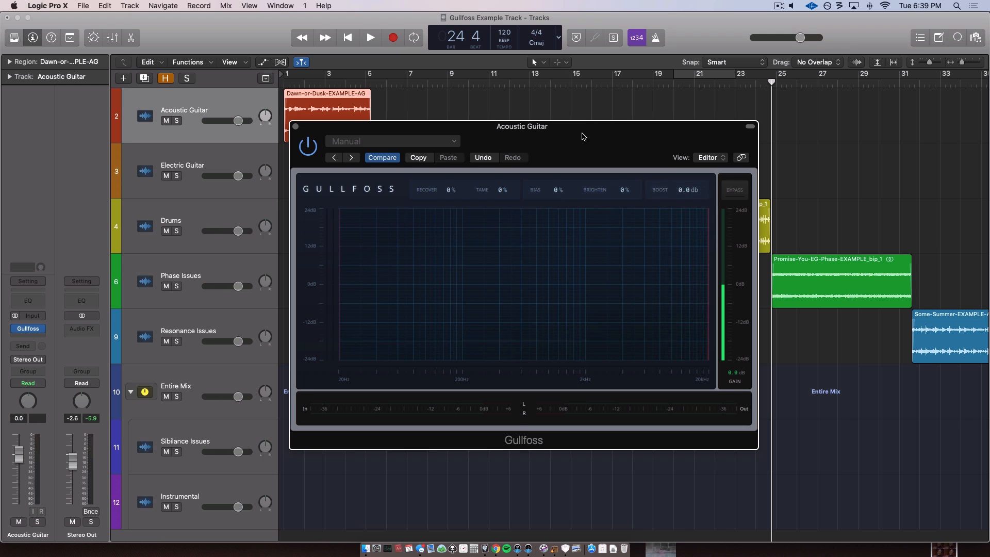
Try Bias amounts in the acoustic guitar's Gullfoss, ending at -35%.
{"action": "left_click_drag", "start_coordinate": [582, 132], "coordinate": [582, 122]}
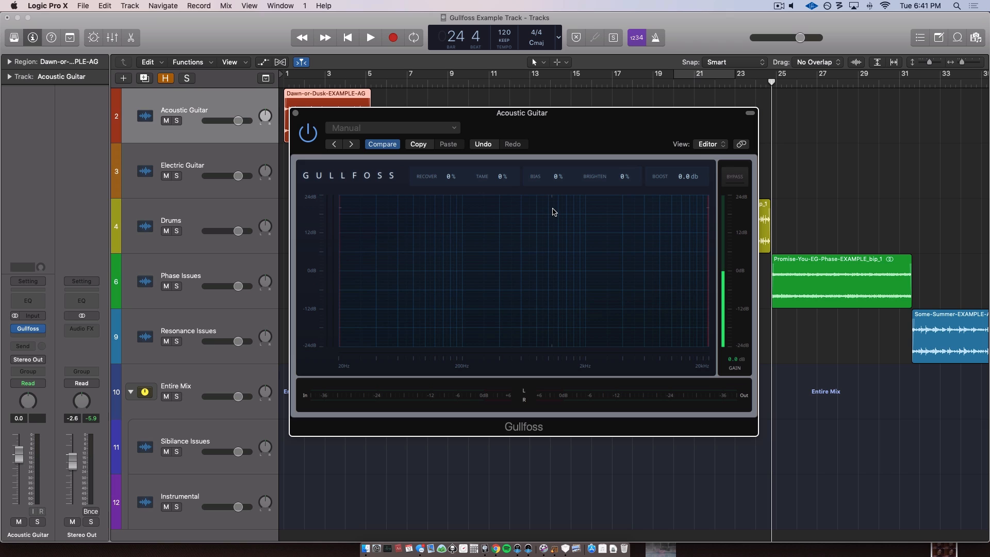
{"action": "left_click_drag", "start_coordinate": [554, 211], "coordinate": [566, 167]}
{"action": "double_click", "coordinate": [566, 172]}
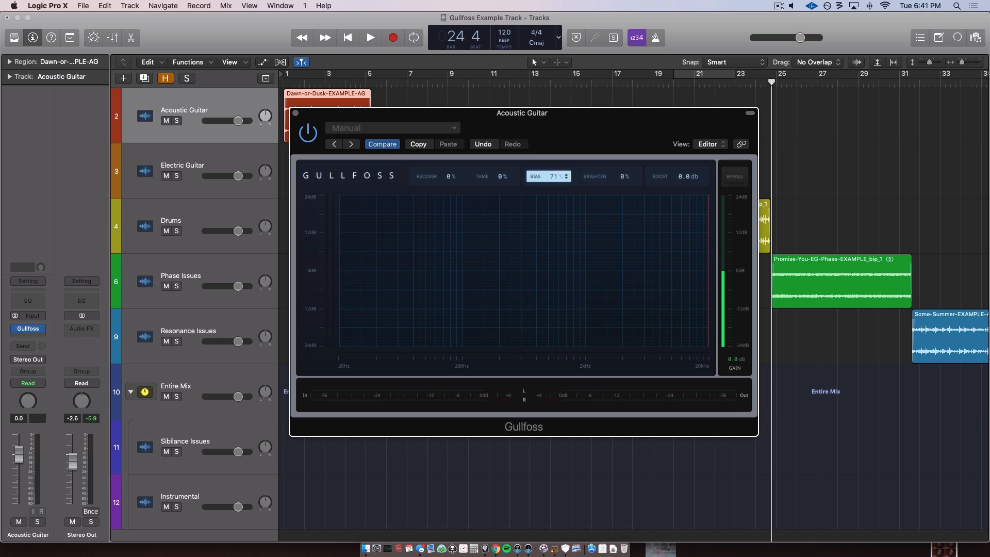
{"action": "type", "text": "-41"}
{"action": "key", "text": "Return"}
{"action": "scroll", "coordinate": [567, 176], "scroll_direction": "up", "scroll_amount": 5}
{"action": "scroll", "coordinate": [557, 179], "scroll_direction": "down", "scroll_amount": 8}
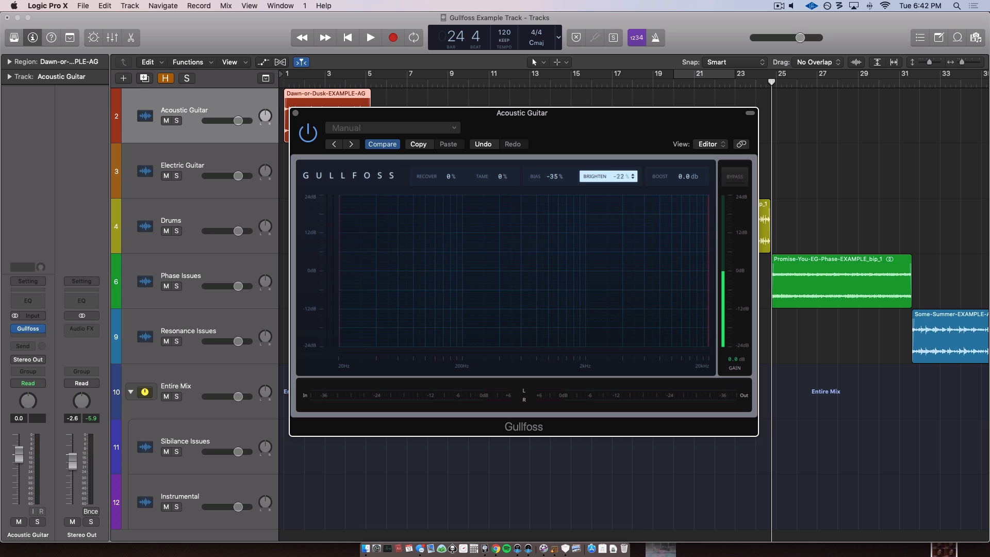
Try negative and positive Brighten amounts in Gullfoss and return Brighten to 0%.
{"action": "left_click_drag", "start_coordinate": [628, 177], "coordinate": [628, 178]}
{"action": "left_click_drag", "start_coordinate": [628, 177], "coordinate": [628, 177]}
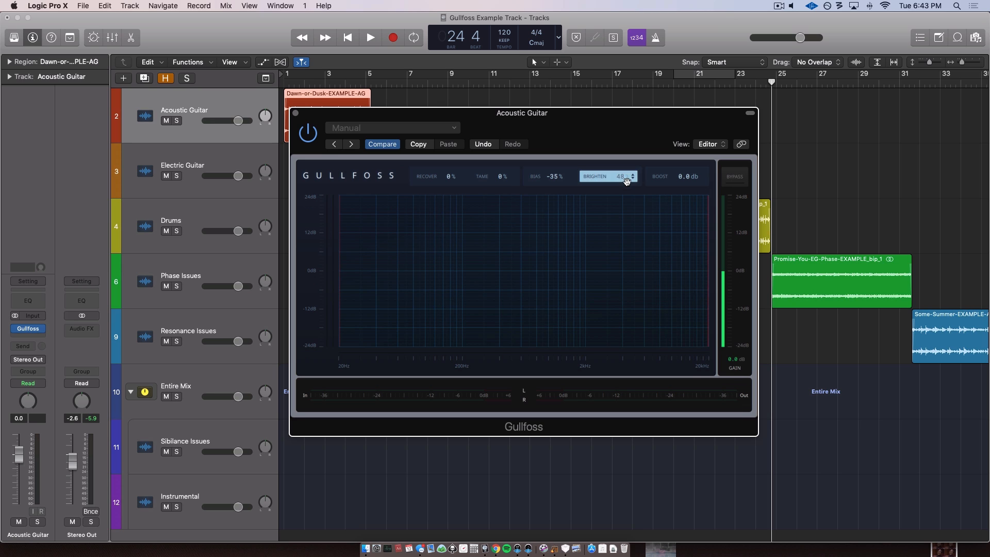
{"action": "left_click_drag", "start_coordinate": [626, 176], "coordinate": [625, 177]}
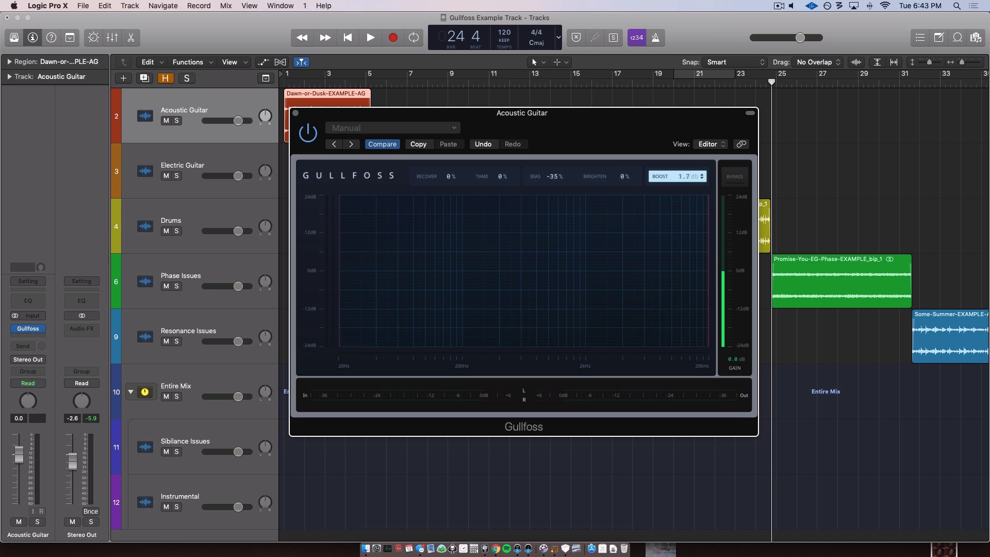
Set Boost to -3.1 dB and try raising the output gain before resetting it to 0.0 dB.
{"action": "left_click_drag", "start_coordinate": [688, 175], "coordinate": [689, 173]}
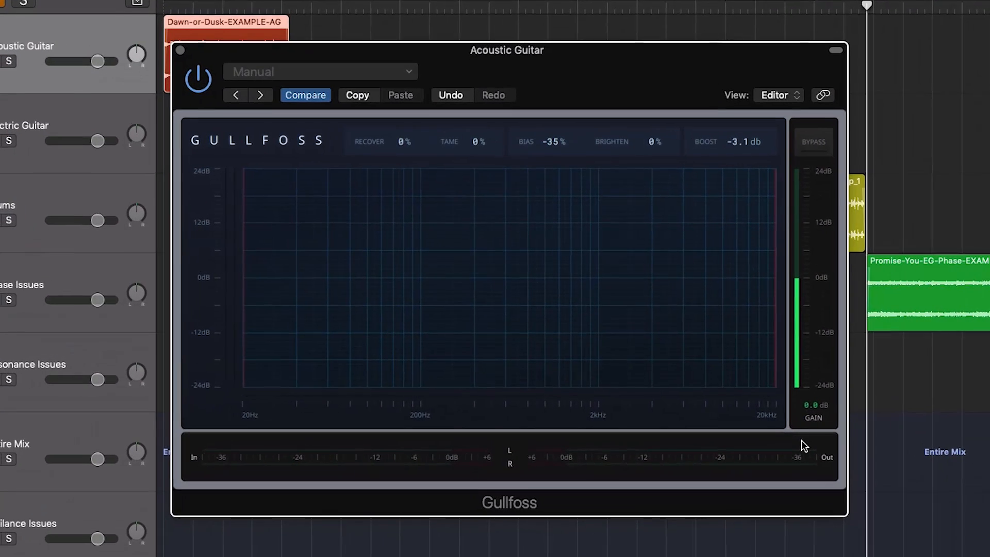
{"action": "left_click_drag", "start_coordinate": [814, 409], "coordinate": [820, 411]}
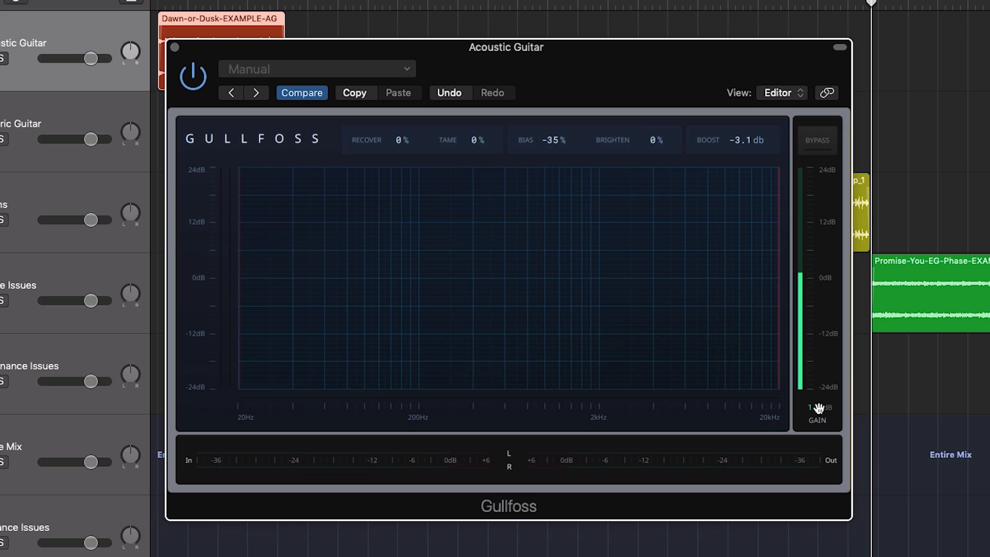
{"action": "left_click", "coordinate": [818, 410], "text": "alt"}
Try narrowing the processed frequency range by lowering the upper limit and moving the lower limit to around 133.4 Hz and below.
{"action": "left_click_drag", "start_coordinate": [780, 347], "coordinate": [670, 353]}
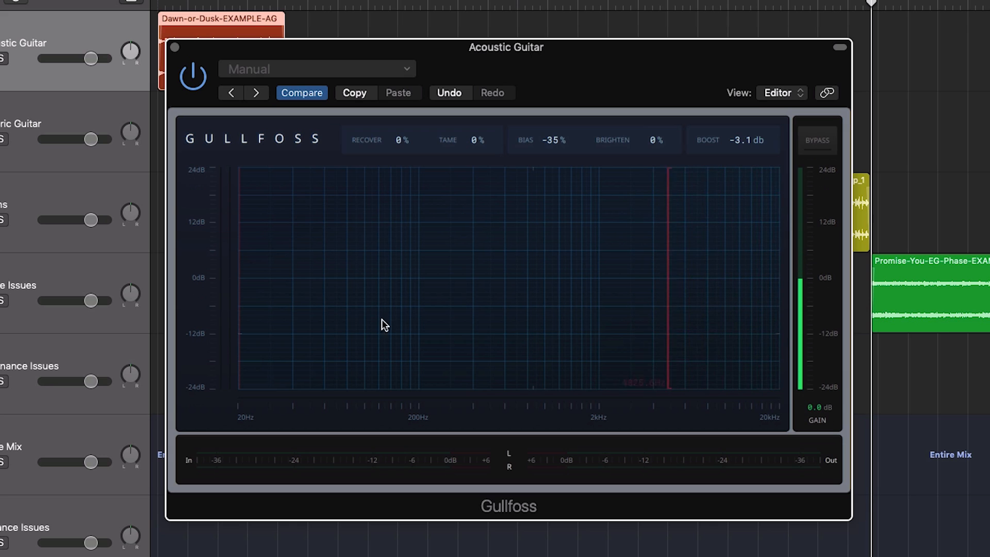
{"action": "left_click_drag", "start_coordinate": [238, 316], "coordinate": [433, 300]}
{"action": "left_click_drag", "start_coordinate": [432, 281], "coordinate": [417, 279]}
{"action": "left_click_drag", "start_coordinate": [413, 290], "coordinate": [388, 295]}
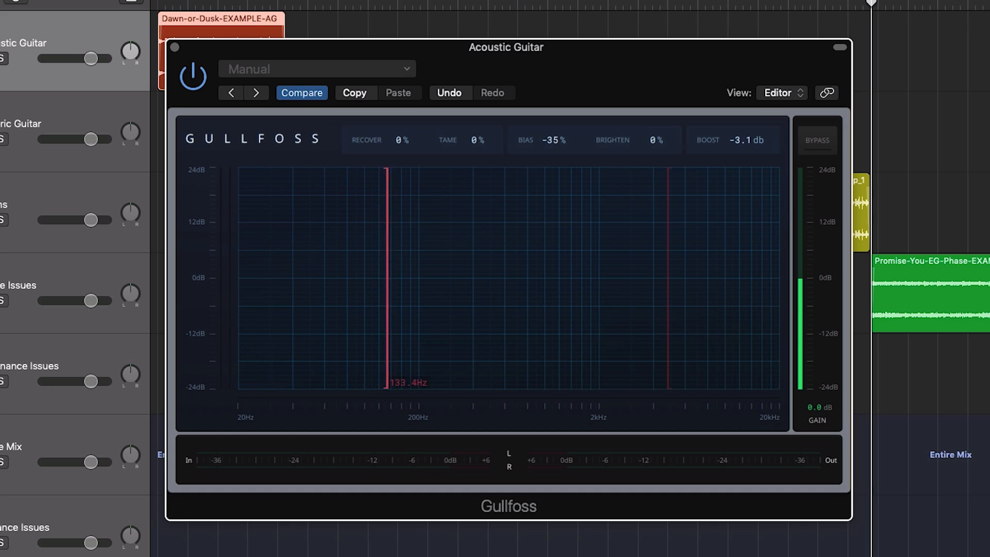
{"action": "left_click_drag", "start_coordinate": [394, 390], "coordinate": [373, 390]}
Try crossing the frequency limits with one at 282.5 Hz and the other higher, and restore the full range.
{"action": "left_click_drag", "start_coordinate": [668, 371], "coordinate": [446, 369]}
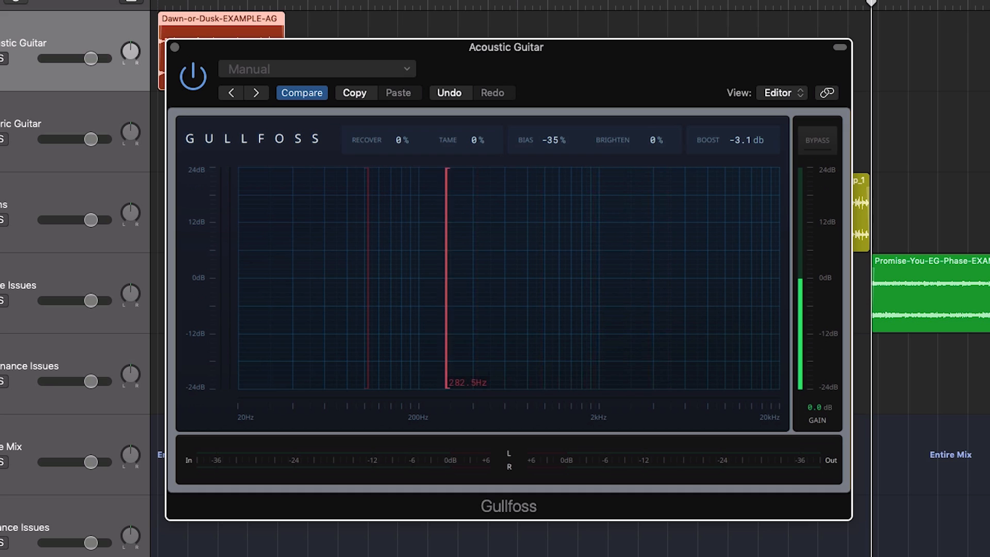
{"action": "left_click_drag", "start_coordinate": [368, 355], "coordinate": [612, 361]}
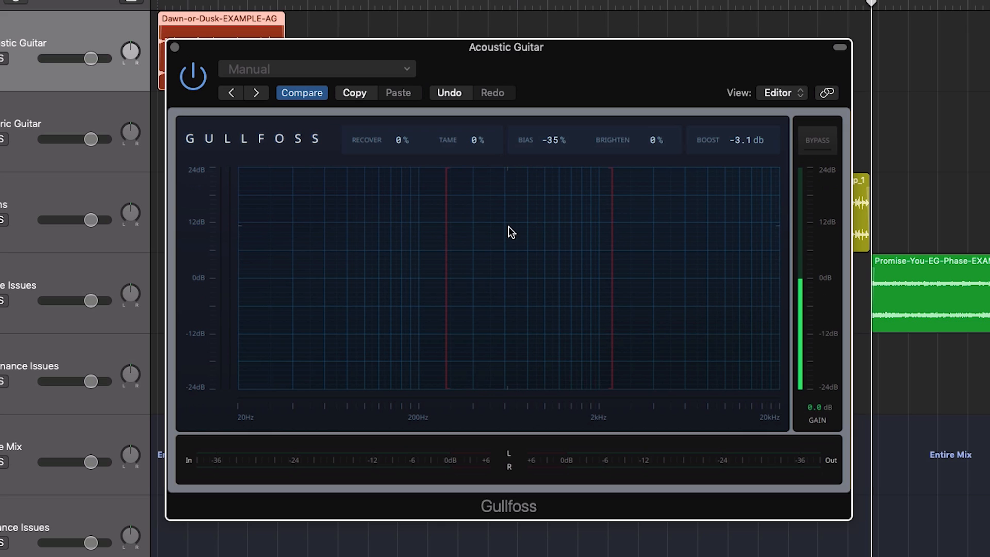
{"action": "left_click_drag", "start_coordinate": [615, 246], "coordinate": [768, 237]}
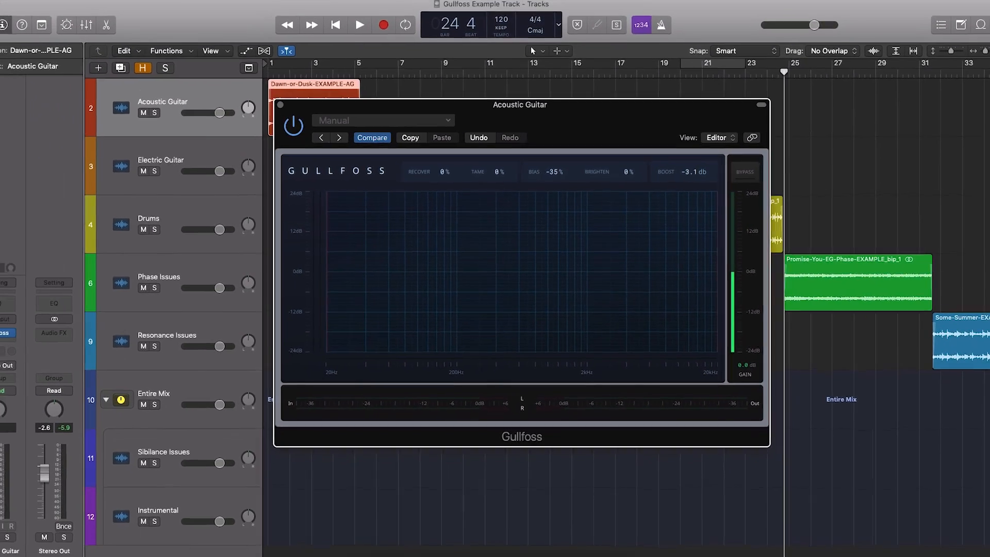
Move the plugin window clear of the acoustic guitar region, cycle that region and play it from bar 1.
{"action": "left_click_drag", "start_coordinate": [527, 104], "coordinate": [705, 137]}
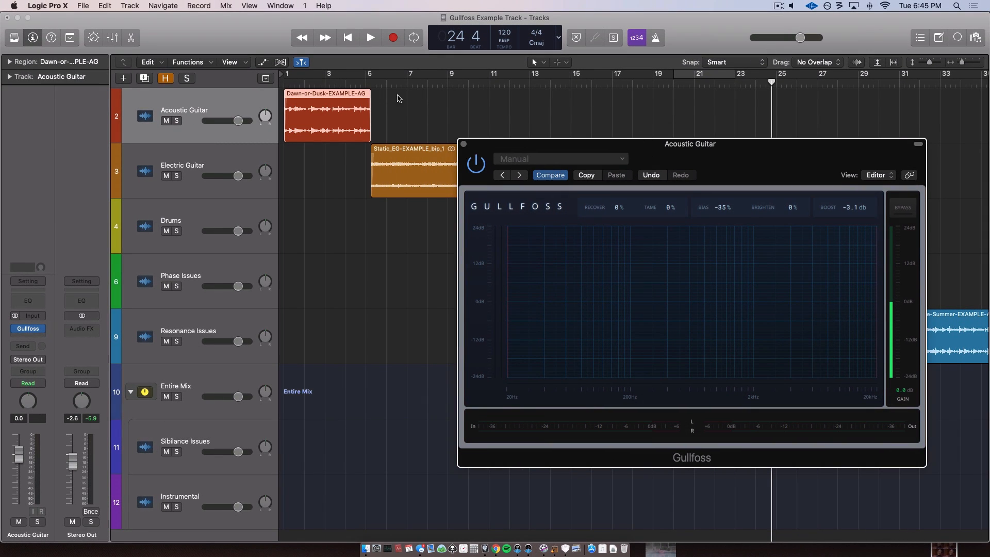
{"action": "left_click", "coordinate": [332, 85]}
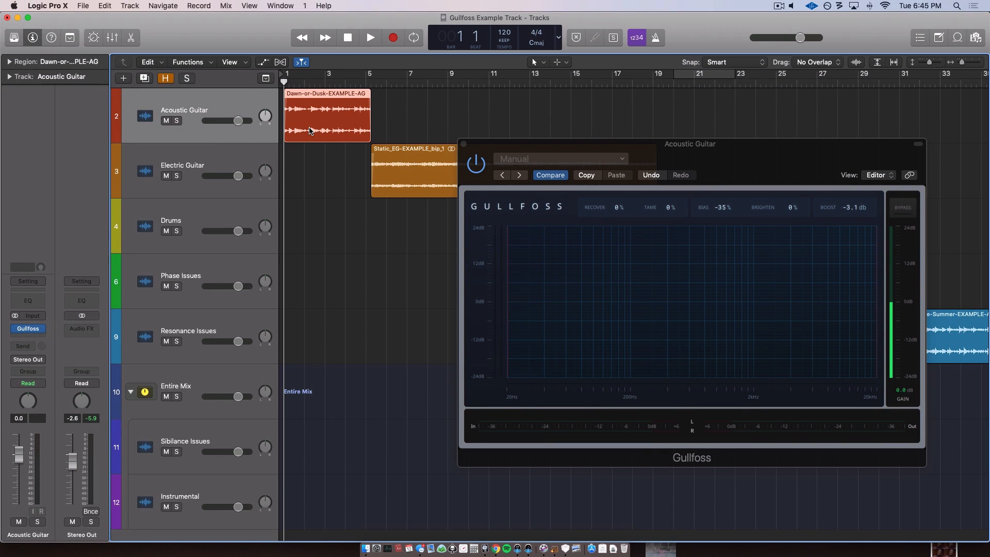
{"action": "left_click_drag", "start_coordinate": [477, 146], "coordinate": [410, 125]}
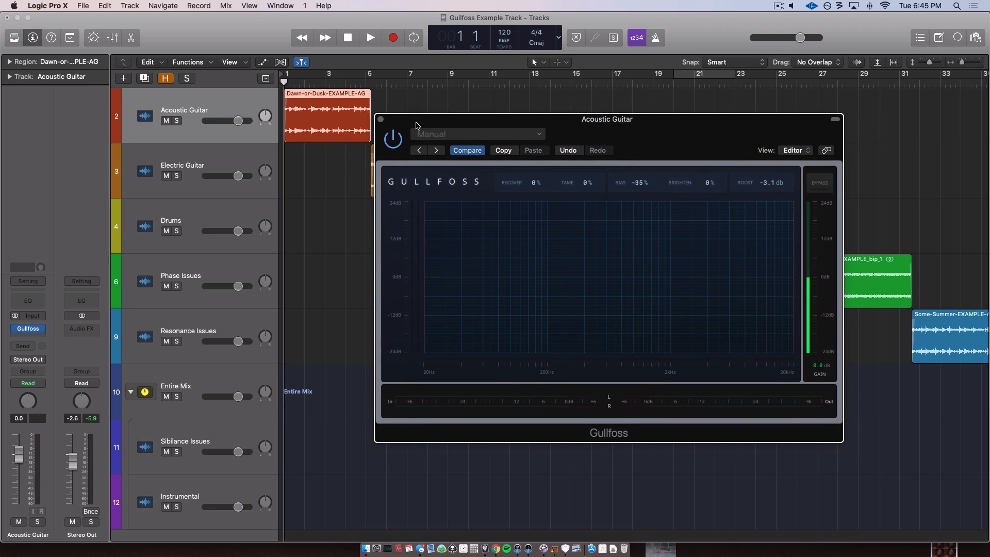
{"action": "left_click_drag", "start_coordinate": [417, 125], "coordinate": [415, 113]}
{"action": "key", "text": "super+u"}
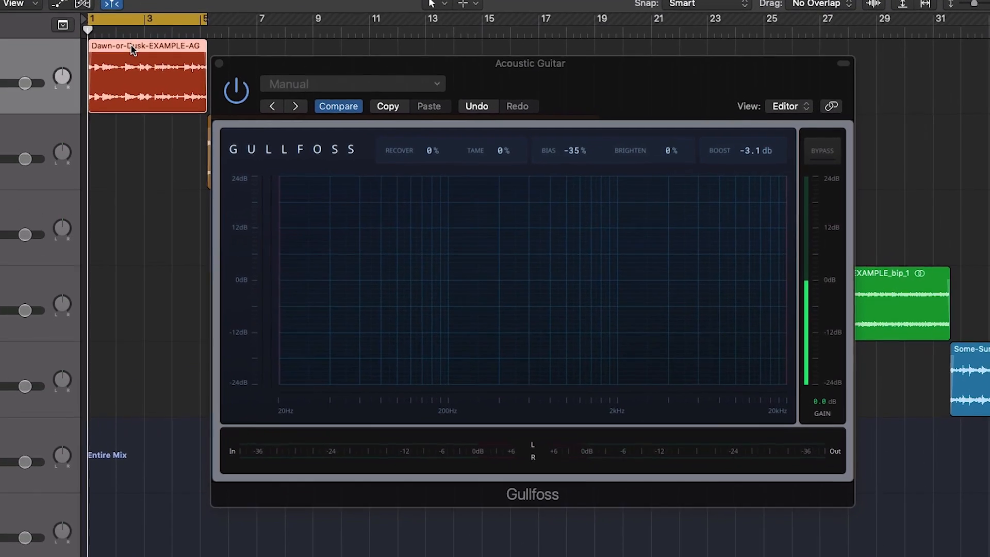
{"action": "key", "text": "space"}
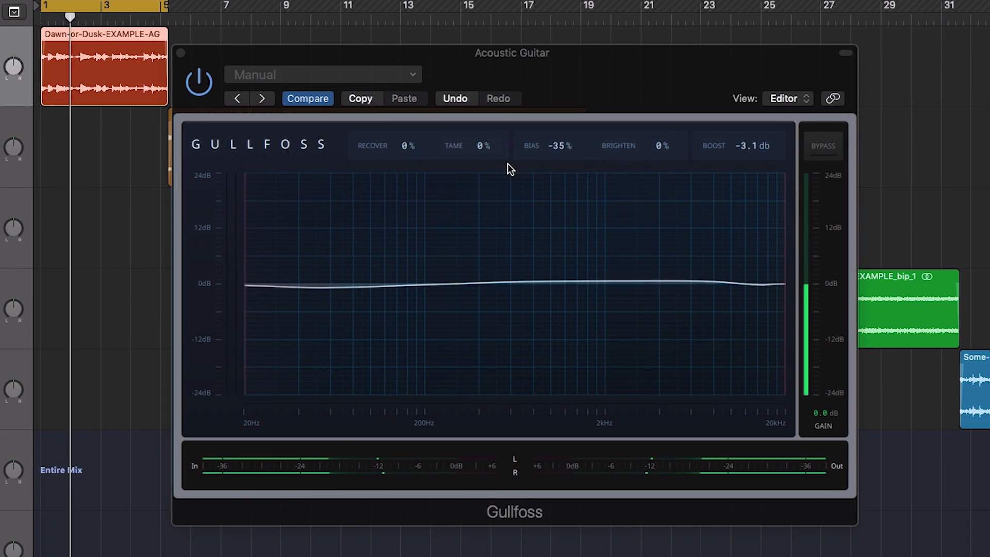
Reset Bias to 0% and Boost to 0.0 dB, and play the acoustic guitar loop.
{"action": "double_click", "coordinate": [560, 145]}
{"action": "double_click", "coordinate": [754, 145]}
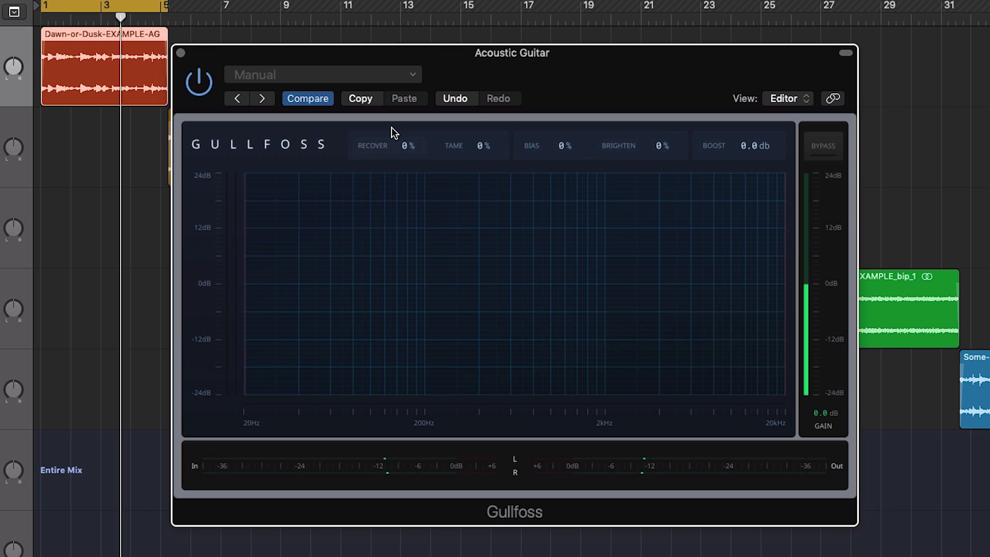
{"action": "key", "text": "space"}
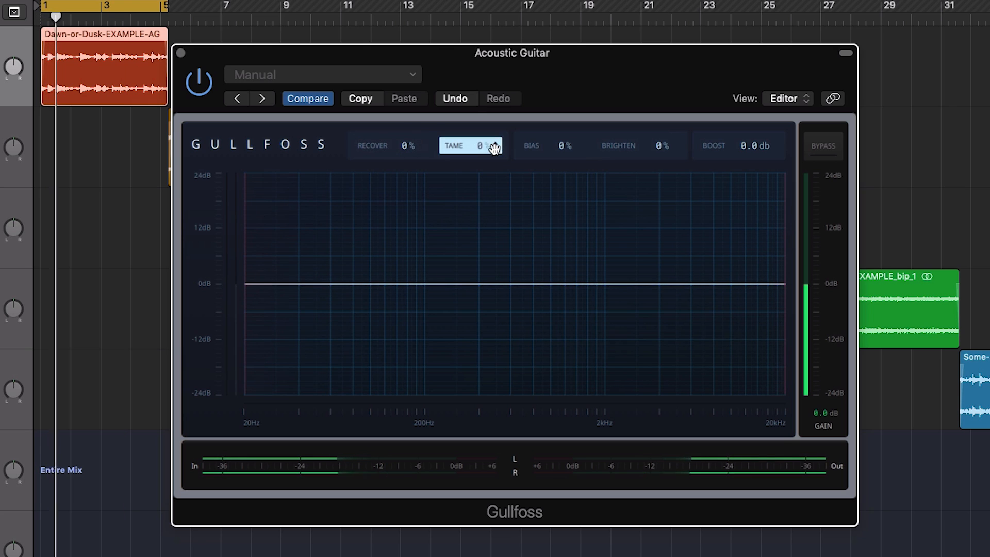
Set Recover to 56% and Tame to 83% while the acoustic guitar loop plays.
{"action": "left_click_drag", "start_coordinate": [494, 148], "coordinate": [494, 107]}
{"action": "left_click_drag", "start_coordinate": [392, 145], "coordinate": [391, 114]}
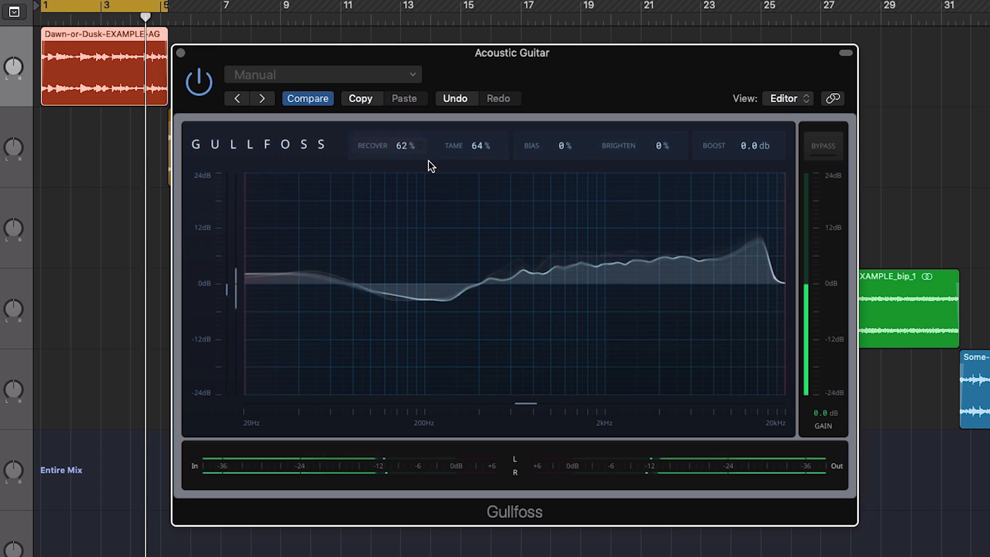
{"action": "left_click_drag", "start_coordinate": [479, 145], "coordinate": [479, 136]}
{"action": "left_click_drag", "start_coordinate": [392, 145], "coordinate": [392, 149]}
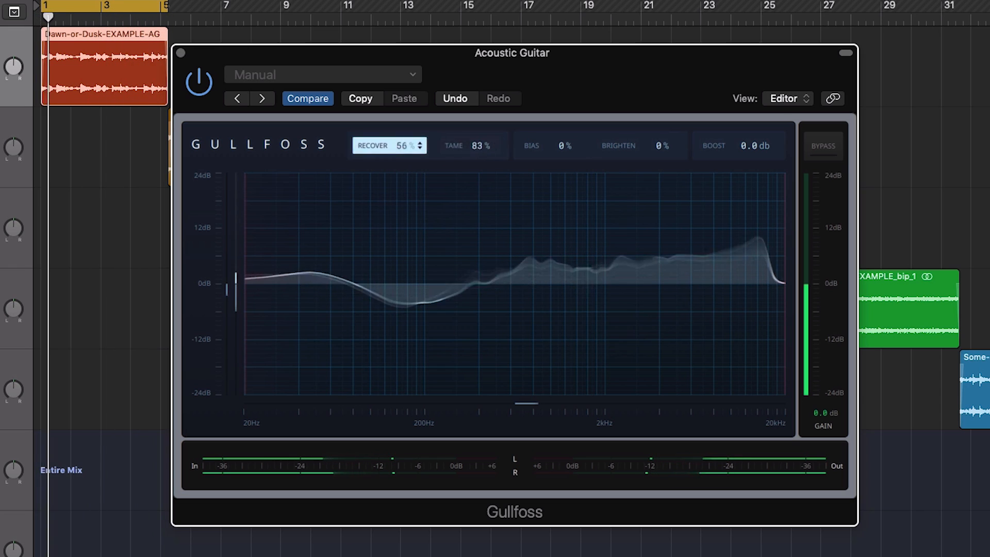
Set Bias to -34% and Boost to 1.7 dB on the acoustic guitar.
{"action": "mouse_move", "coordinate": [570, 150]}
{"action": "left_mouse_down"}
{"action": "mouse_move", "coordinate": [569, 135]}
{"action": "mouse_move", "coordinate": [570, 161]}
{"action": "left_mouse_up"}
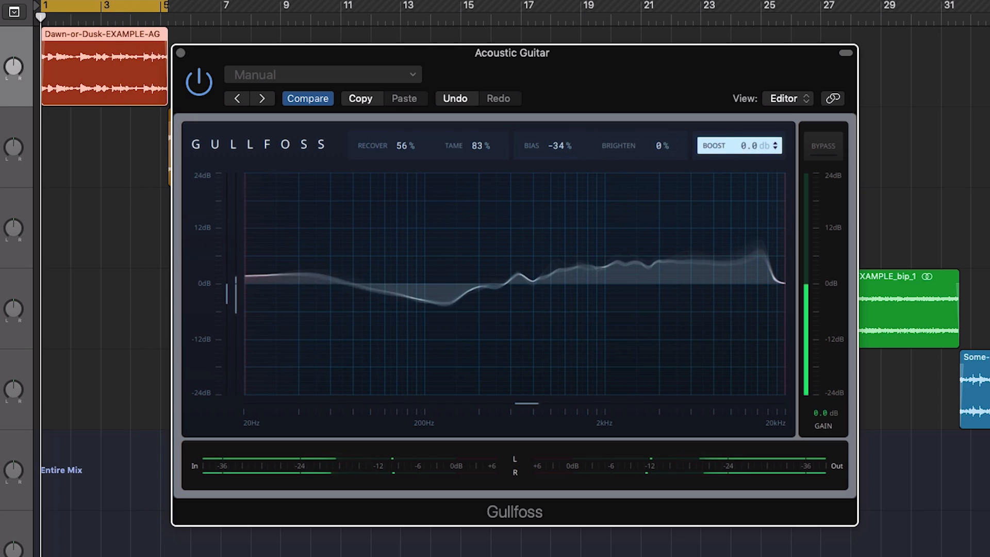
{"action": "left_click_drag", "start_coordinate": [756, 145], "coordinate": [755, 140]}
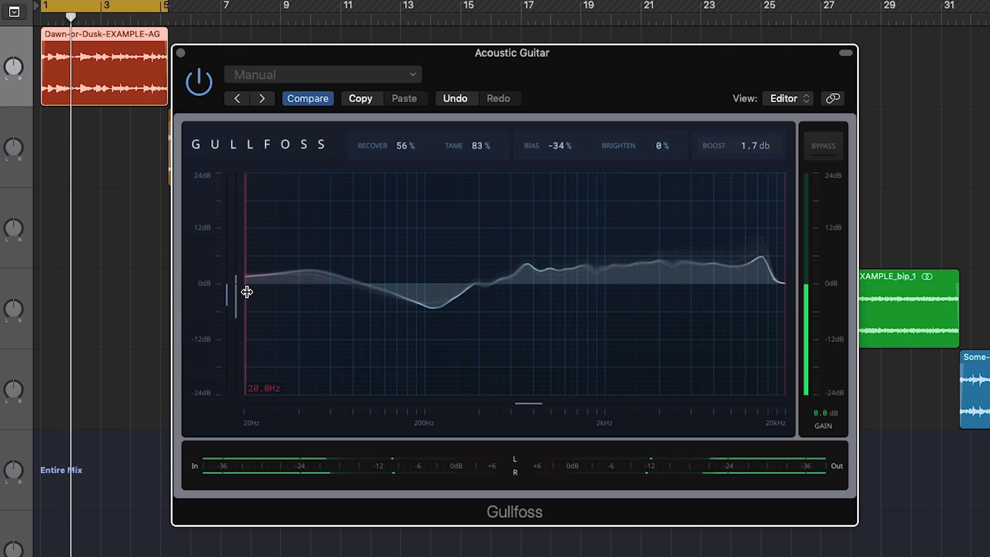
Limit the processed range to between about 100 Hz and 15456 Hz, and set Tame to 70%.
{"action": "left_click_drag", "start_coordinate": [247, 292], "coordinate": [376, 292]}
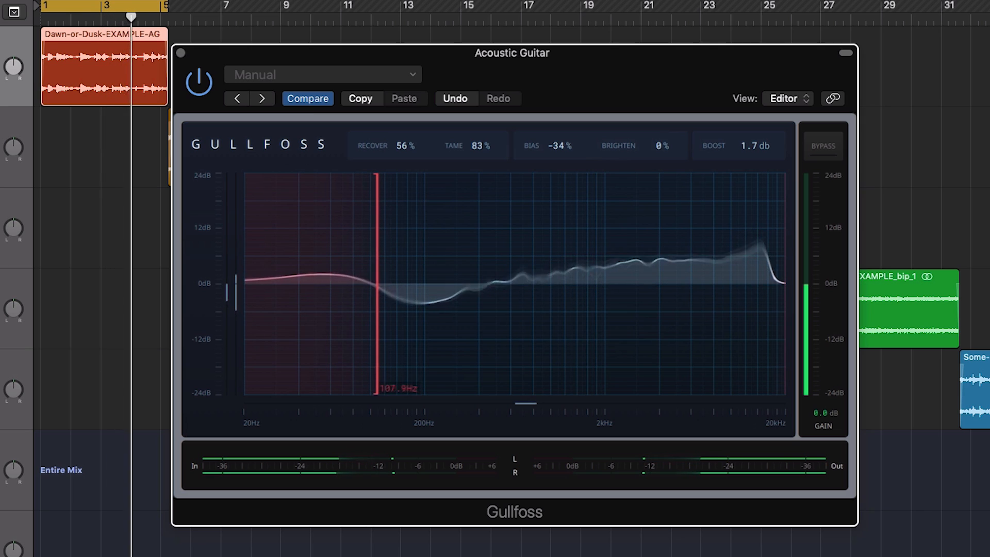
{"action": "mouse_move", "coordinate": [782, 283]}
{"action": "left_mouse_down"}
{"action": "mouse_move", "coordinate": [621, 283]}
{"action": "mouse_move", "coordinate": [783, 283]}
{"action": "mouse_move", "coordinate": [766, 283]}
{"action": "left_mouse_up"}
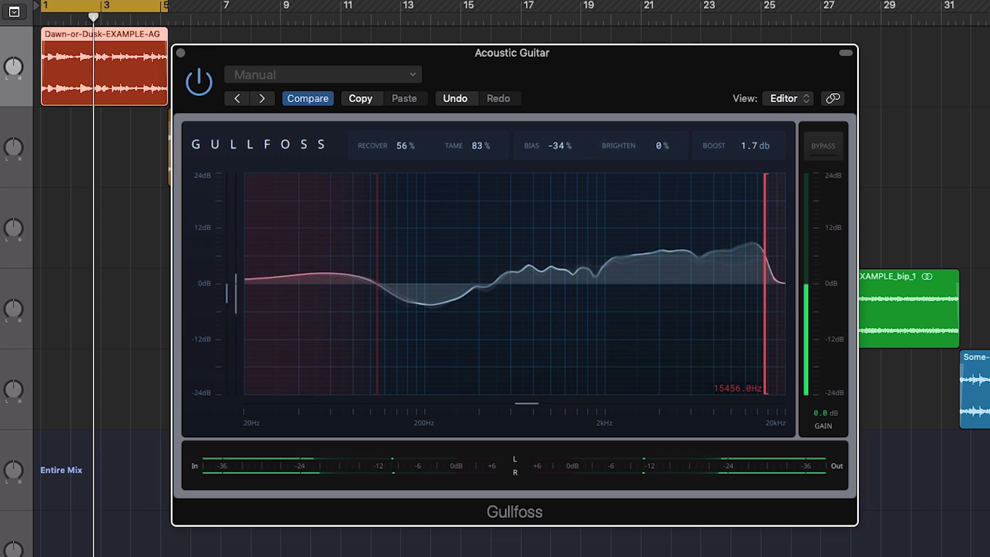
{"action": "left_click_drag", "start_coordinate": [380, 304], "coordinate": [370, 305]}
{"action": "left_click_drag", "start_coordinate": [475, 148], "coordinate": [475, 148]}
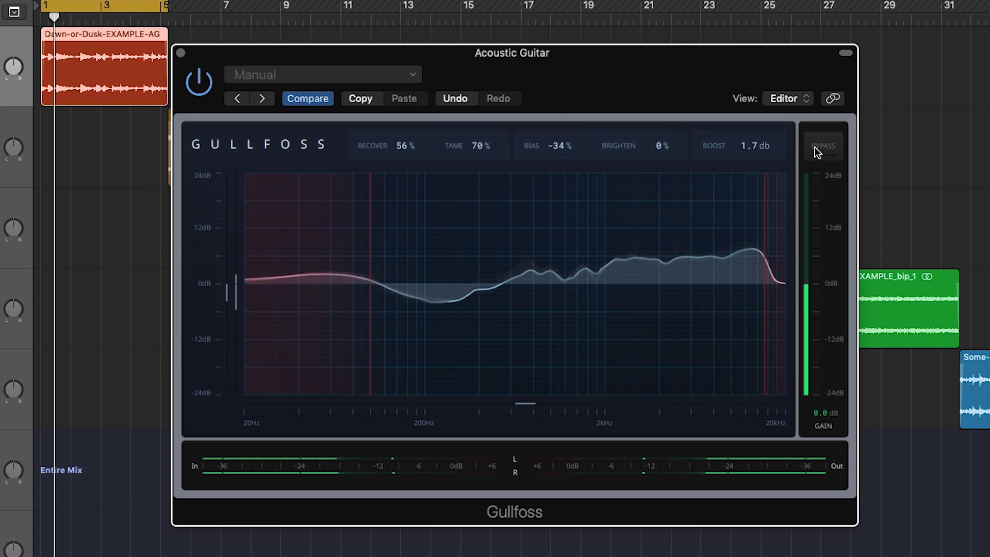
Compare the acoustic guitar loop with Gullfoss bypassed and active, and stop playback.
{"action": "left_click_drag", "start_coordinate": [273, 61], "coordinate": [320, 55]}
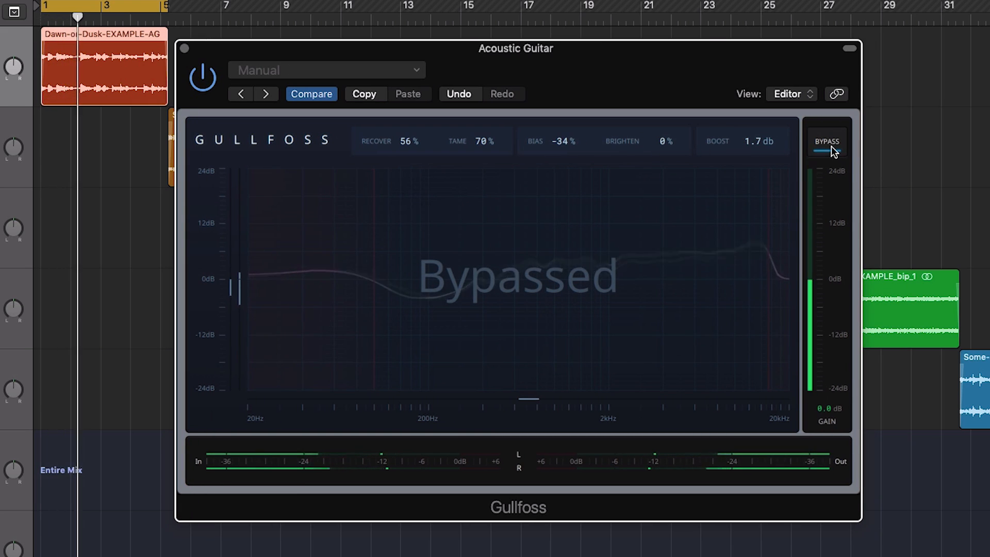
{"action": "left_click", "coordinate": [832, 148]}
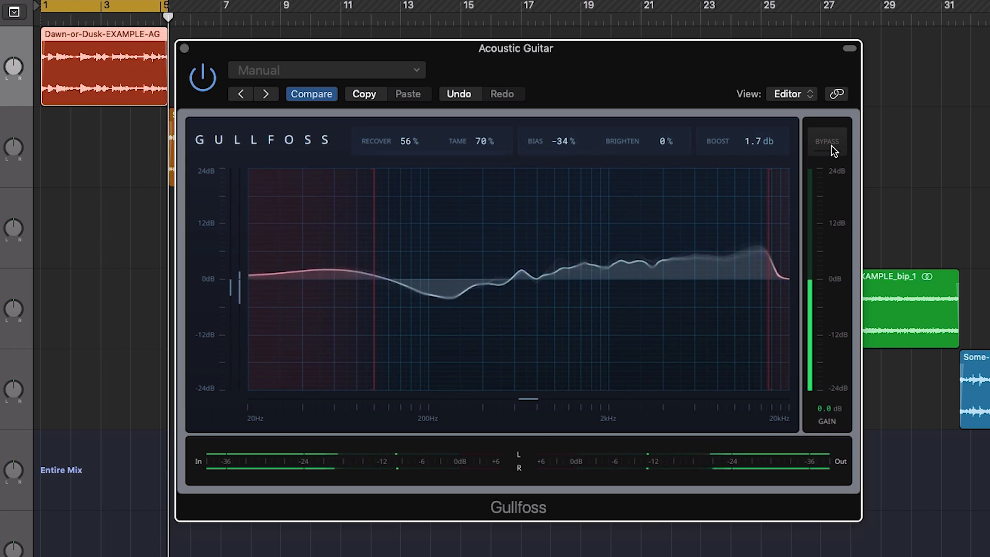
{"action": "left_click", "coordinate": [831, 148]}
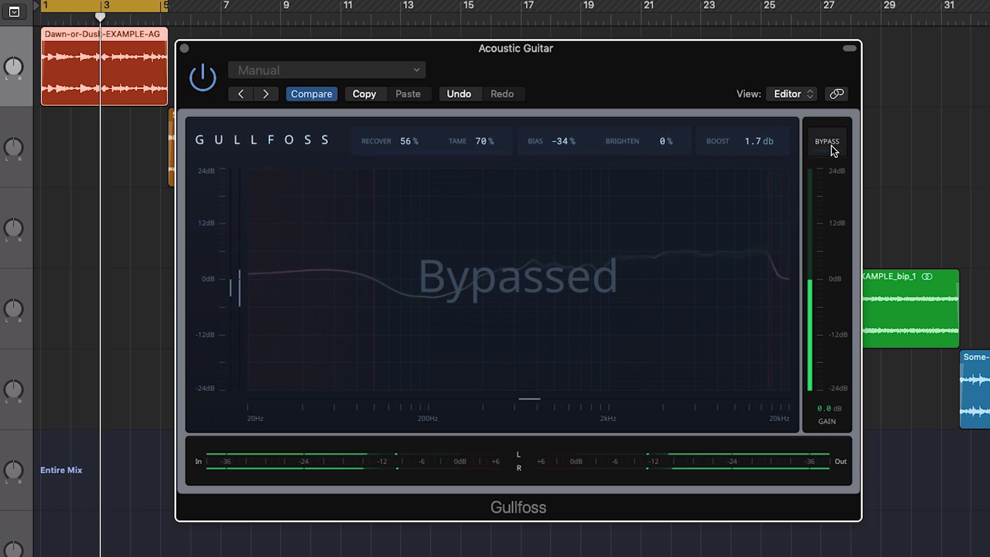
{"action": "left_click", "coordinate": [831, 147]}
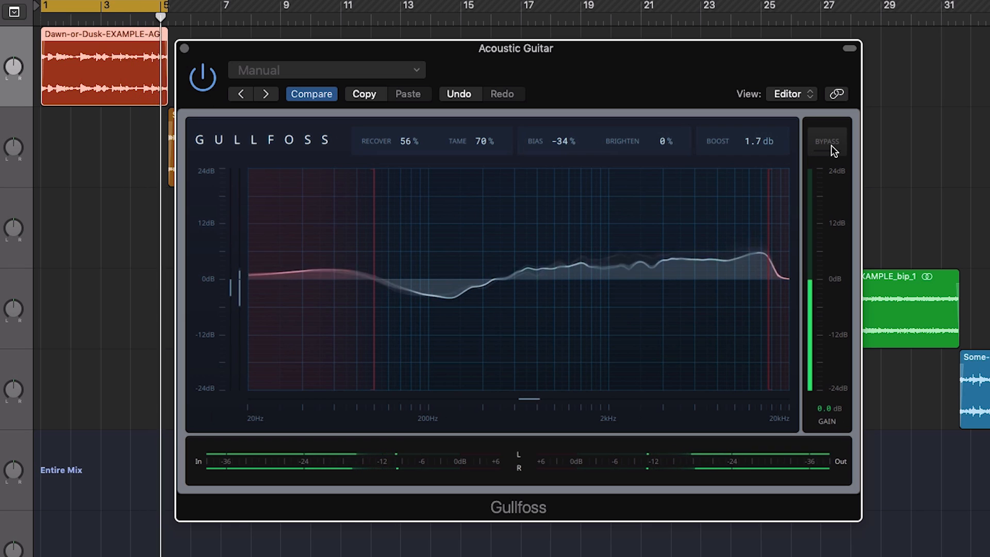
{"action": "key", "text": "space"}
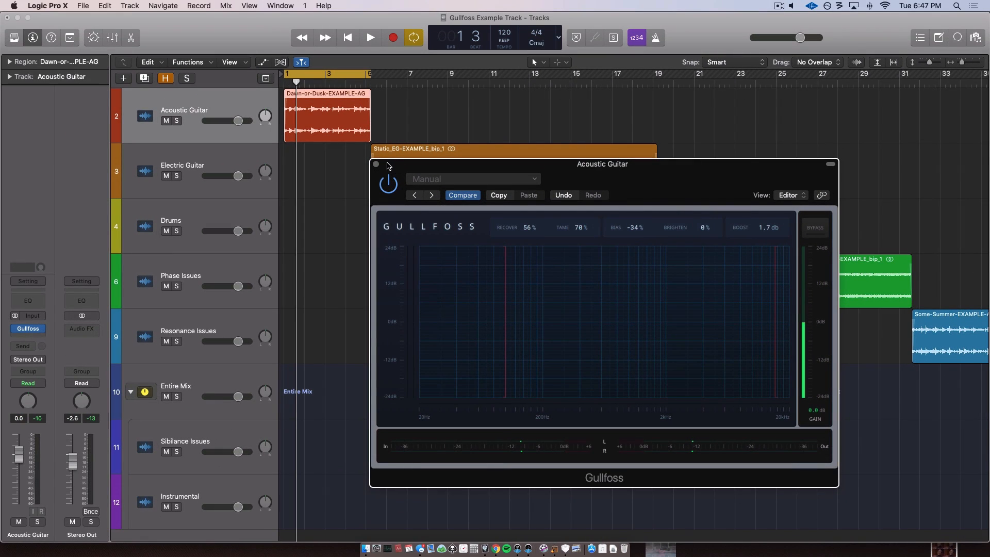
Close the acoustic guitar's plugin window and set the cycle range to the Static_EG-EXAMPLE region on the Electric Guitar track.
{"action": "left_click", "coordinate": [376, 164]}
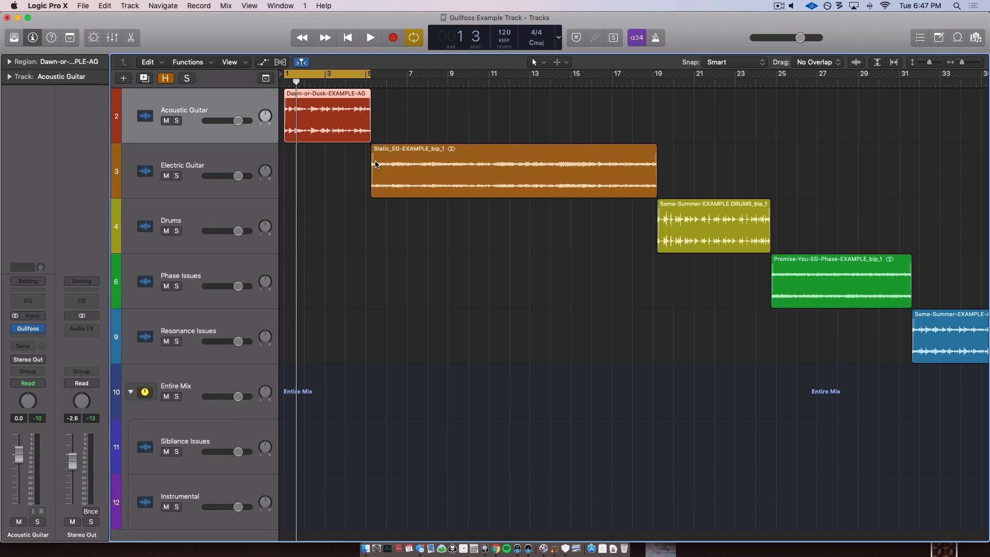
{"action": "left_click", "coordinate": [411, 159]}
{"action": "key", "text": "u"}
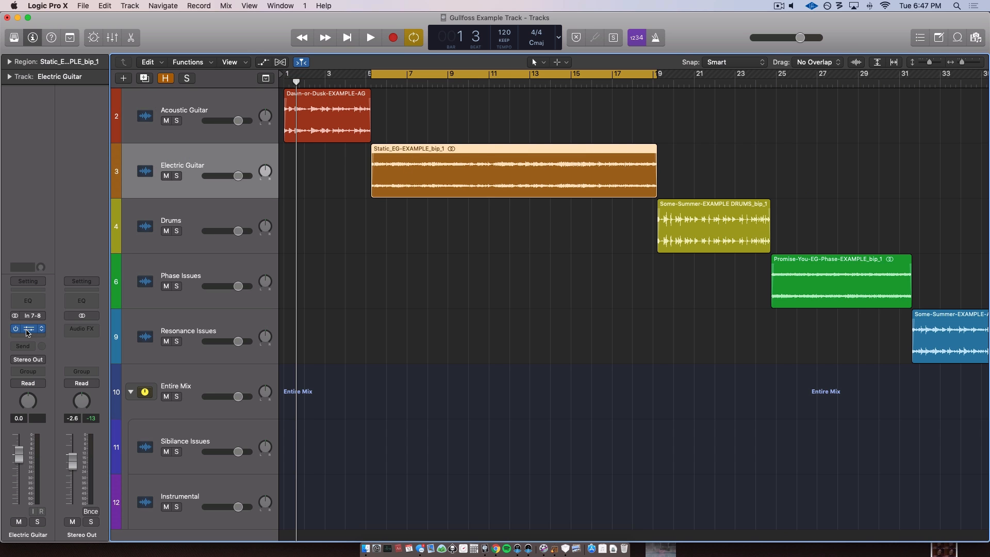
Open Gullfoss on the Electric Guitar track, place its window over the arrangement and start playback.
{"action": "left_click", "coordinate": [29, 329]}
{"action": "left_click_drag", "start_coordinate": [254, 38], "coordinate": [591, 165]}
{"action": "key", "text": "space"}
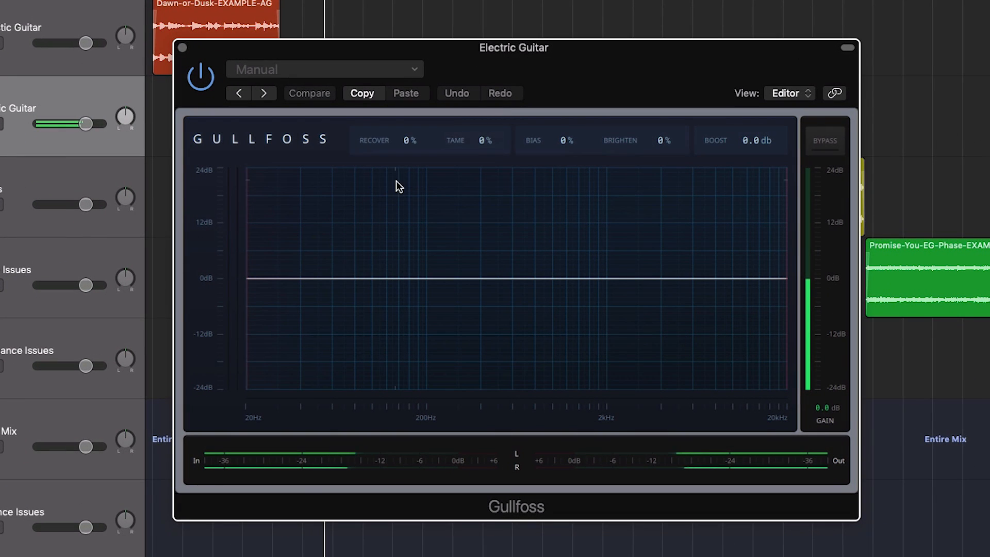
Set Recover to 75% in the electric guitar's Gullfoss.
{"action": "left_click", "coordinate": [411, 140]}
{"action": "left_click_drag", "start_coordinate": [410, 141], "coordinate": [410, 116]}
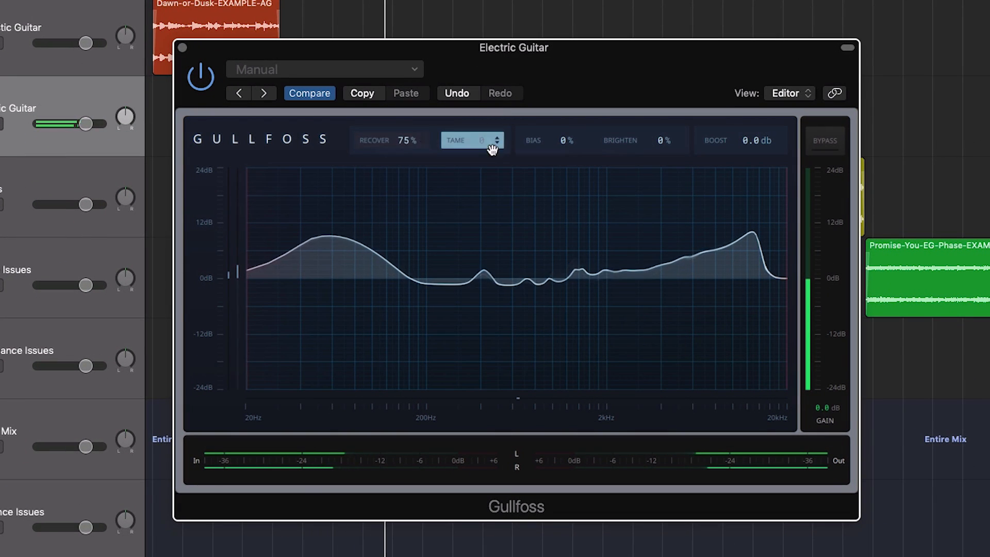
In the electric guitar's Gullfoss, set Tame to 83% and limit the processed frequency range to 115.5 Hz to 9105.5 Hz.
{"action": "left_click_drag", "start_coordinate": [490, 147], "coordinate": [490, 123]}
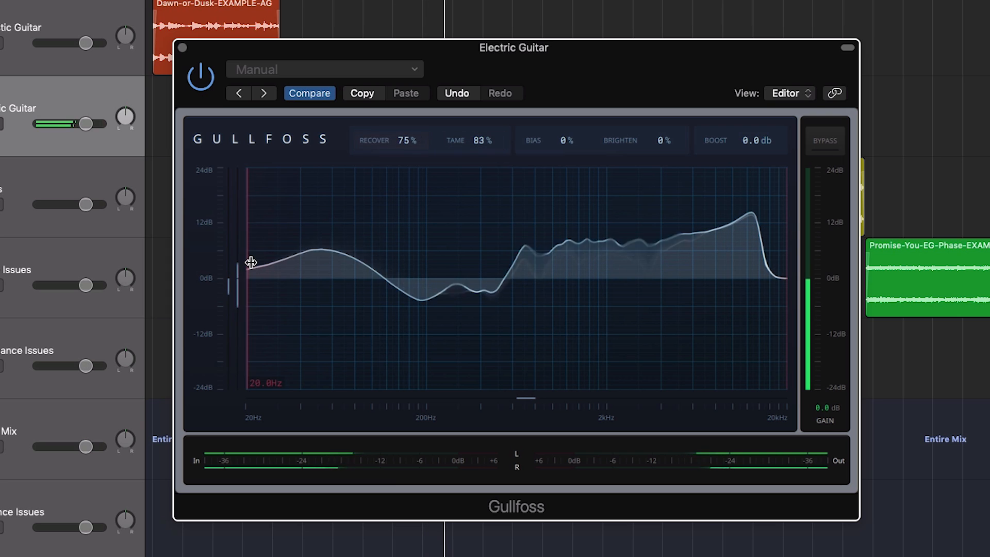
{"action": "left_click_drag", "start_coordinate": [249, 261], "coordinate": [383, 261]}
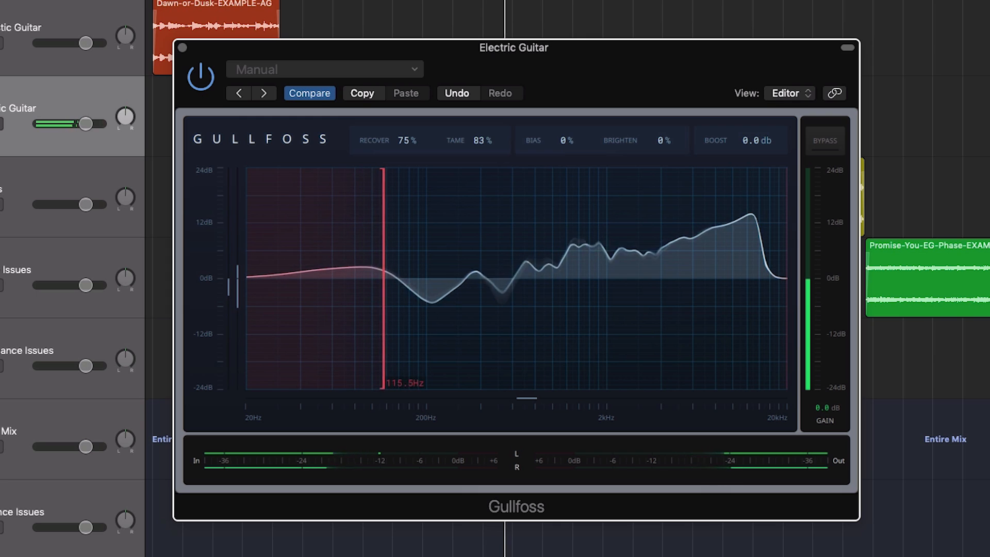
{"action": "mouse_move", "coordinate": [787, 232]}
{"action": "left_mouse_down"}
{"action": "mouse_move", "coordinate": [590, 233]}
{"action": "mouse_move", "coordinate": [725, 232]}
{"action": "left_mouse_up"}
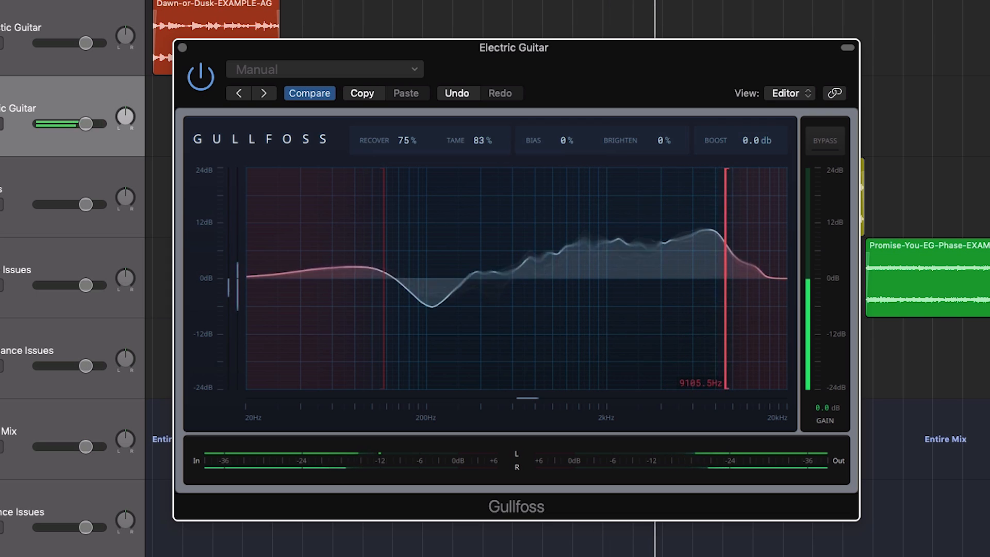
Try negative Bias values on the electric guitar, then settle on Bias 13%, Brighten 3% and Boost 0.0 dB.
{"action": "left_click_drag", "start_coordinate": [568, 140], "coordinate": [568, 155]}
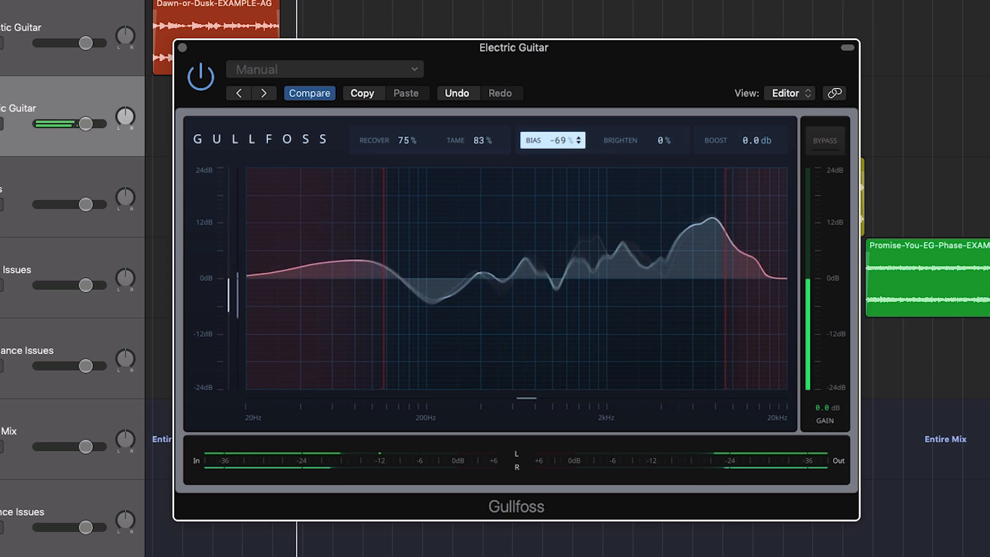
{"action": "left_click_drag", "start_coordinate": [567, 150], "coordinate": [567, 136]}
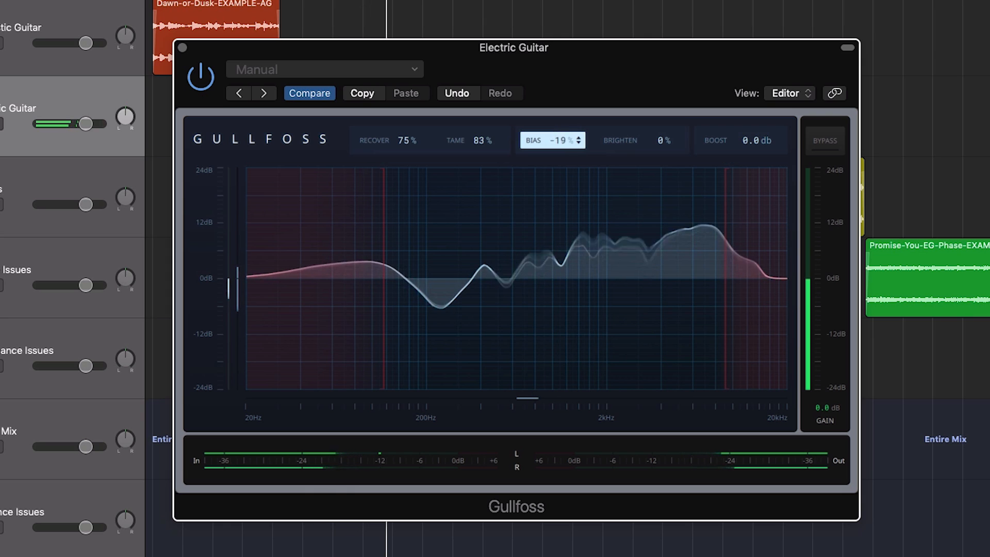
{"action": "left_click_drag", "start_coordinate": [567, 135], "coordinate": [567, 131]}
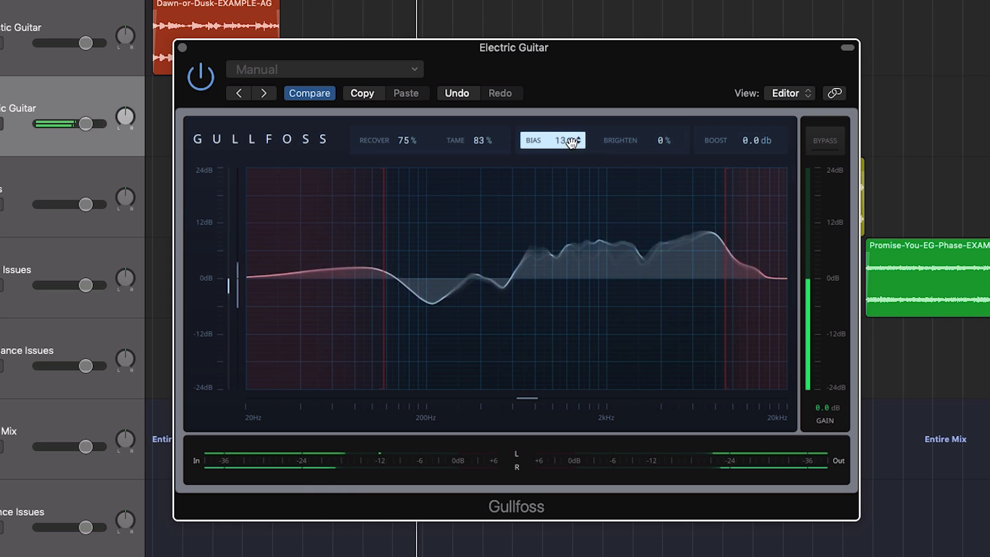
{"action": "left_click_drag", "start_coordinate": [664, 140], "coordinate": [659, 174]}
{"action": "mouse_move", "coordinate": [758, 141]}
{"action": "left_mouse_down"}
{"action": "mouse_move", "coordinate": [759, 99]}
{"action": "mouse_move", "coordinate": [759, 174]}
{"action": "mouse_move", "coordinate": [759, 141]}
{"action": "left_mouse_up"}
Reposition the electric guitar's plugin window, compare the loop with Gullfoss bypassed and active, and stop playback.
{"action": "left_click_drag", "start_coordinate": [554, 53], "coordinate": [615, 58]}
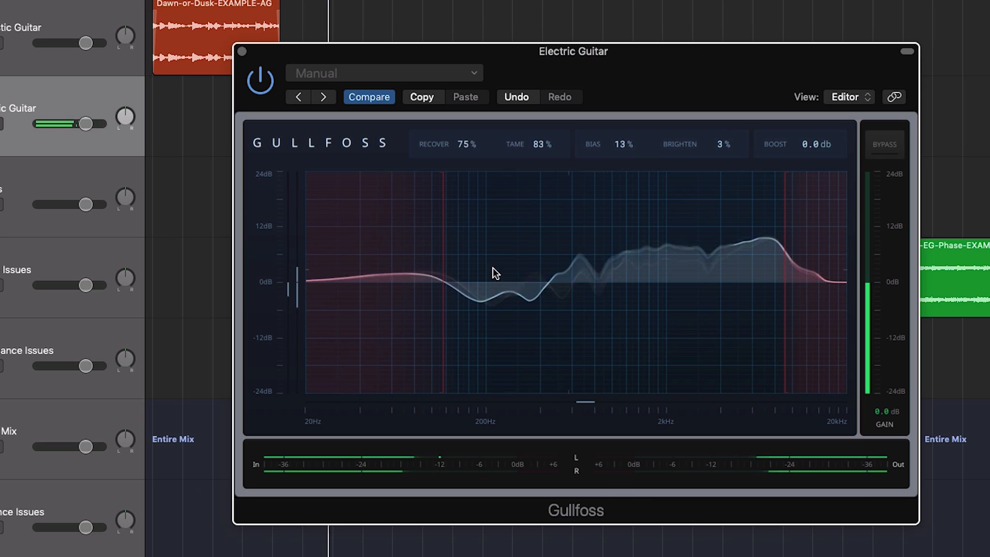
{"action": "mouse_move", "coordinate": [790, 253]}
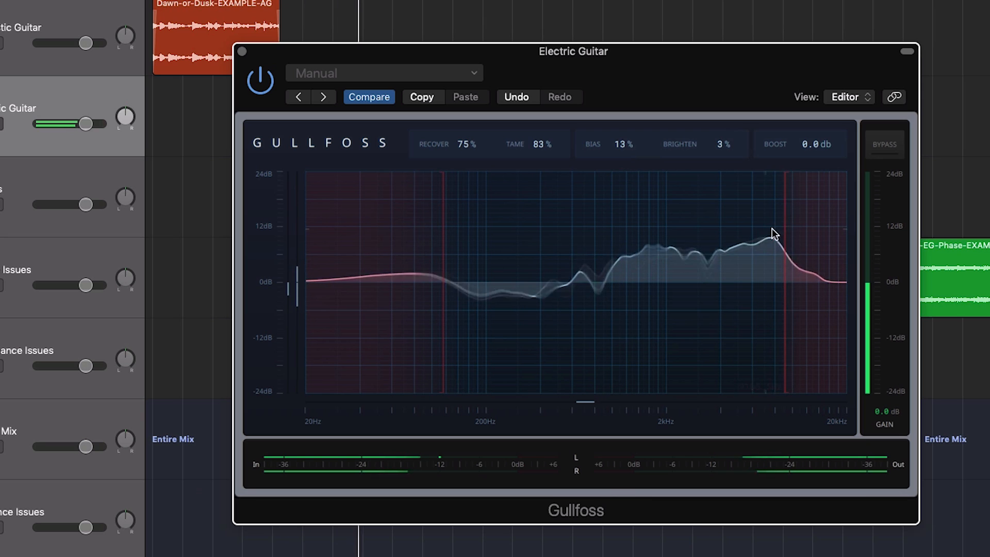
{"action": "left_click_drag", "start_coordinate": [508, 61], "coordinate": [481, 182]}
{"action": "left_click", "coordinate": [863, 177]}
{"action": "key", "text": "space"}
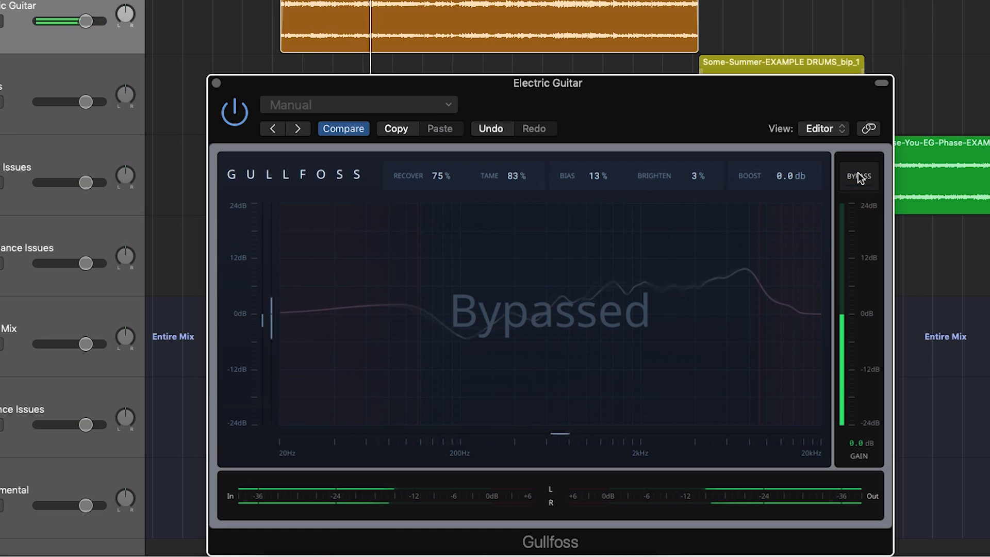
{"action": "left_click", "coordinate": [858, 175]}
{"action": "left_click", "coordinate": [858, 177]}
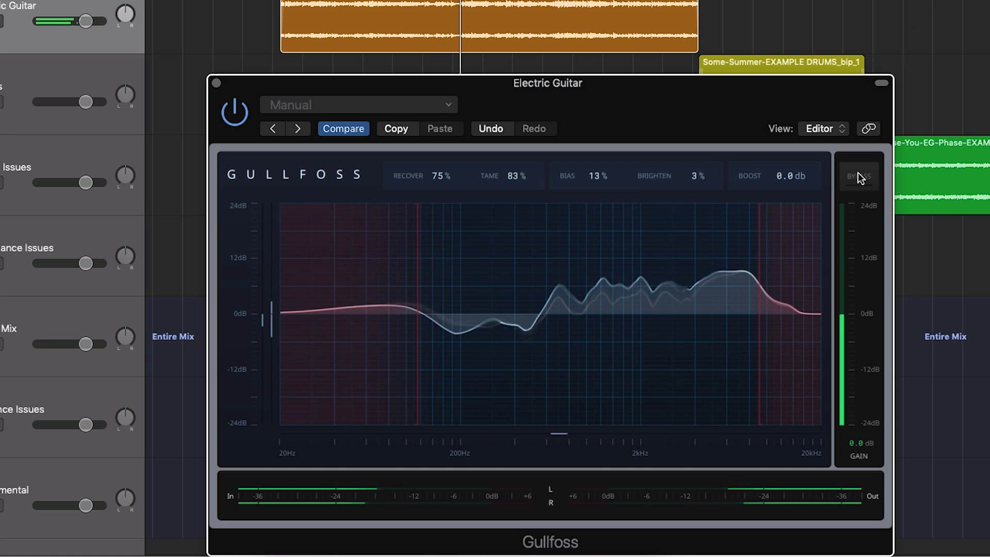
{"action": "left_click", "coordinate": [858, 174]}
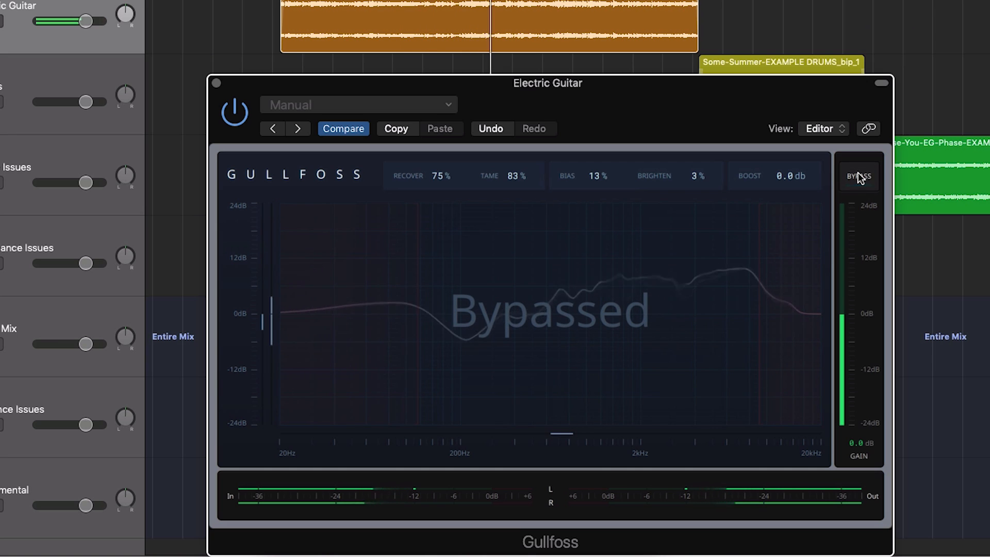
{"action": "left_click", "coordinate": [858, 175]}
{"action": "left_click", "coordinate": [858, 175]}
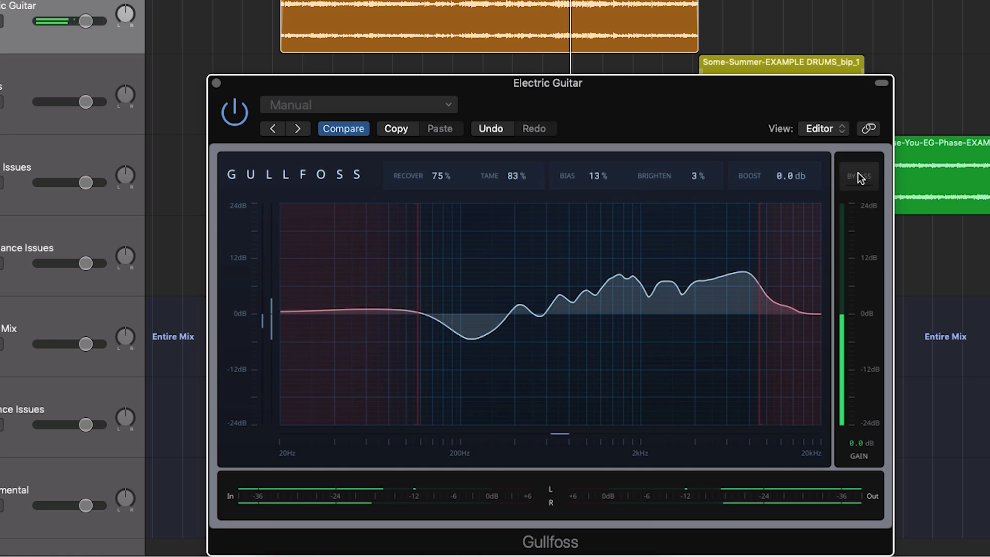
{"action": "key", "text": "space"}
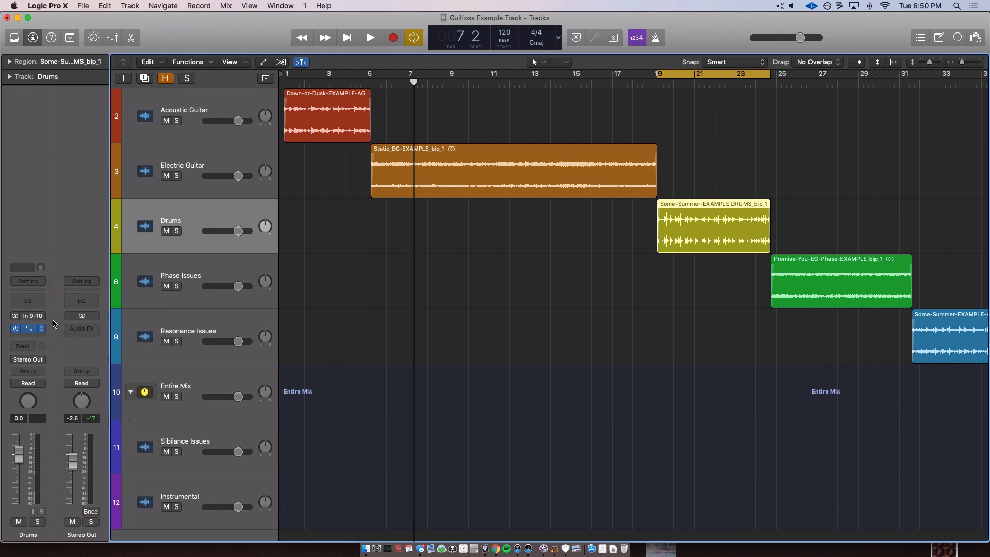
Open Gullfoss on the Drums track, place its window over the arrangement and start playback.
{"action": "left_click", "coordinate": [28, 328]}
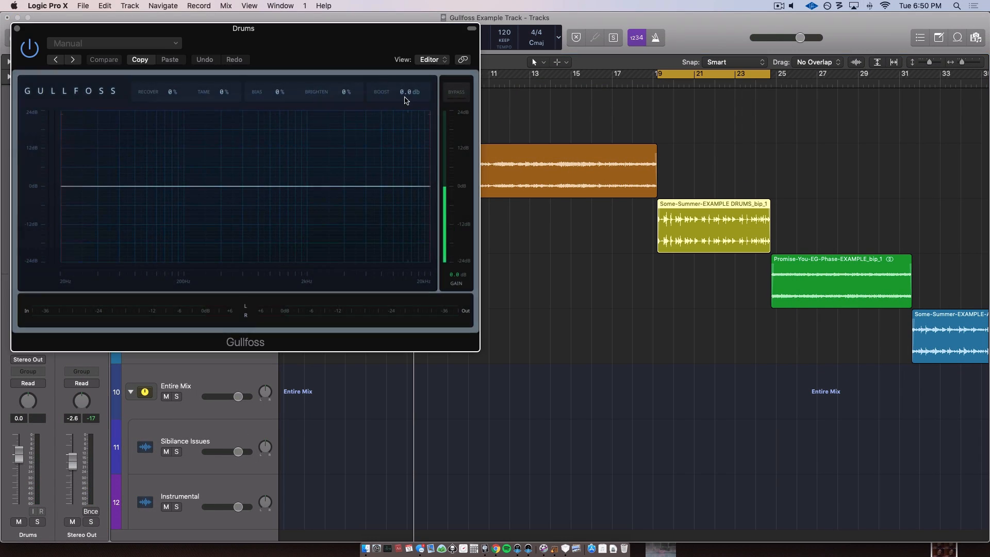
{"action": "left_click_drag", "start_coordinate": [338, 40], "coordinate": [529, 171]}
{"action": "key", "text": "space"}
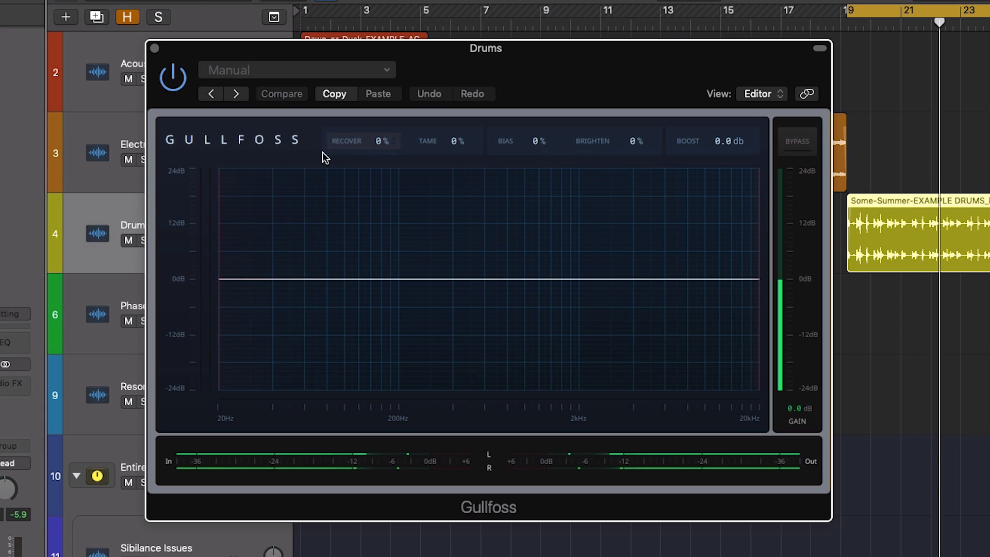
In the drums' Gullfoss, set Tame to 82%, Recover to 63%, Bias to -34%, Brighten to 3% and Boost to 5.5 dB.
{"action": "left_click_drag", "start_coordinate": [453, 143], "coordinate": [457, 144]}
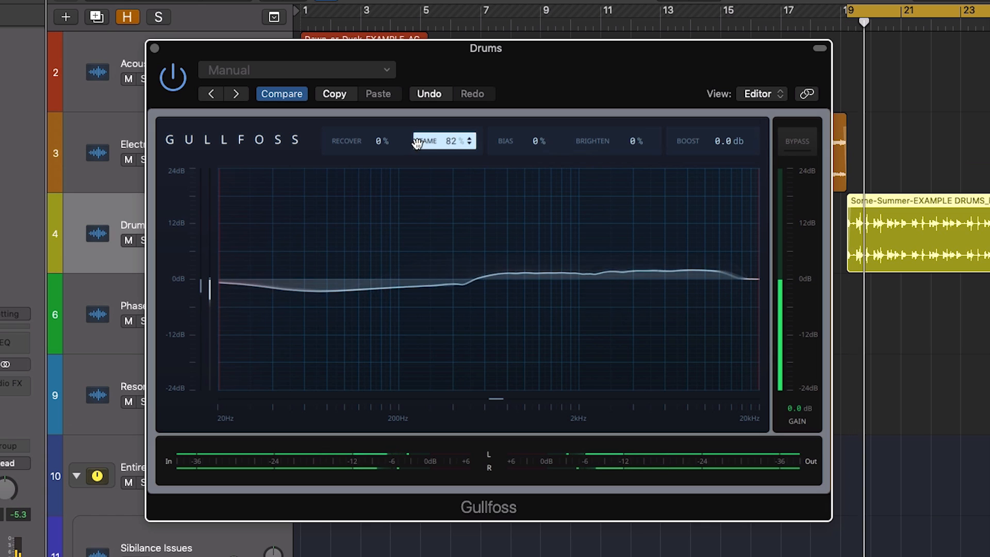
{"action": "left_click_drag", "start_coordinate": [379, 142], "coordinate": [387, 140]}
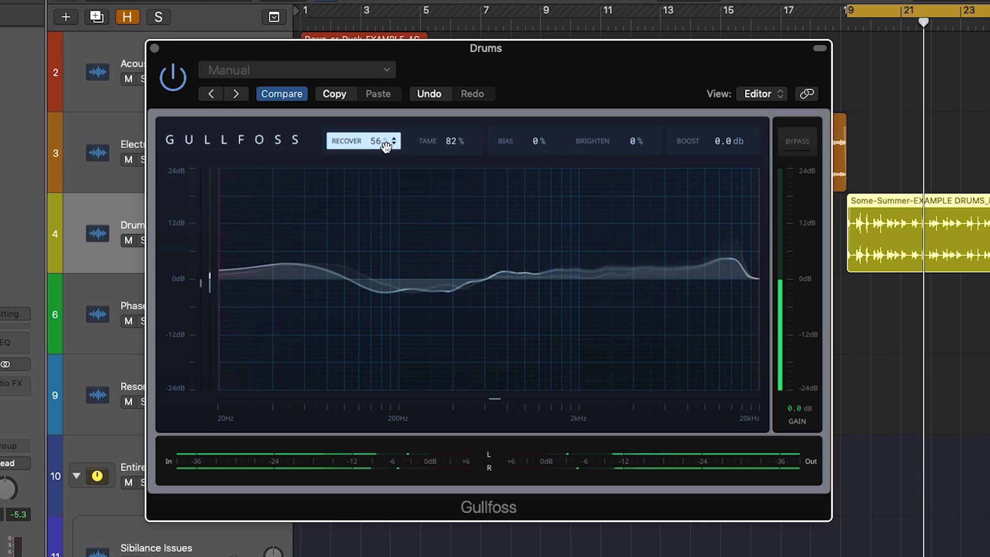
{"action": "left_click_drag", "start_coordinate": [539, 144], "coordinate": [547, 142]}
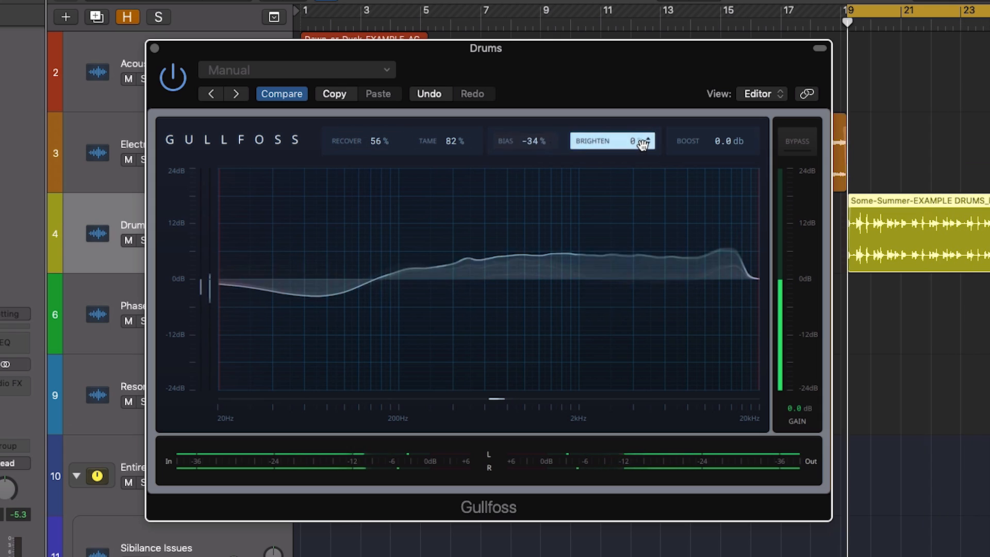
{"action": "left_click_drag", "start_coordinate": [641, 140], "coordinate": [648, 139]}
{"action": "left_click_drag", "start_coordinate": [722, 141], "coordinate": [742, 147]}
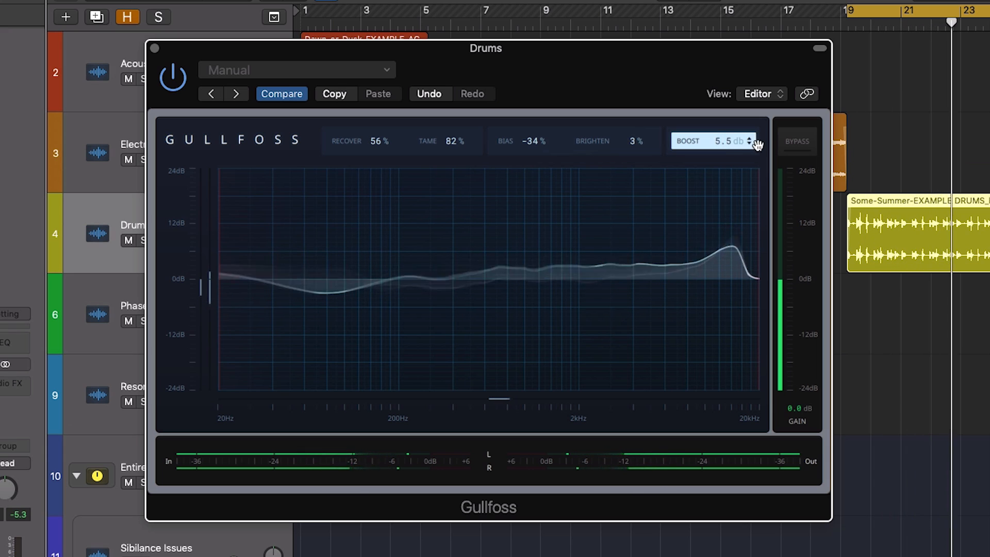
{"action": "left_click_drag", "start_coordinate": [376, 141], "coordinate": [376, 135]}
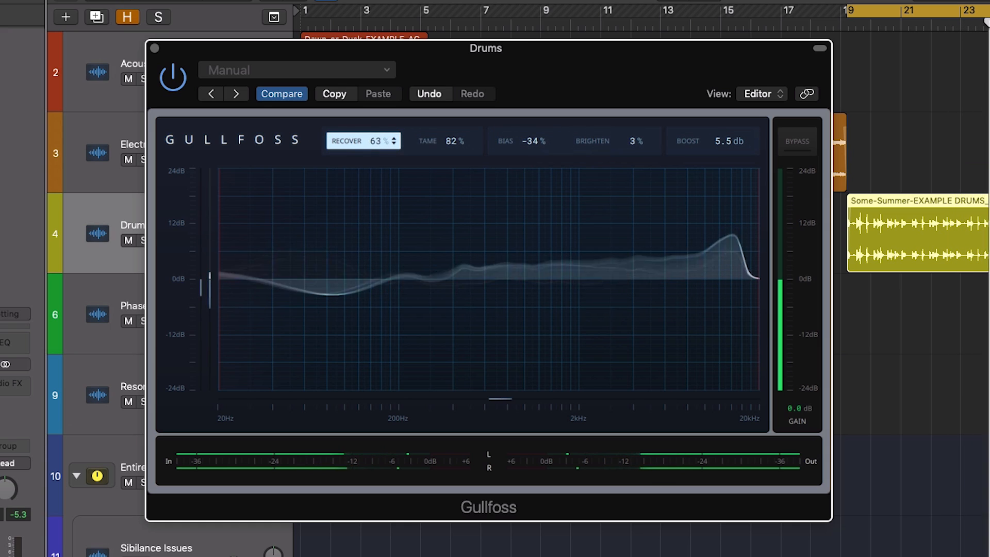
Compare the drum loop with Gullfoss bypassed and active, and stop playback.
{"action": "left_click", "coordinate": [795, 135]}
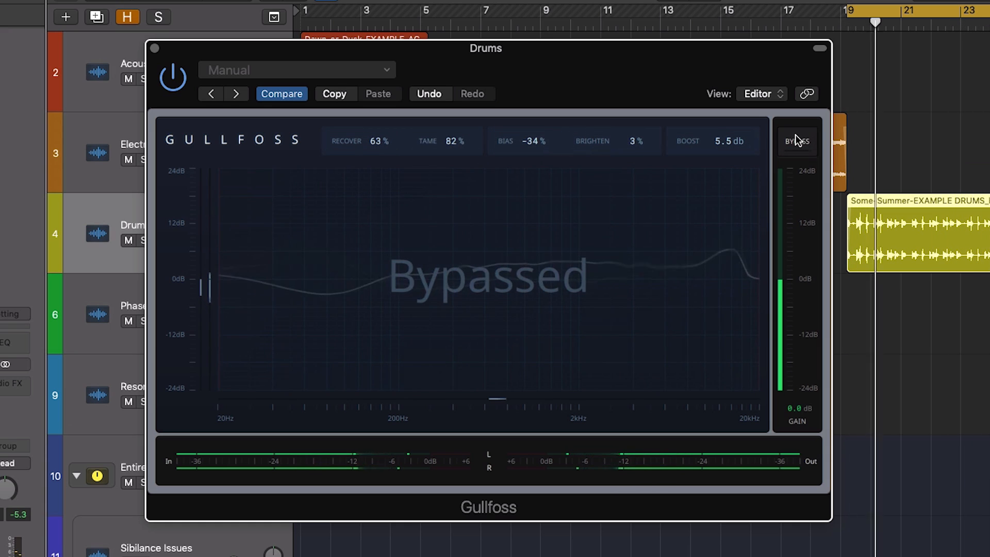
{"action": "left_click", "coordinate": [795, 134]}
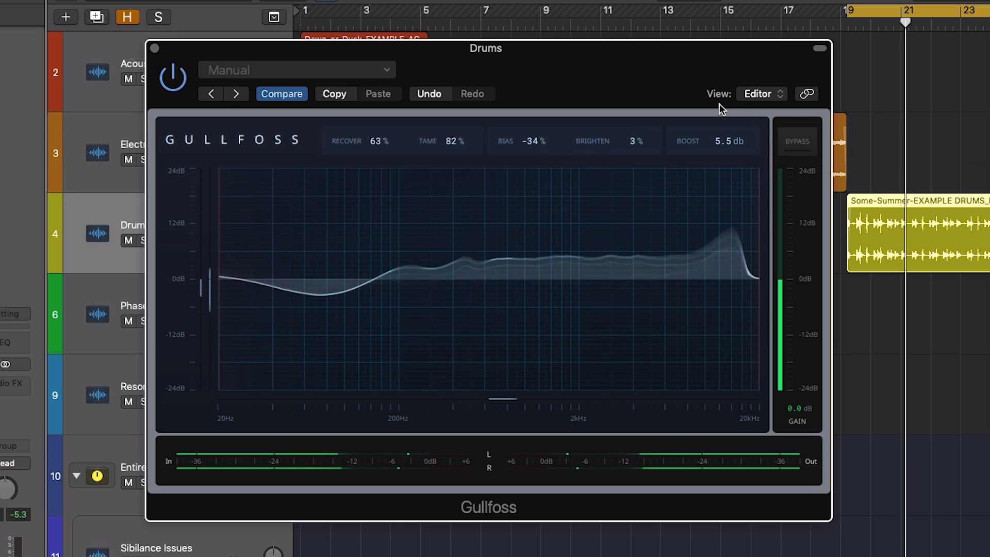
{"action": "key", "text": "space"}
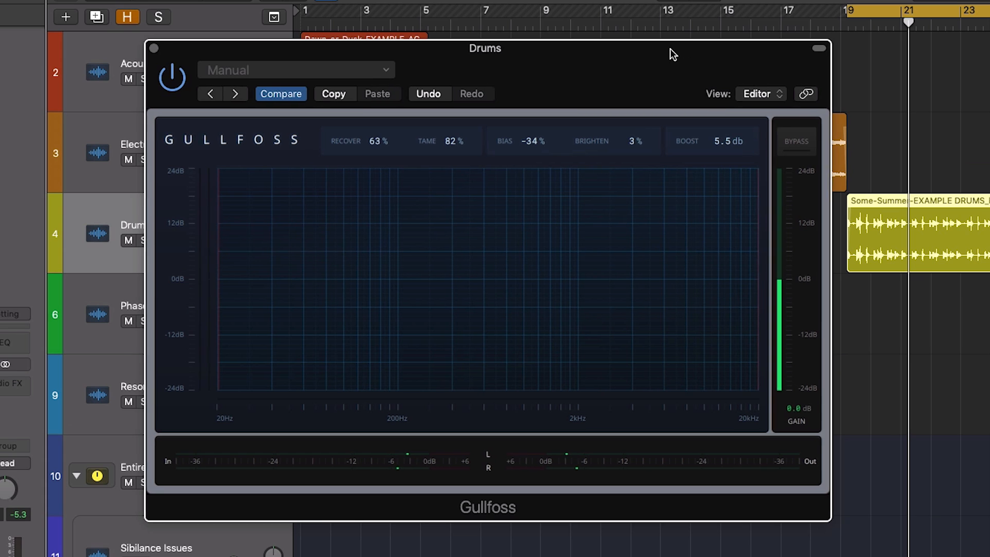
Play the drum loop briefly again with Gullfoss active, repositioning the plugin window around the playback.
{"action": "left_click_drag", "start_coordinate": [670, 48], "coordinate": [642, 43]}
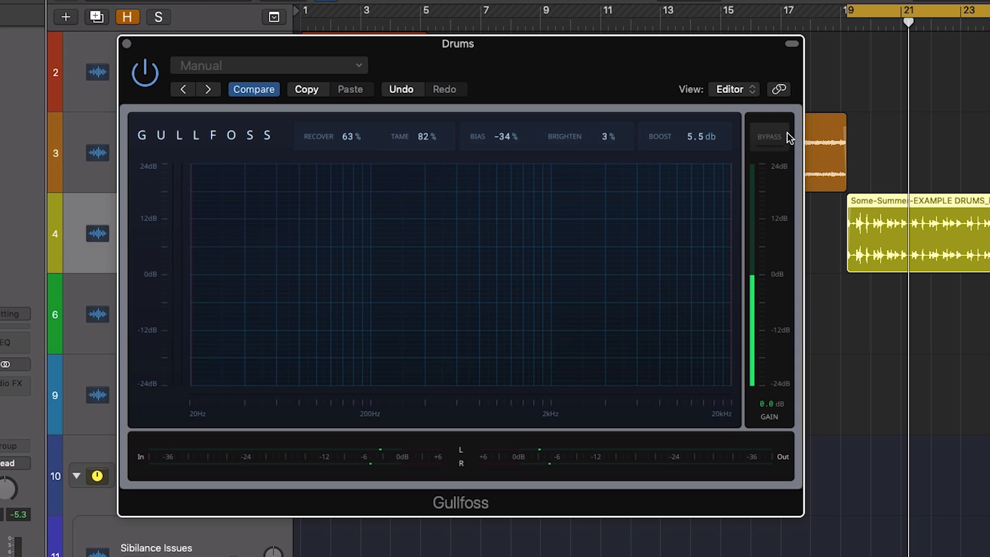
{"action": "key", "text": "space"}
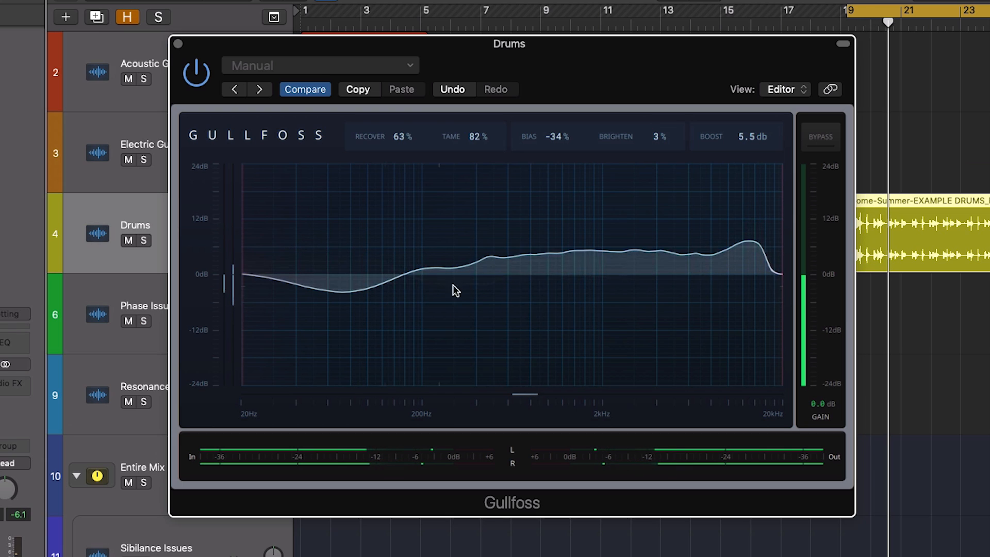
{"action": "key", "text": "space"}
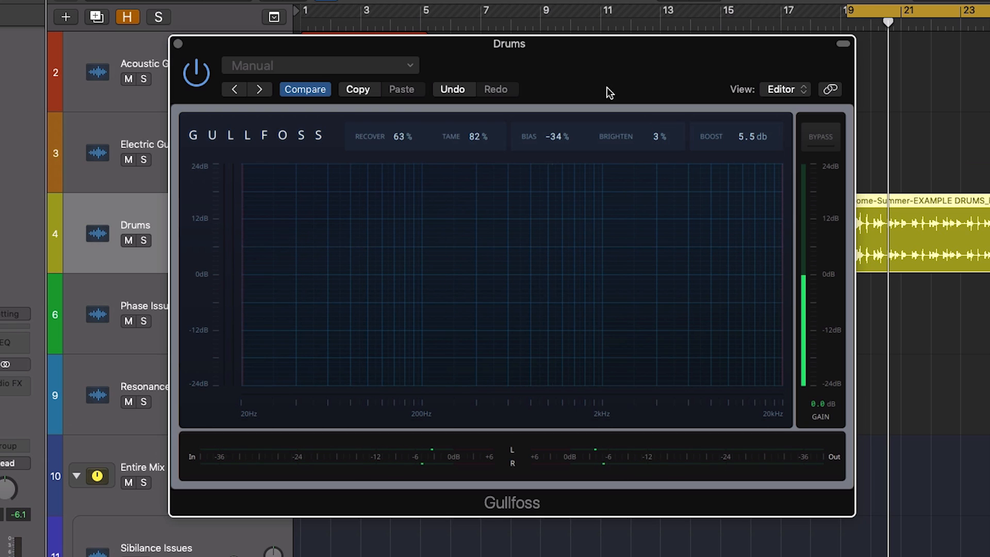
{"action": "left_click_drag", "start_coordinate": [584, 60], "coordinate": [488, 46]}
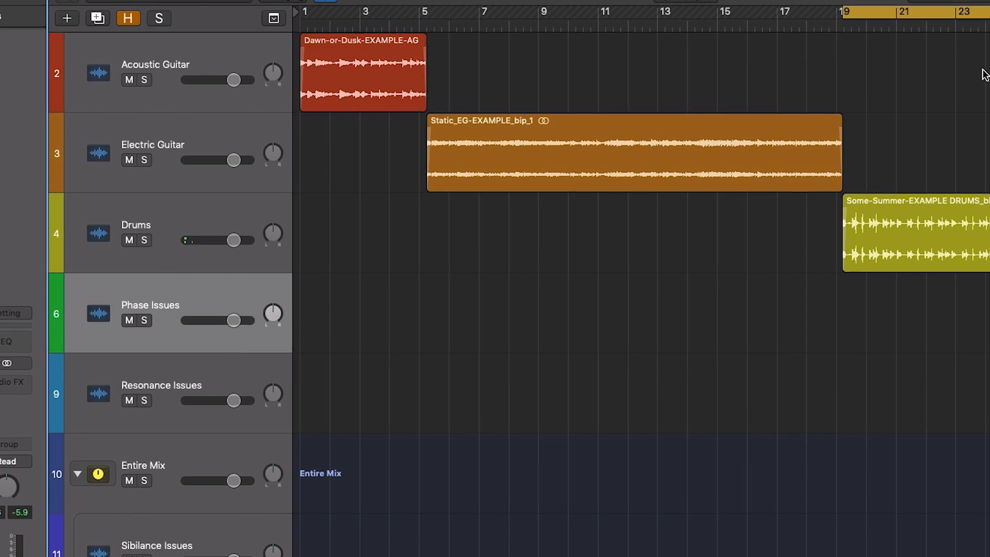
Set the cycle range to the Promise-You-EG-Phase-EXAMPLE_bip_1 region and open Gullfoss on the Phase Issues track.
{"action": "left_click", "coordinate": [890, 261]}
{"action": "key", "text": "super+u"}
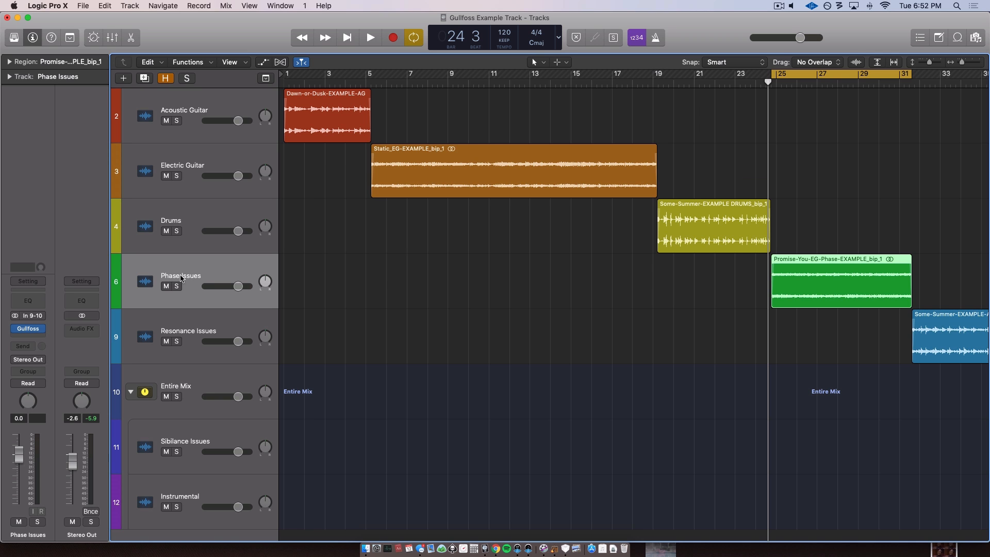
{"action": "left_click", "coordinate": [25, 329]}
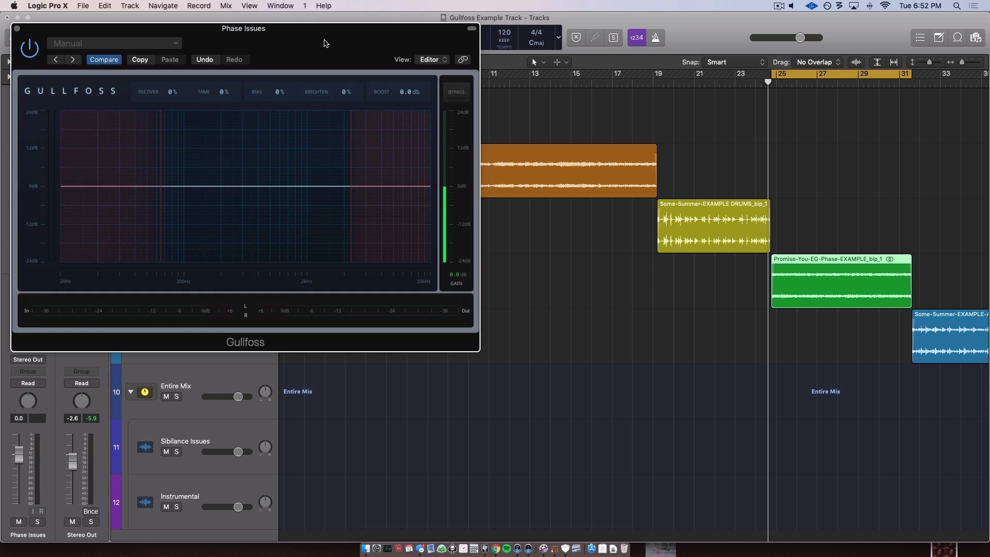
{"action": "left_click_drag", "start_coordinate": [326, 43], "coordinate": [443, 103]}
Reset the Phase Issues Gullfoss frequency limits to the full 20 Hz to 20 kHz range and place its window beside the region.
{"action": "left_click_drag", "start_coordinate": [276, 248], "coordinate": [176, 247]}
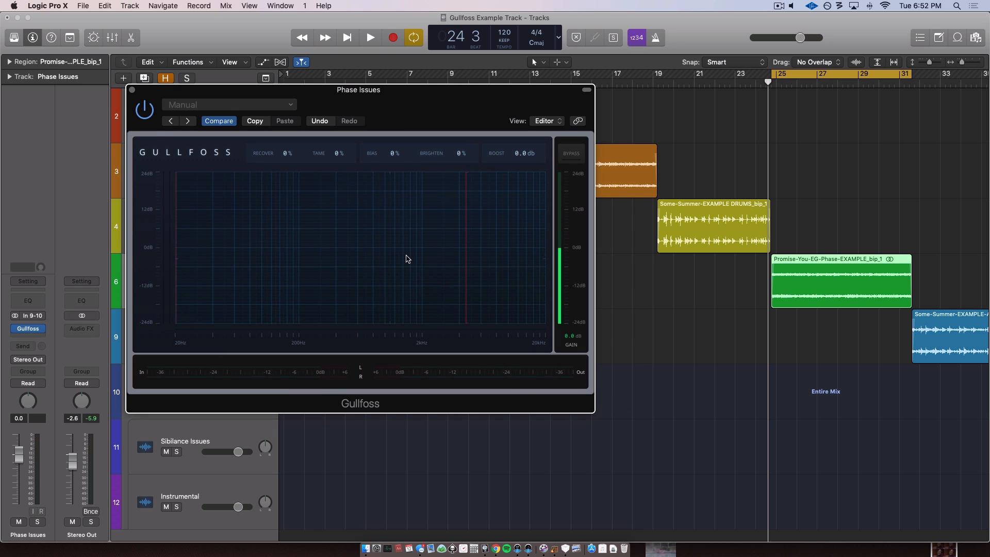
{"action": "left_click_drag", "start_coordinate": [503, 98], "coordinate": [633, 159]}
{"action": "scroll", "coordinate": [802, 232], "scroll_direction": "right", "scroll_amount": 2}
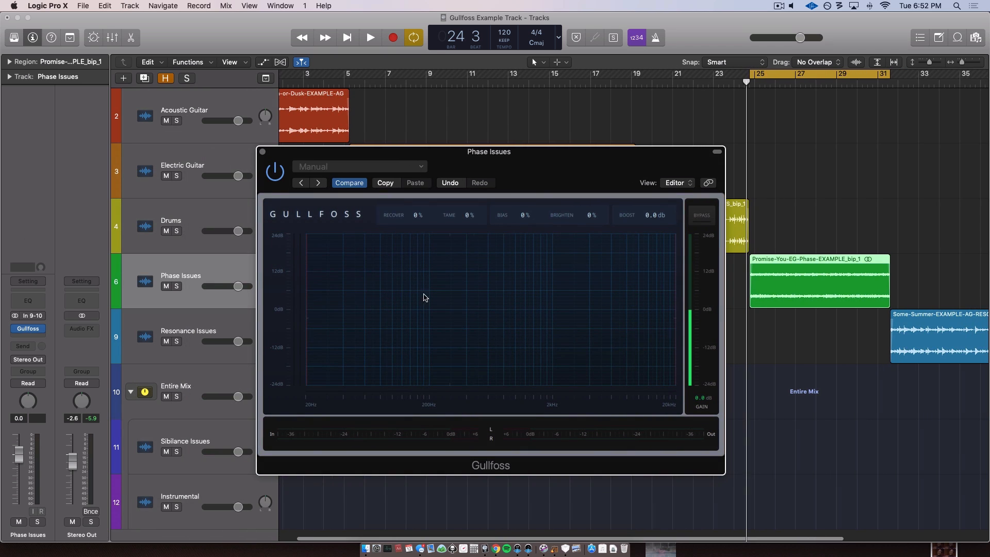
Play the Phase Issues region with Gullfoss at neutral settings, stop it, and move the plugin window clear of the region.
{"action": "key", "text": "space"}
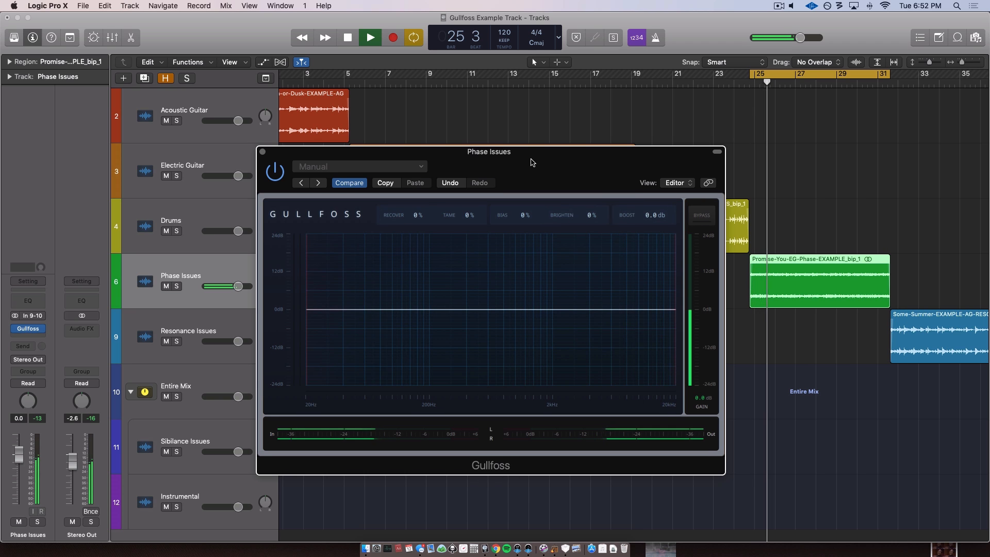
{"action": "left_click_drag", "start_coordinate": [531, 163], "coordinate": [569, 132]}
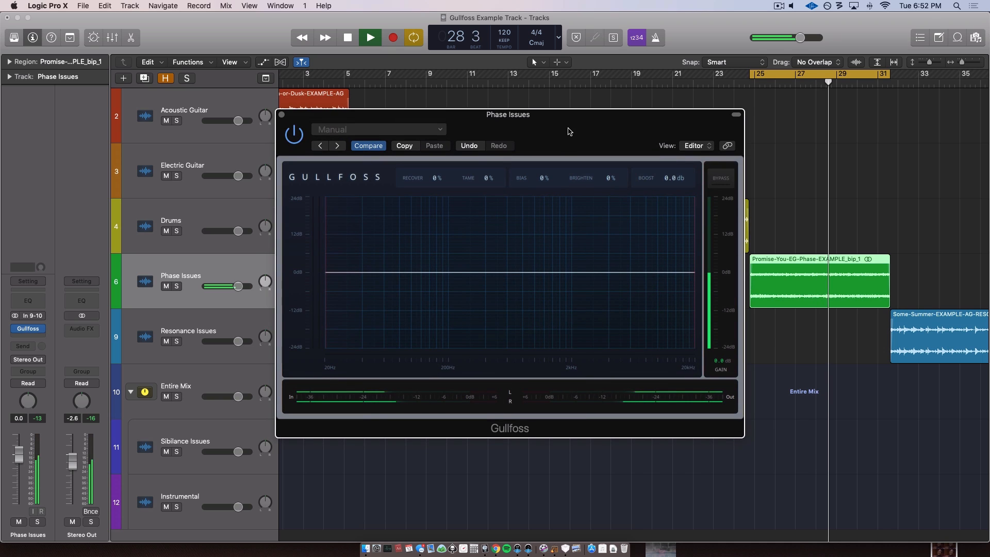
{"action": "key", "text": "space"}
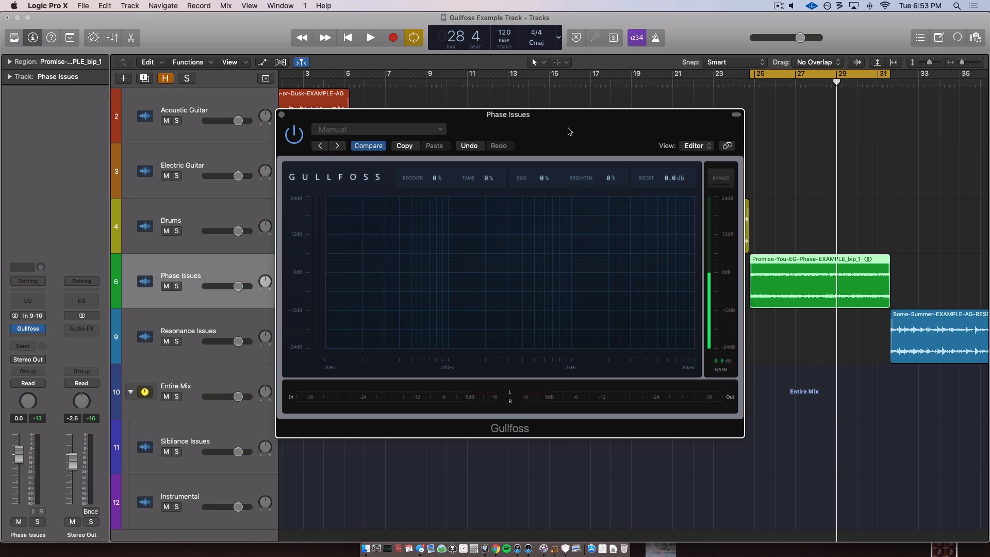
{"action": "left_click_drag", "start_coordinate": [406, 120], "coordinate": [338, 124]}
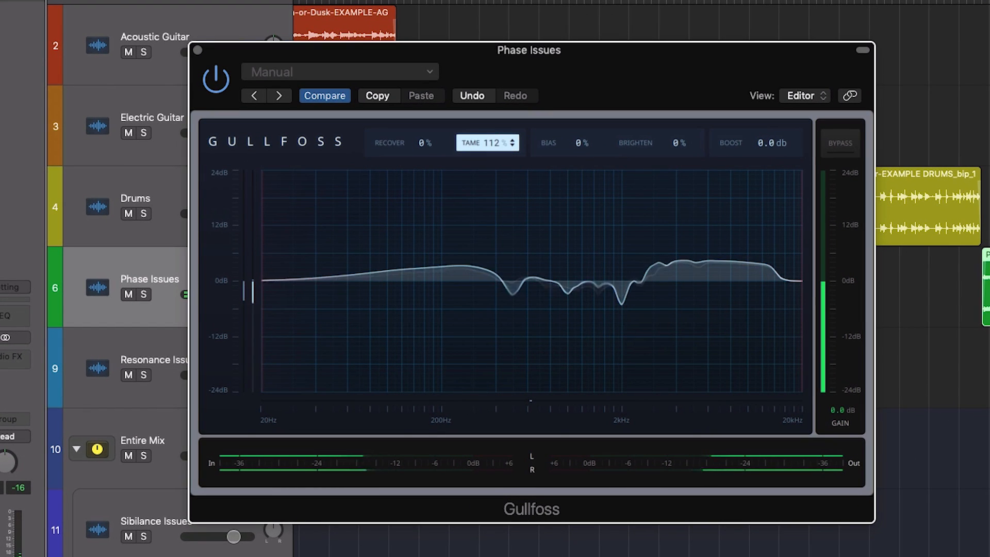
Set Tame to 128% and Recover to 19% for the Phase Issues track, and narrow the processed frequency range from both ends.
{"action": "left_click_drag", "start_coordinate": [488, 143], "coordinate": [487, 139]}
{"action": "left_click_drag", "start_coordinate": [422, 146], "coordinate": [401, 187]}
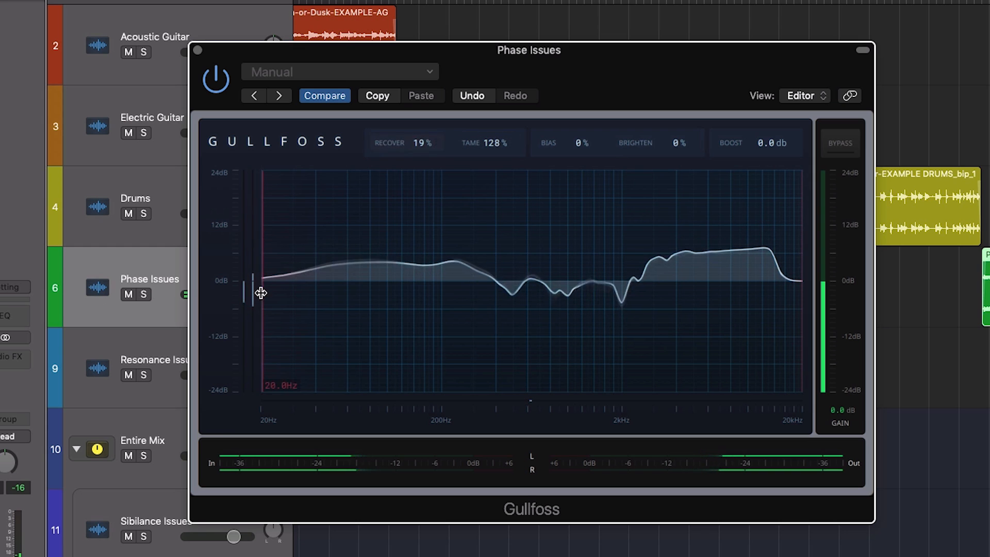
{"action": "left_click_drag", "start_coordinate": [261, 289], "coordinate": [410, 290]}
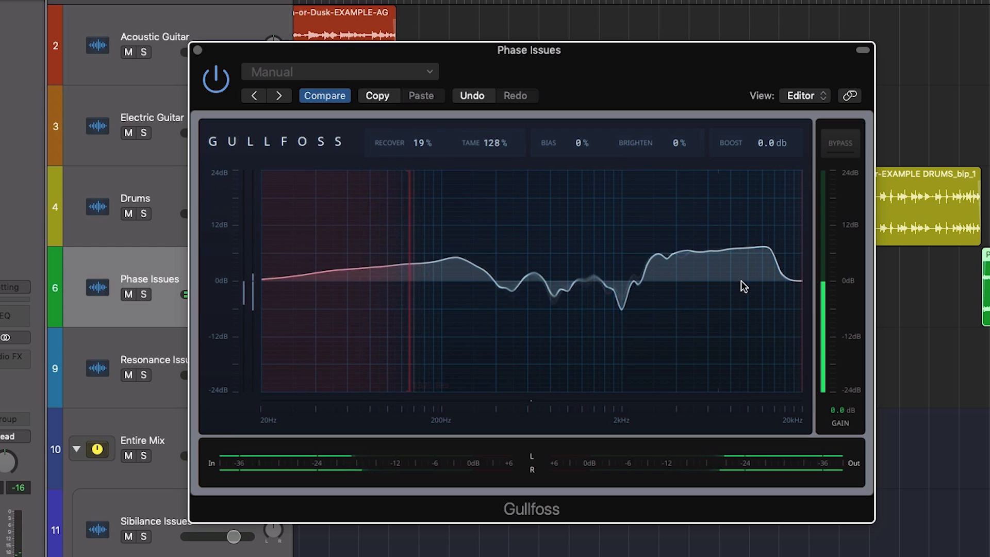
{"action": "left_click_drag", "start_coordinate": [796, 281], "coordinate": [687, 281]}
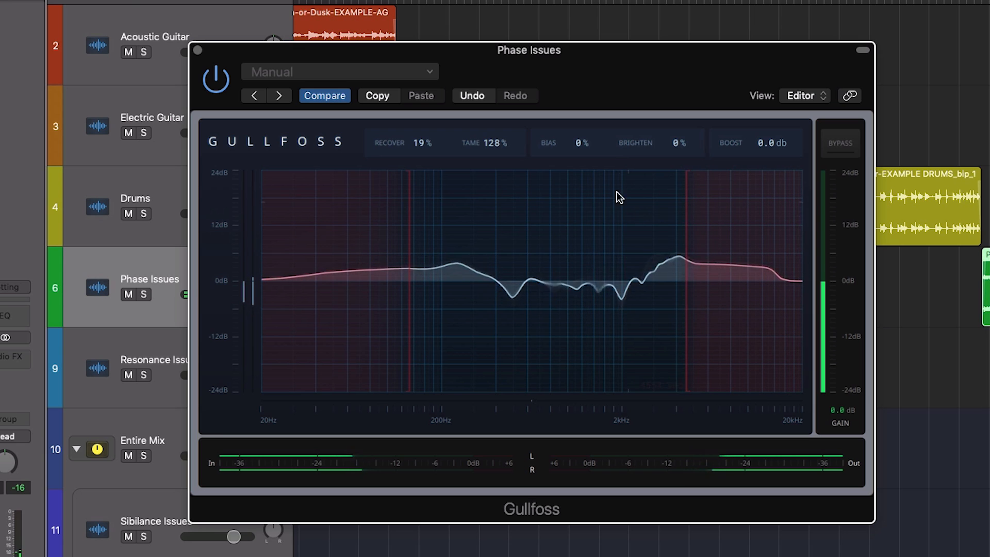
Set Bias to -43%, Brighten to -19% and Tame to 101% for the Phase Issues track.
{"action": "left_click_drag", "start_coordinate": [582, 143], "coordinate": [583, 164]}
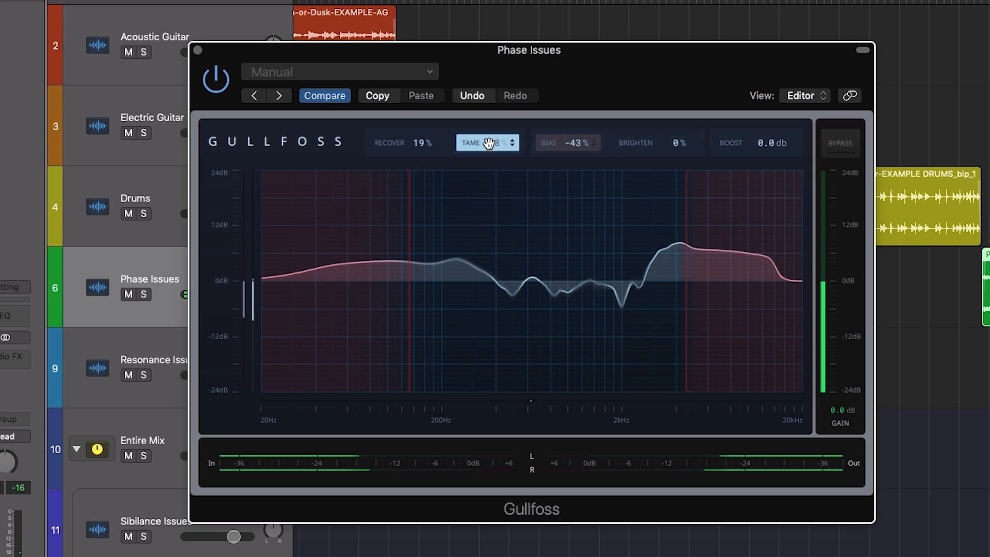
{"action": "left_click_drag", "start_coordinate": [487, 143], "coordinate": [487, 122]}
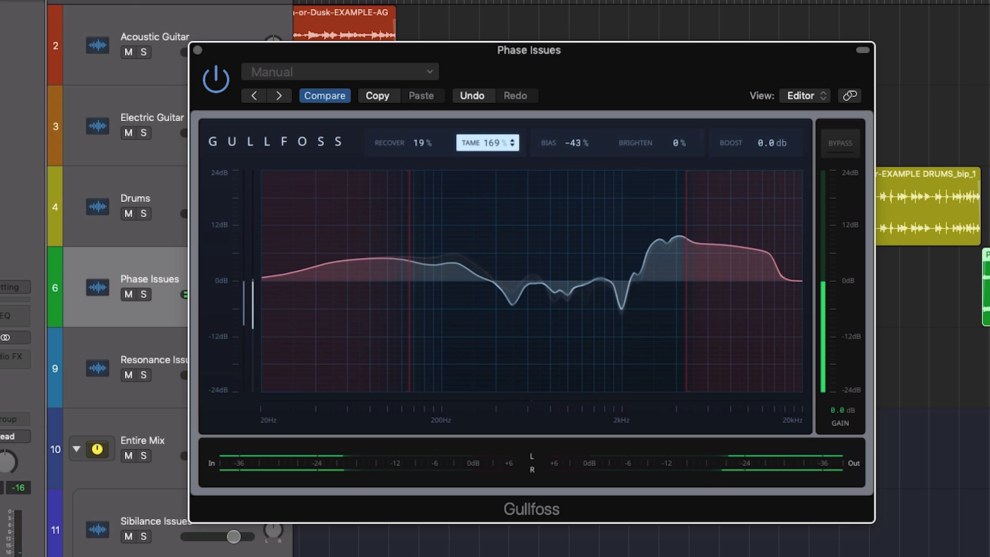
{"action": "mouse_move", "coordinate": [676, 143]}
{"action": "left_mouse_down"}
{"action": "mouse_move", "coordinate": [675, 169]}
{"action": "mouse_move", "coordinate": [675, 152]}
{"action": "left_mouse_up"}
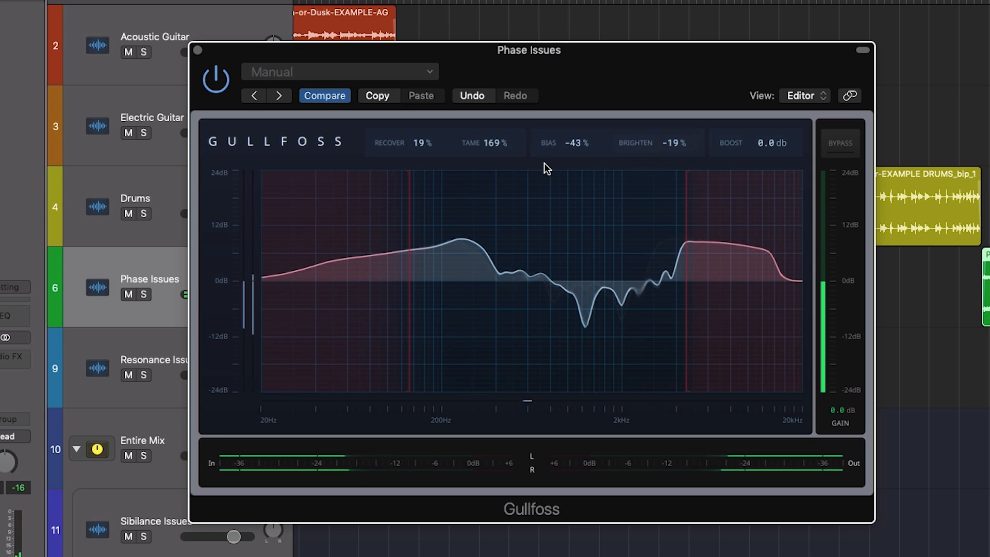
{"action": "left_click_drag", "start_coordinate": [487, 143], "coordinate": [487, 179]}
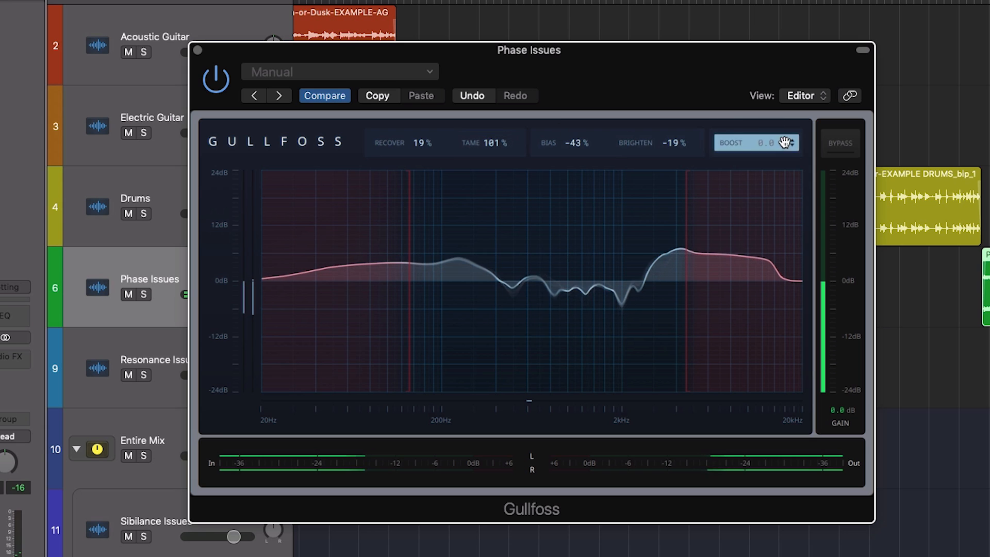
Compare the Gullfoss processing briefly against bypass and lower the upper frequency limit to about 3100 Hz.
{"action": "left_click", "coordinate": [840, 142]}
{"action": "left_click", "coordinate": [840, 145]}
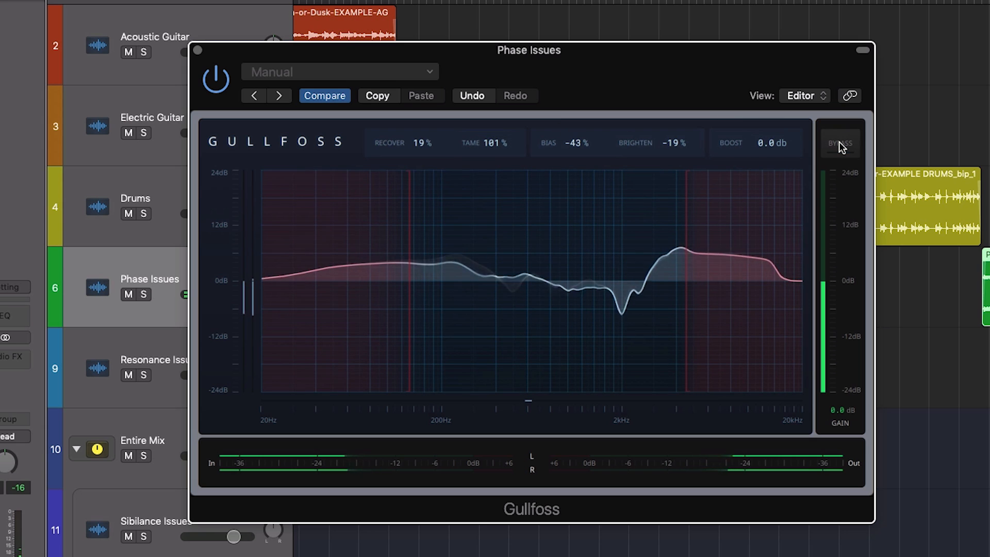
{"action": "left_click_drag", "start_coordinate": [686, 247], "coordinate": [665, 254]}
{"action": "mouse_move", "coordinate": [729, 251]}
{"action": "left_mouse_down"}
{"action": "mouse_move", "coordinate": [641, 251]}
{"action": "mouse_move", "coordinate": [658, 251]}
{"action": "left_mouse_up"}
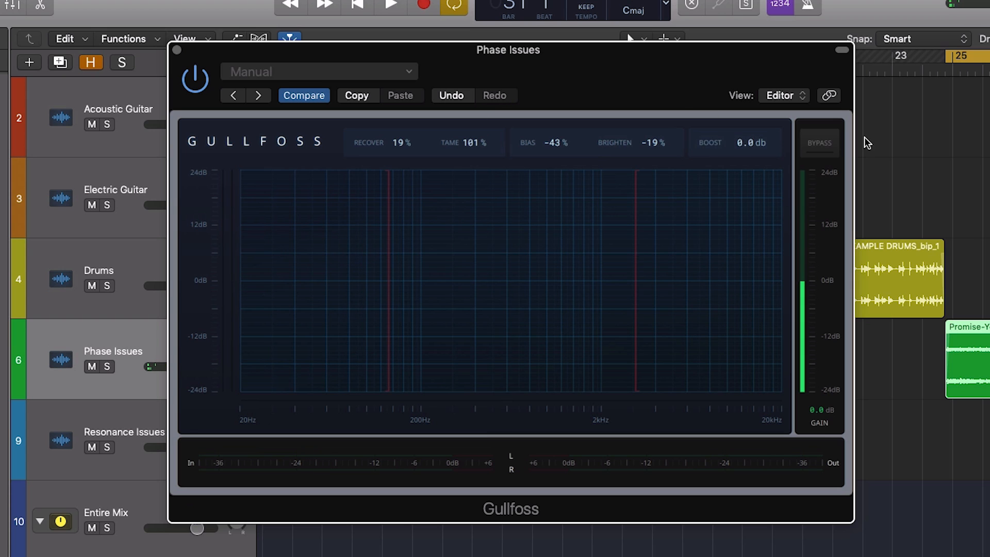
Play the Phase Issues region with Gullfoss bypassed, reactivate the processing during playback, and stop.
{"action": "left_click", "coordinate": [820, 143]}
{"action": "key", "text": "space"}
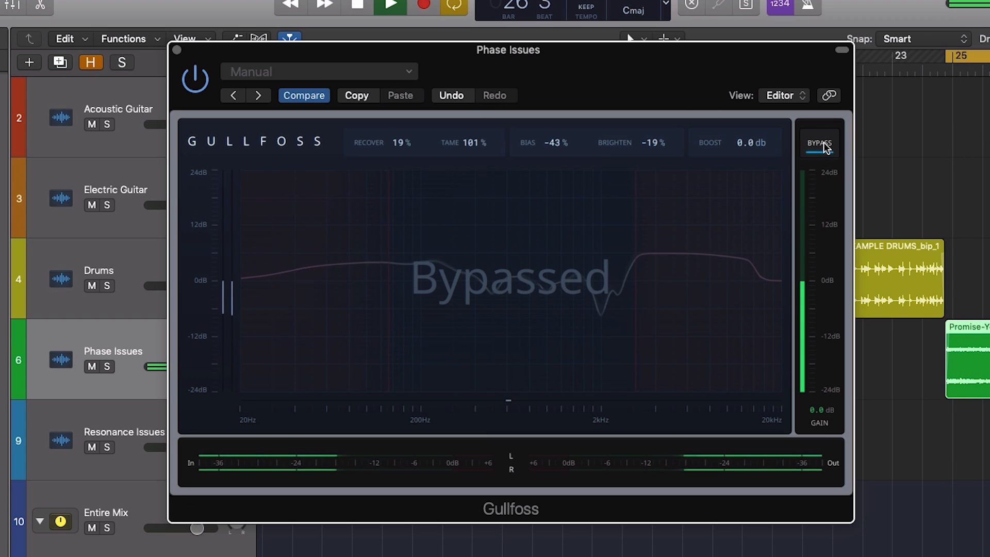
{"action": "left_click", "coordinate": [821, 144]}
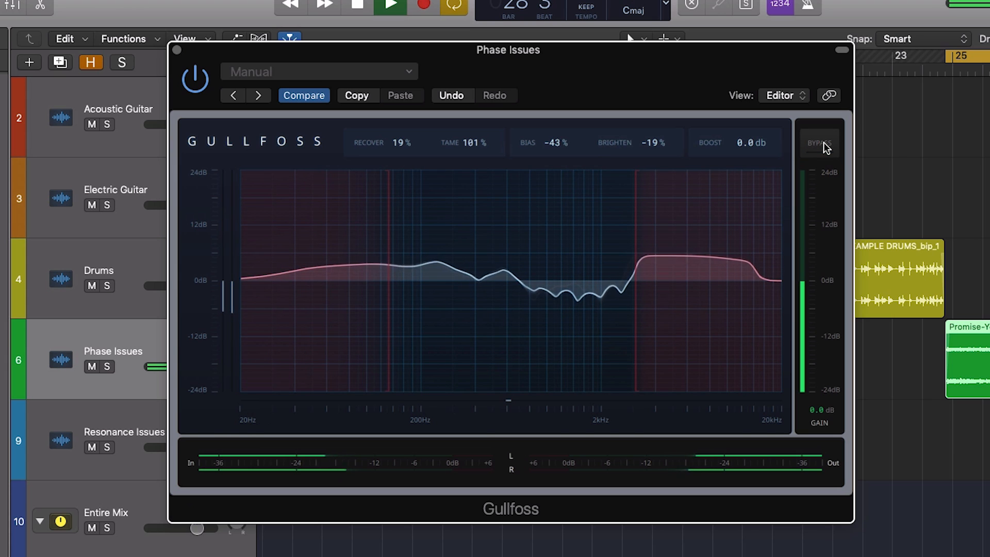
{"action": "key", "text": "space"}
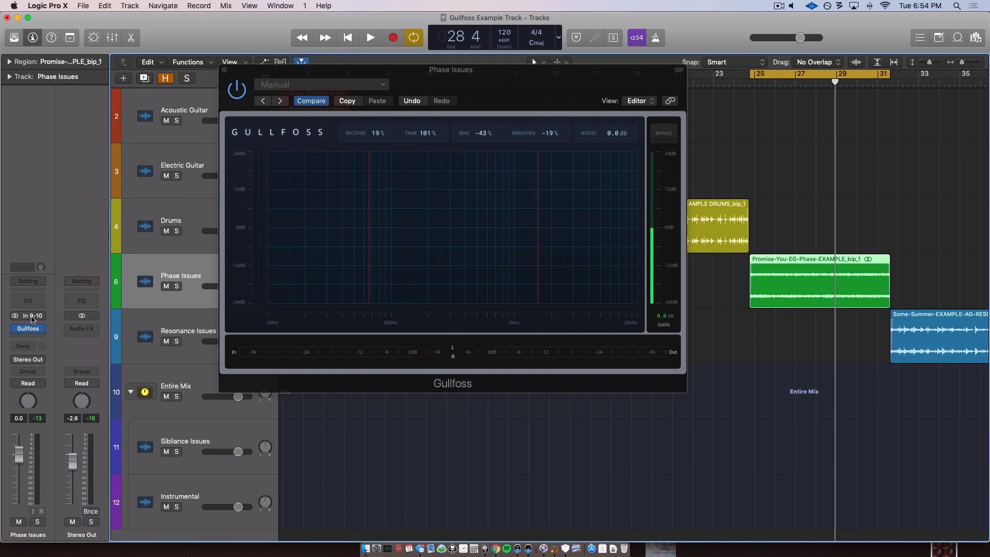
Insert a Gain plugin before Gullfoss on the Phase Issues track and close the Gain window.
{"action": "left_click", "coordinate": [22, 327]}
{"action": "left_click", "coordinate": [77, 515]}
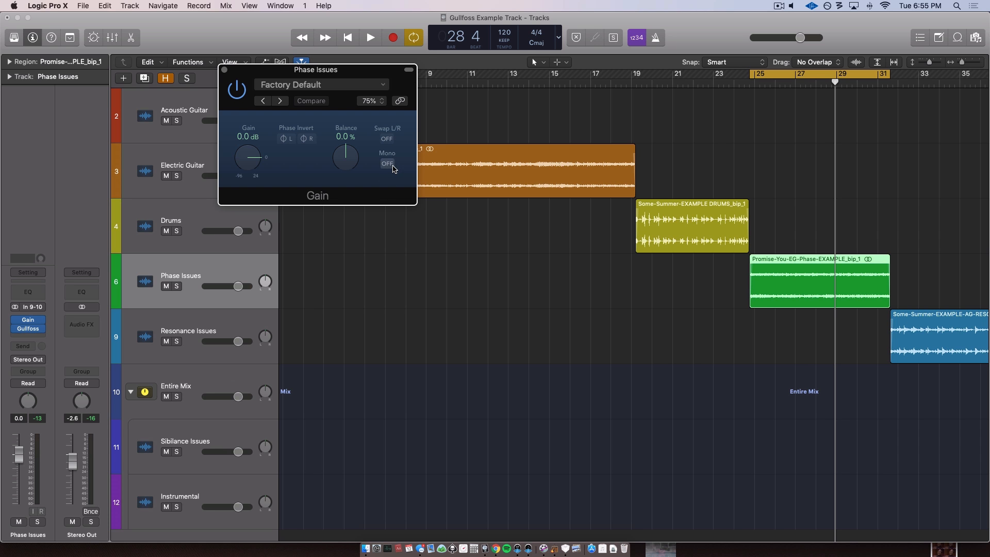
{"action": "left_click", "coordinate": [224, 69]}
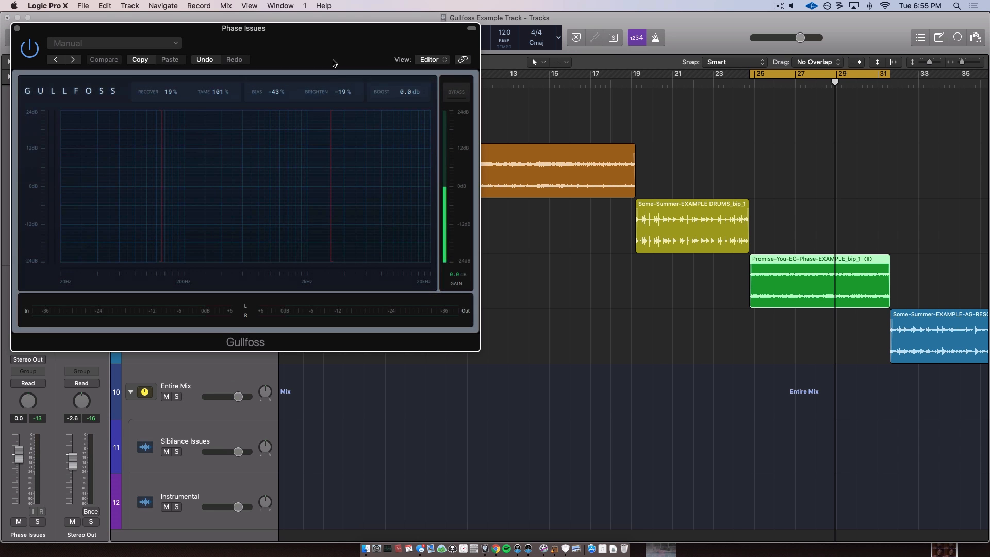
Play the Phase Issues region through the Gain plugin, switching the Gullfoss bypass on and off repeatedly to compare the sound, and stop.
{"action": "left_click_drag", "start_coordinate": [333, 63], "coordinate": [569, 97]}
{"action": "left_click", "coordinate": [695, 130]}
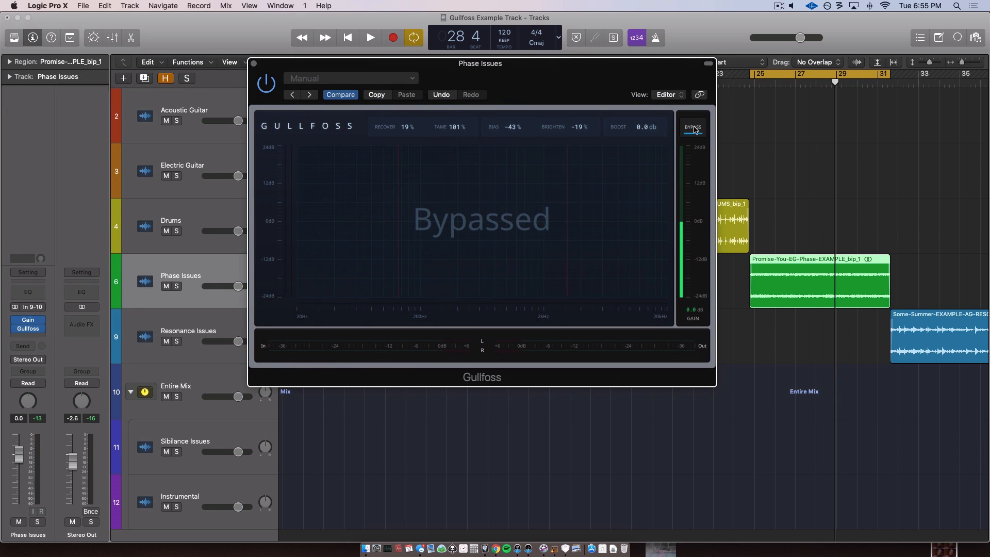
{"action": "key", "text": "space"}
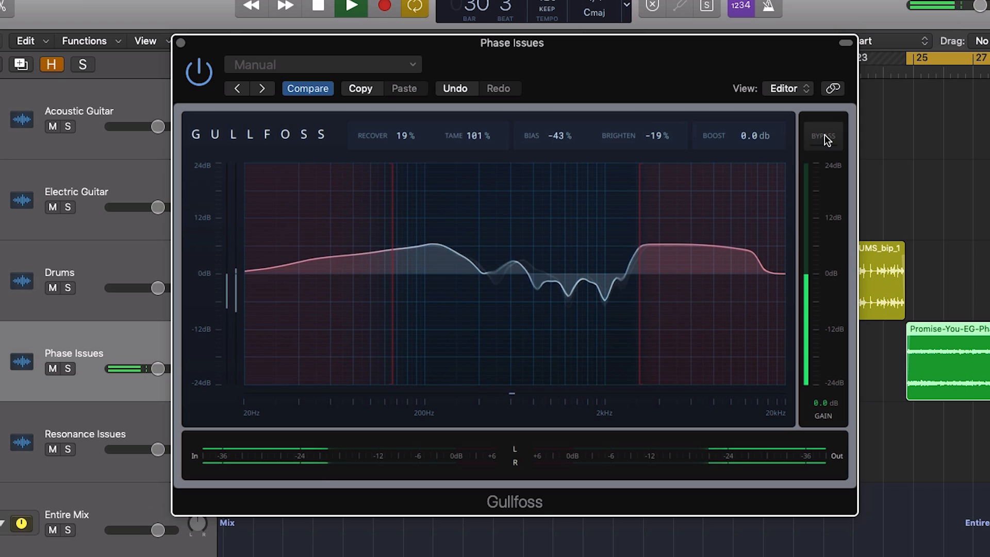
{"action": "left_click", "coordinate": [825, 135]}
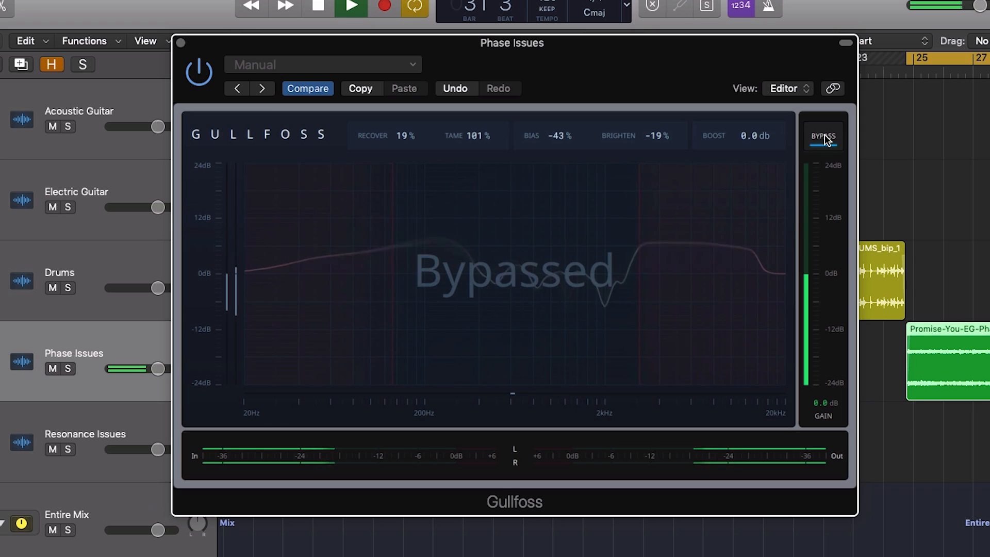
{"action": "left_click", "coordinate": [825, 137]}
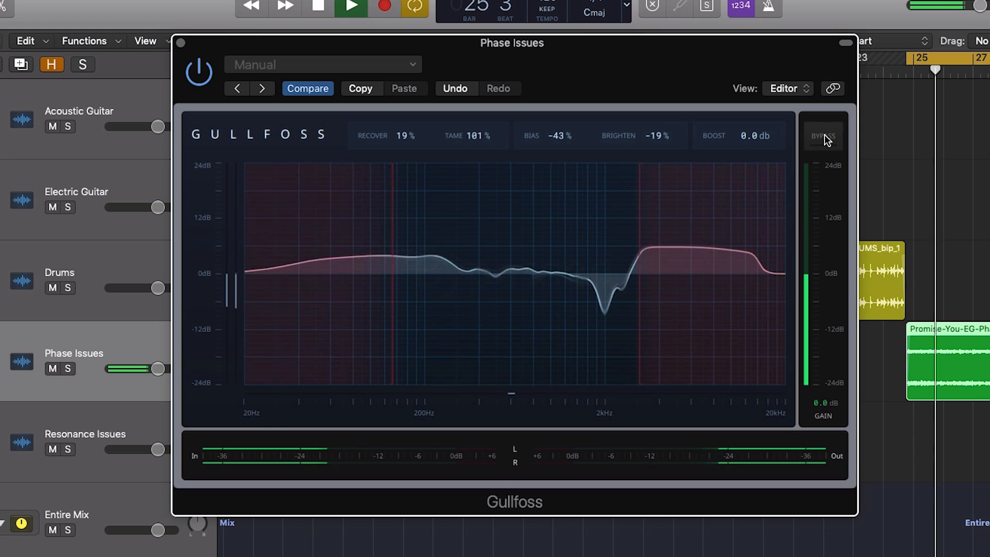
{"action": "left_click", "coordinate": [825, 137]}
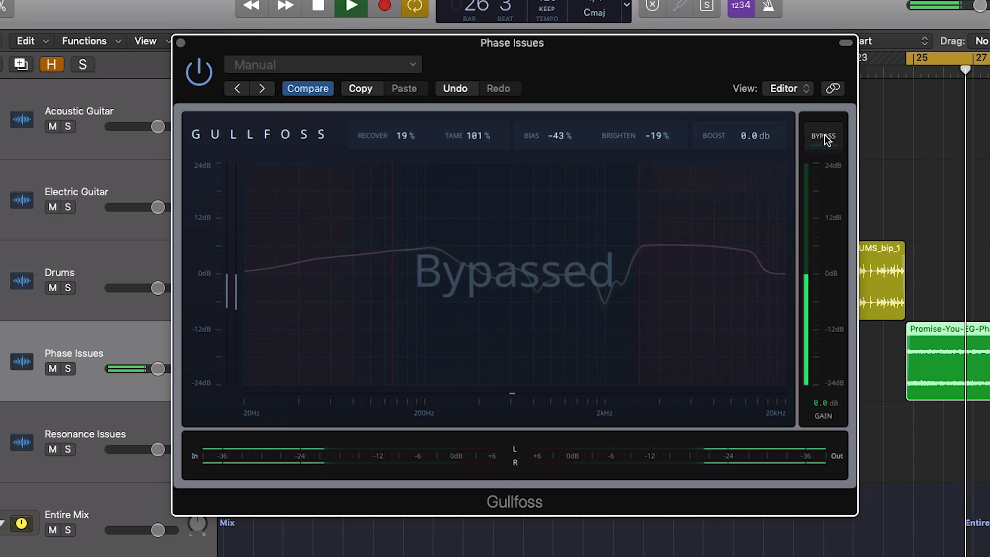
{"action": "left_click", "coordinate": [825, 137]}
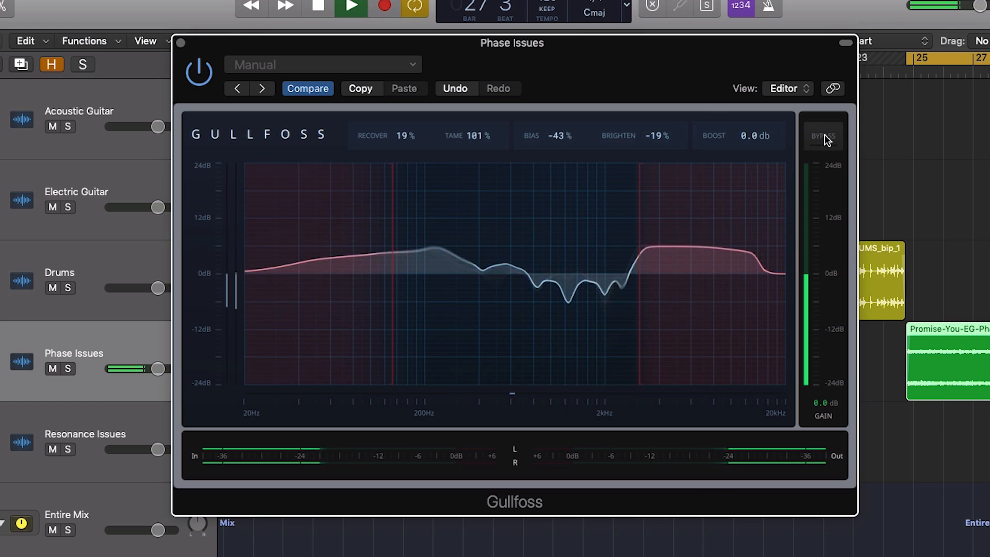
{"action": "left_click", "coordinate": [825, 137]}
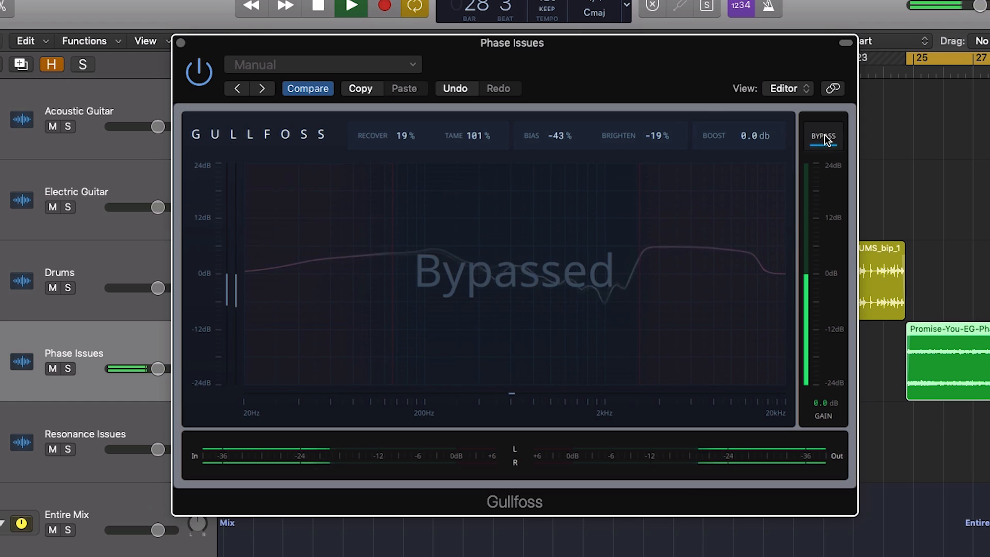
{"action": "left_click", "coordinate": [825, 136]}
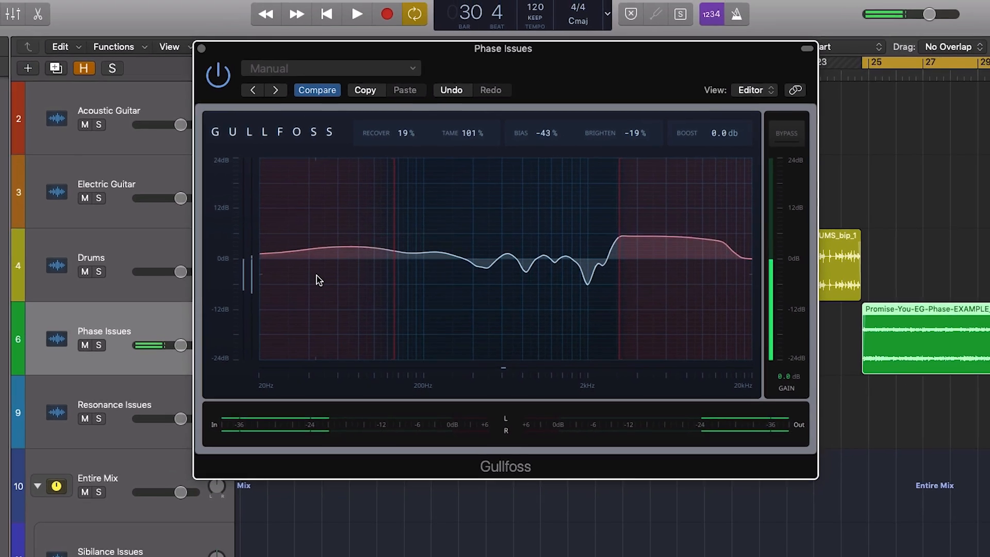
{"action": "key", "text": "space"}
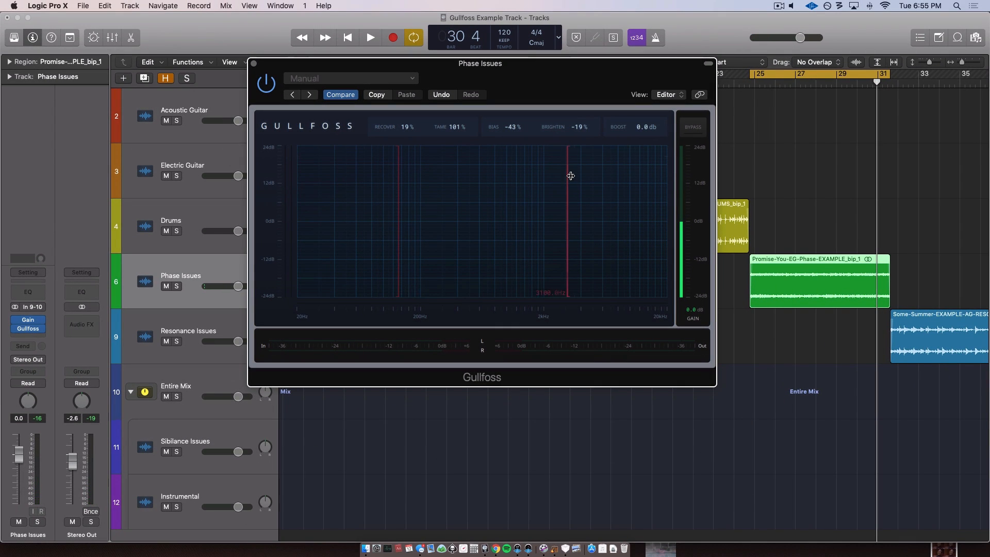
Set the cycle range to the Some-Summer-EXAMPLE-AG-RESONANCE region and open Gullfoss on the Resonance Issues track in place of the Phase Issues window.
{"action": "left_click", "coordinate": [254, 64]}
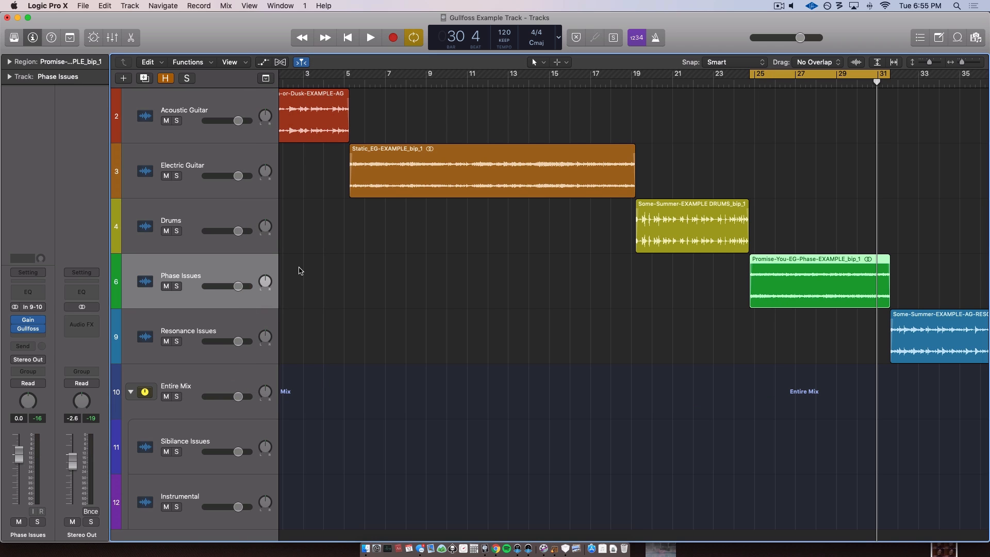
{"action": "scroll", "coordinate": [663, 275], "scroll_direction": "right", "scroll_amount": 4}
{"action": "left_click", "coordinate": [879, 339]}
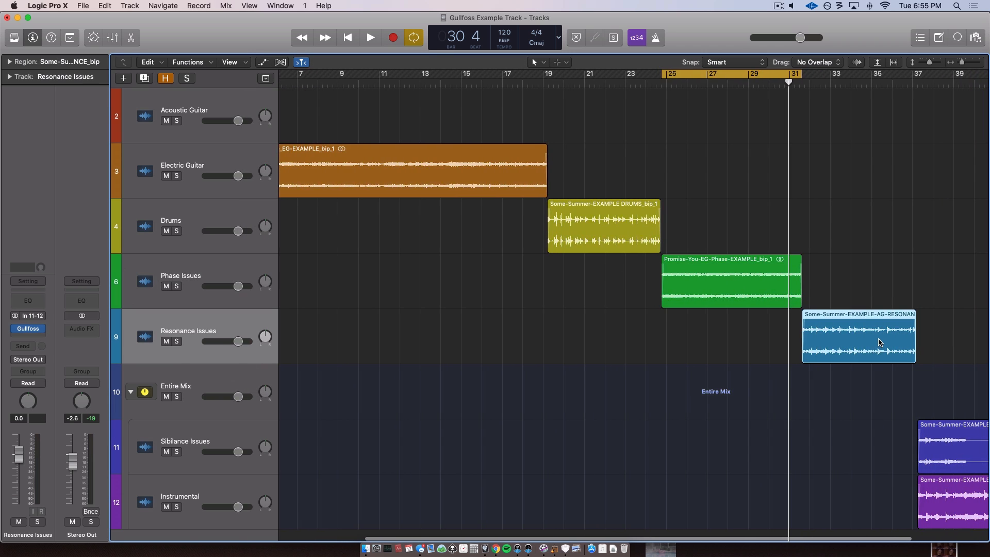
{"action": "key", "text": "super+u"}
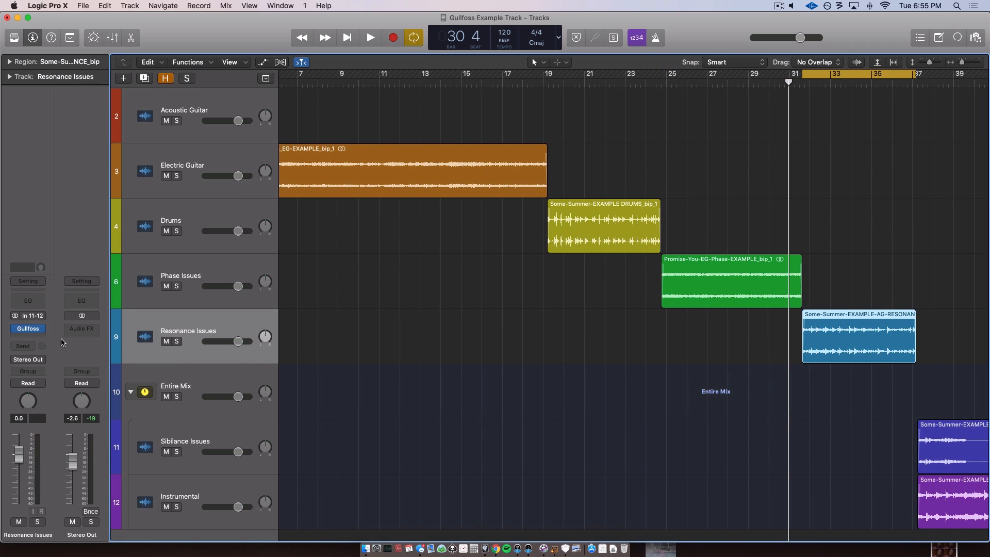
{"action": "left_click", "coordinate": [26, 334]}
{"action": "left_click_drag", "start_coordinate": [260, 33], "coordinate": [548, 98]}
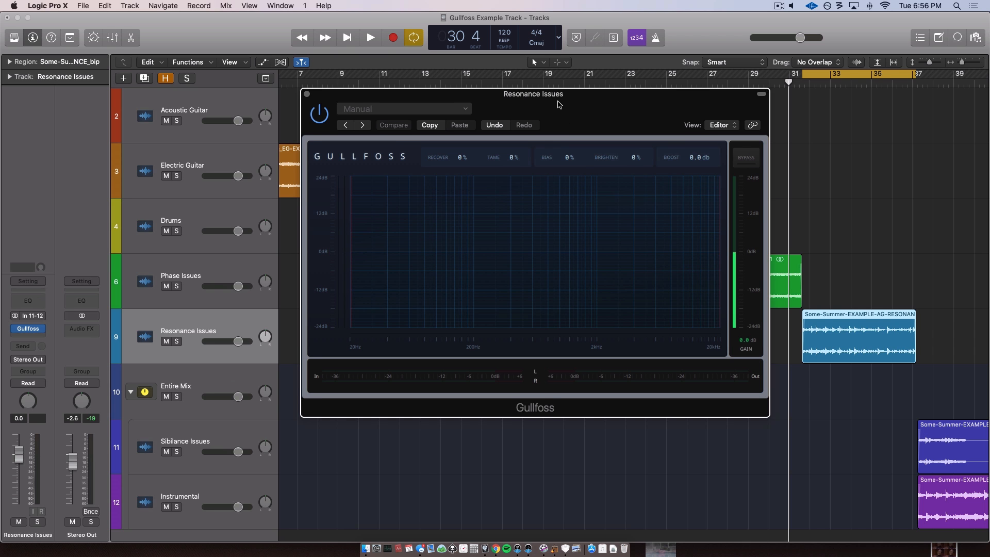
{"action": "left_click_drag", "start_coordinate": [558, 104], "coordinate": [513, 97]}
Play the Resonance Issues region twice with Gullfoss at neutral settings, bringing the region into view, and stop.
{"action": "key", "text": "space"}
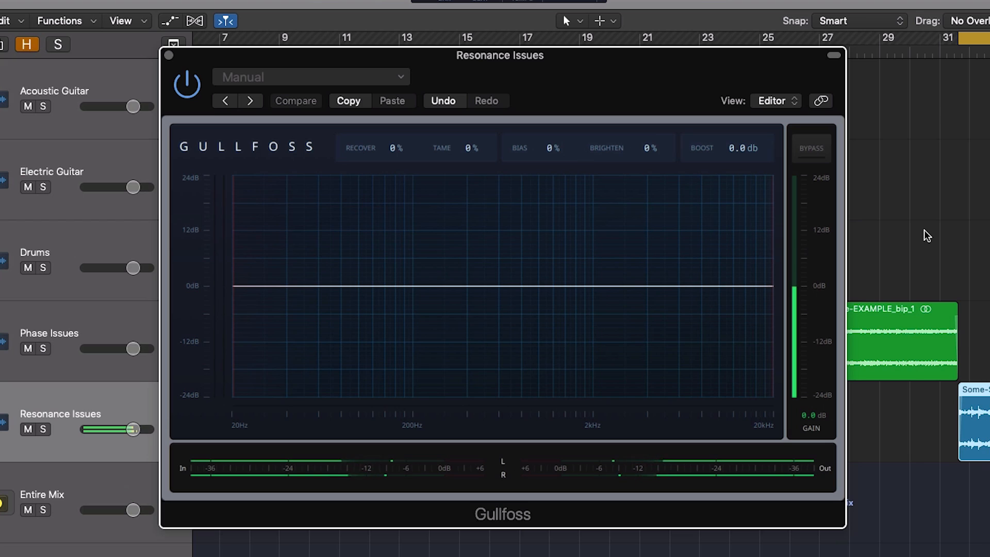
{"action": "scroll", "coordinate": [926, 234], "scroll_direction": "right", "scroll_amount": 2}
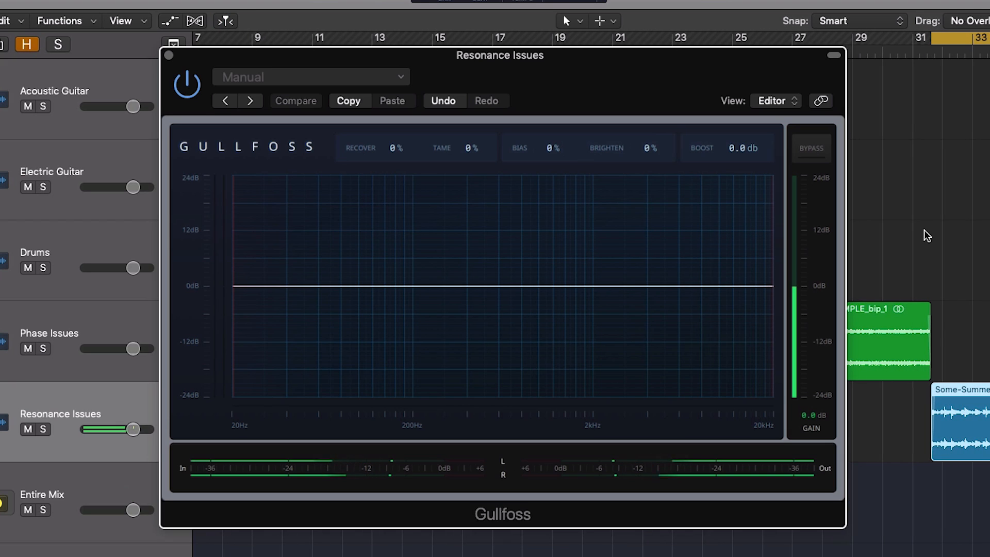
{"action": "key", "text": "space"}
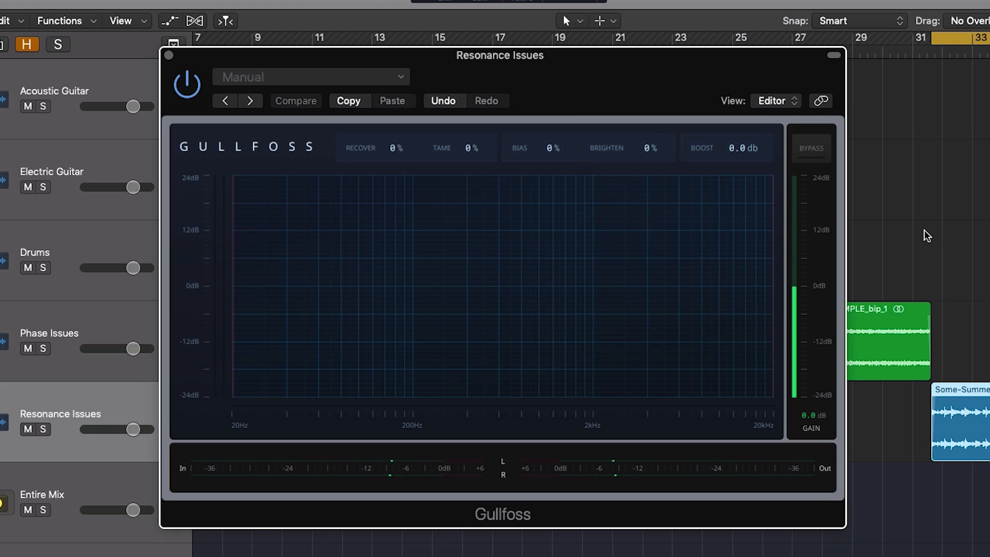
{"action": "key", "text": "space"}
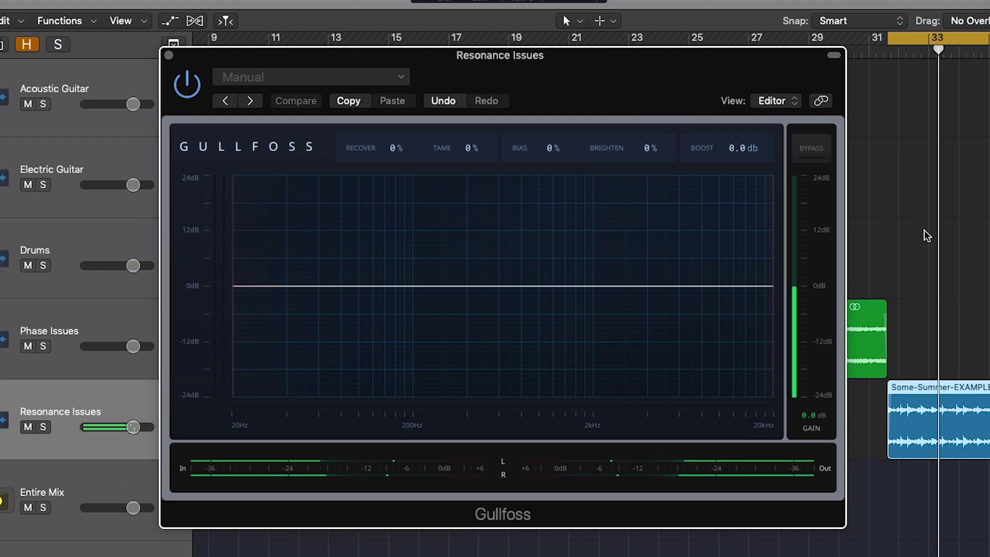
{"action": "key", "text": "space"}
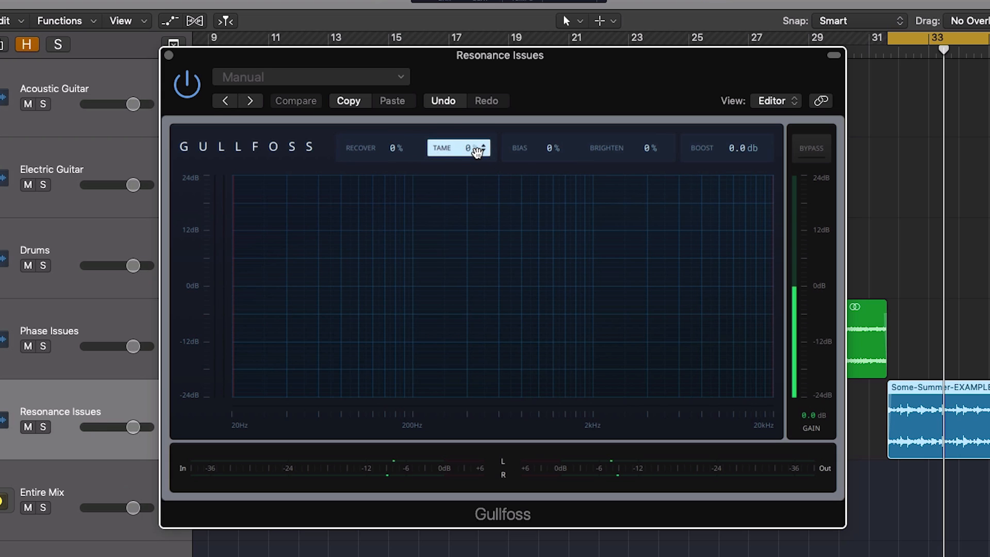
Set Tame to 189% and Bias to -48% while playing the Resonance Issues region, and listen to the processed result again.
{"action": "key", "text": "space"}
{"action": "left_click_drag", "start_coordinate": [477, 150], "coordinate": [478, 186]}
{"action": "mouse_move", "coordinate": [533, 148]}
{"action": "left_mouse_down"}
{"action": "mouse_move", "coordinate": [533, 196]}
{"action": "mouse_move", "coordinate": [537, 150]}
{"action": "left_mouse_up"}
{"action": "scroll", "coordinate": [470, 150], "scroll_direction": "up", "scroll_amount": 3}
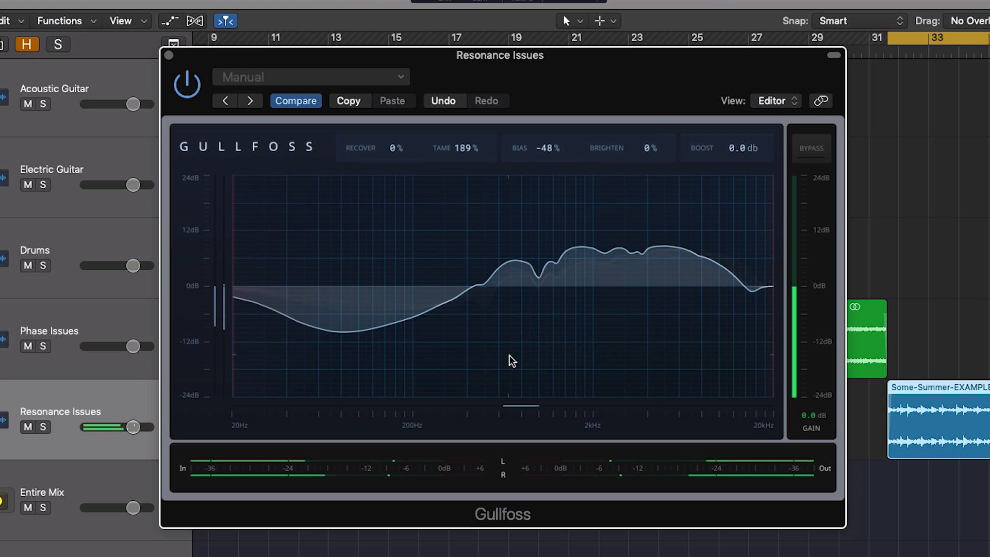
{"action": "key", "text": "space"}
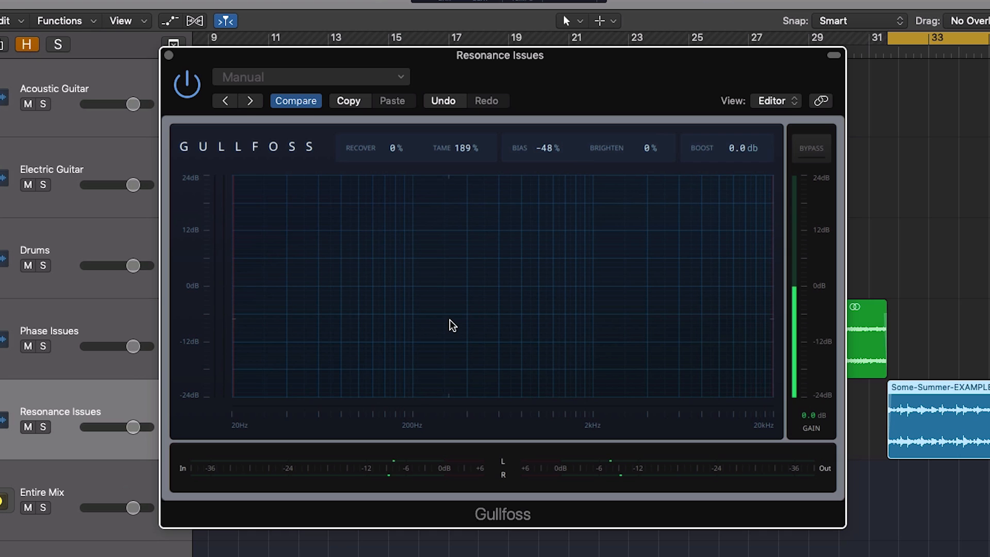
{"action": "key", "text": "space"}
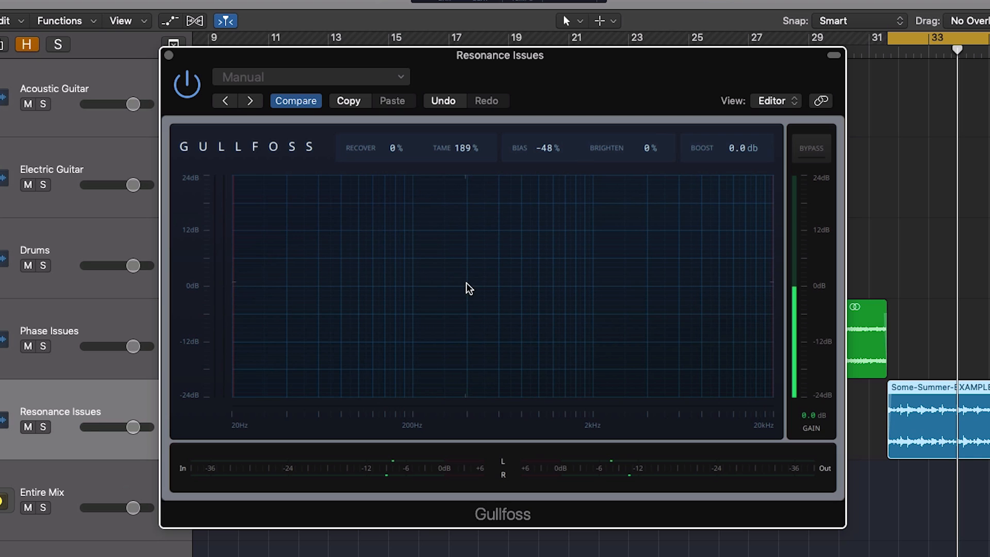
Play the Resonance Issues region once more with Gullfoss at Tame 189% and Bias -48%, stop, and move the plugin window aside.
{"action": "key", "text": "space"}
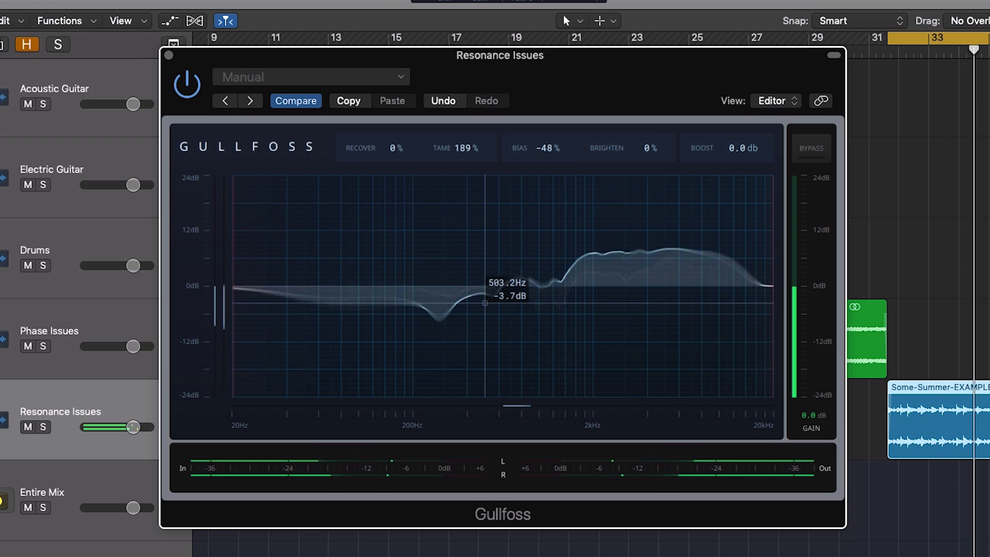
{"action": "key", "text": "space"}
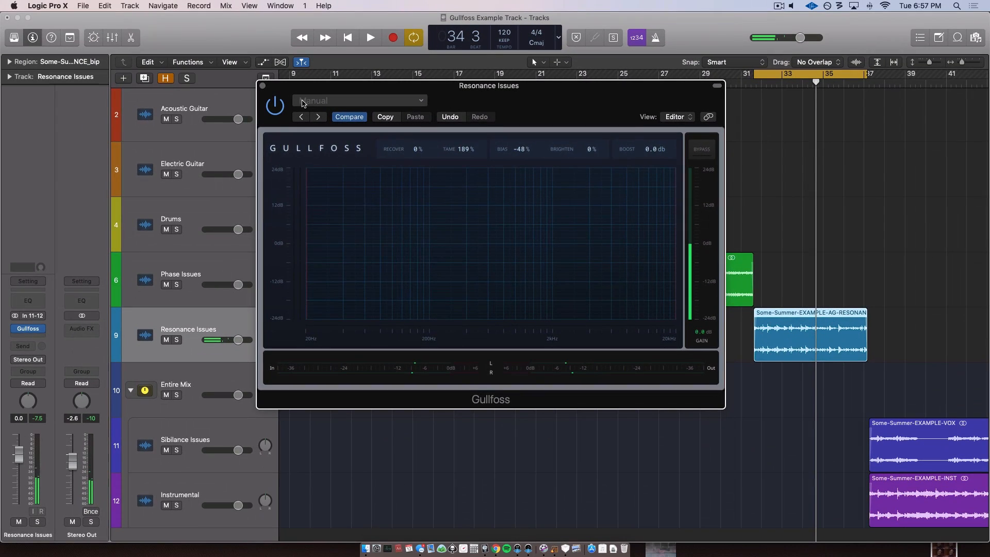
{"action": "left_click_drag", "start_coordinate": [304, 104], "coordinate": [356, 109]}
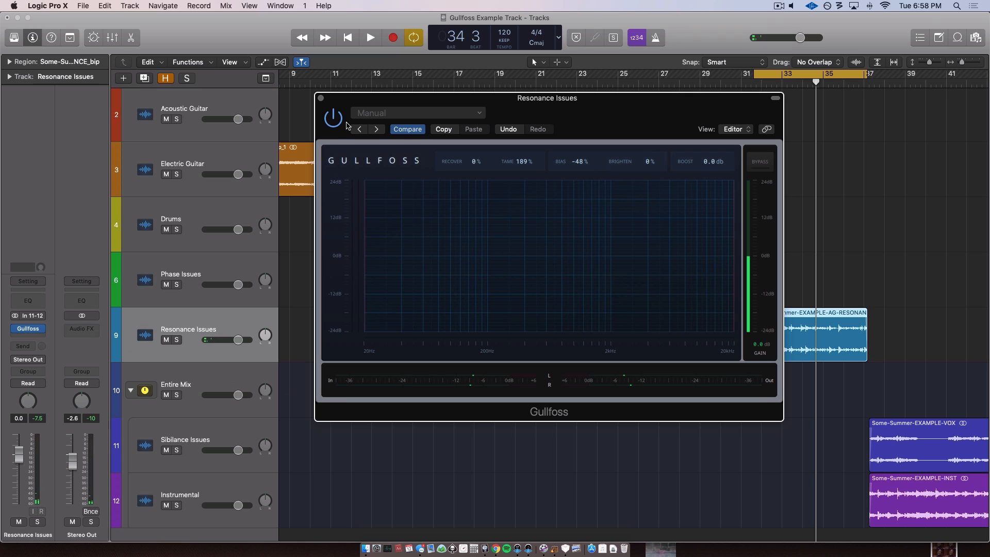
Bypass Gullfoss on the Resonance Issues track, close its window, and add a Channel EQ after it.
{"action": "left_click", "coordinate": [761, 154]}
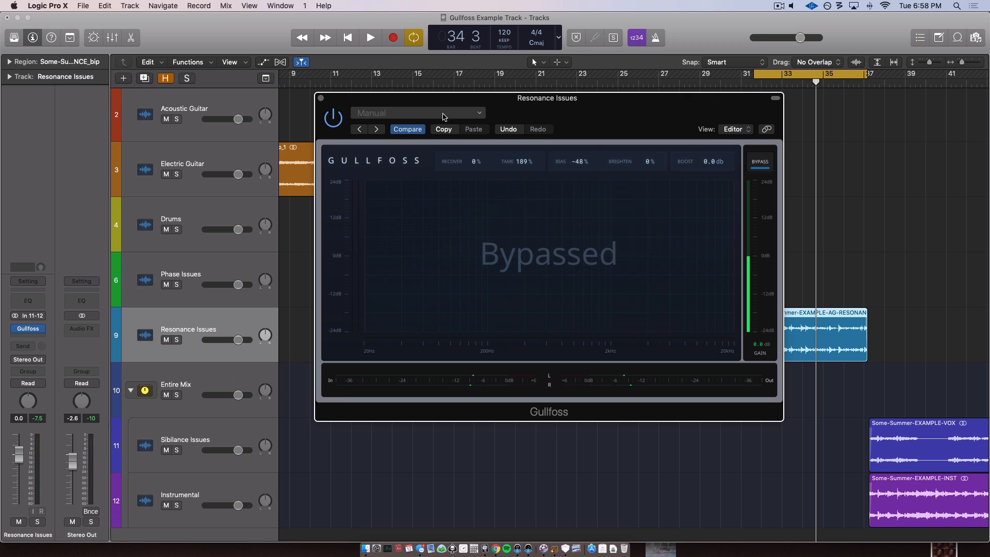
{"action": "left_click", "coordinate": [320, 98]}
{"action": "left_click", "coordinate": [23, 337]}
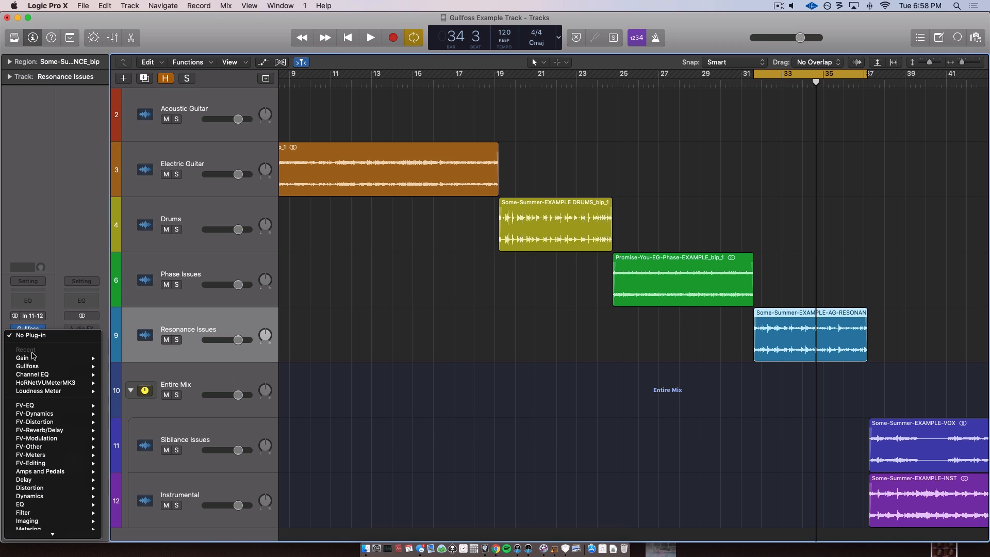
{"action": "left_click", "coordinate": [31, 371]}
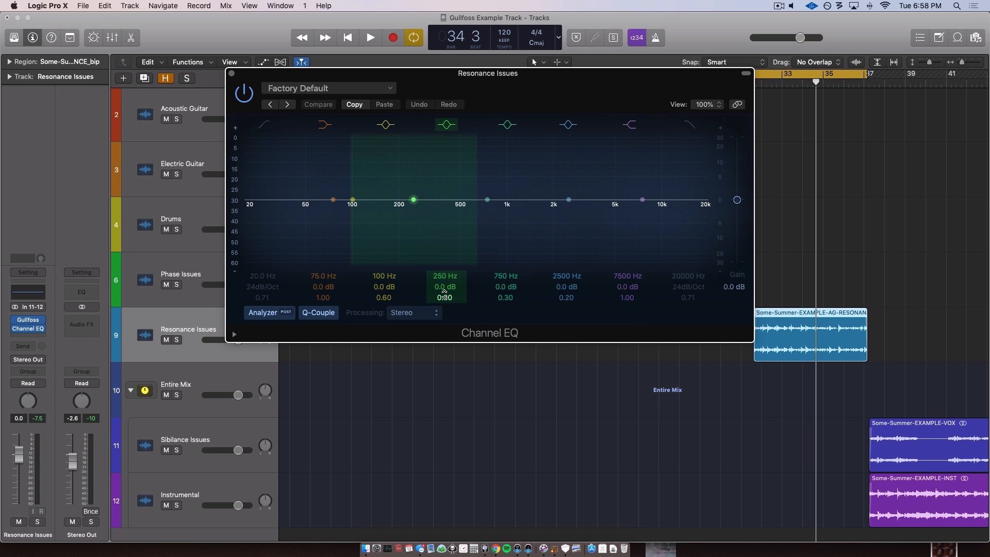
Locate the resonance with a narrow +23.0 dB boost on Channel EQ's 250 Hz band, then set that band to 500 Hz, -13.5 dB, Q 5.90.
{"action": "left_click_drag", "start_coordinate": [444, 295], "coordinate": [445, 286]}
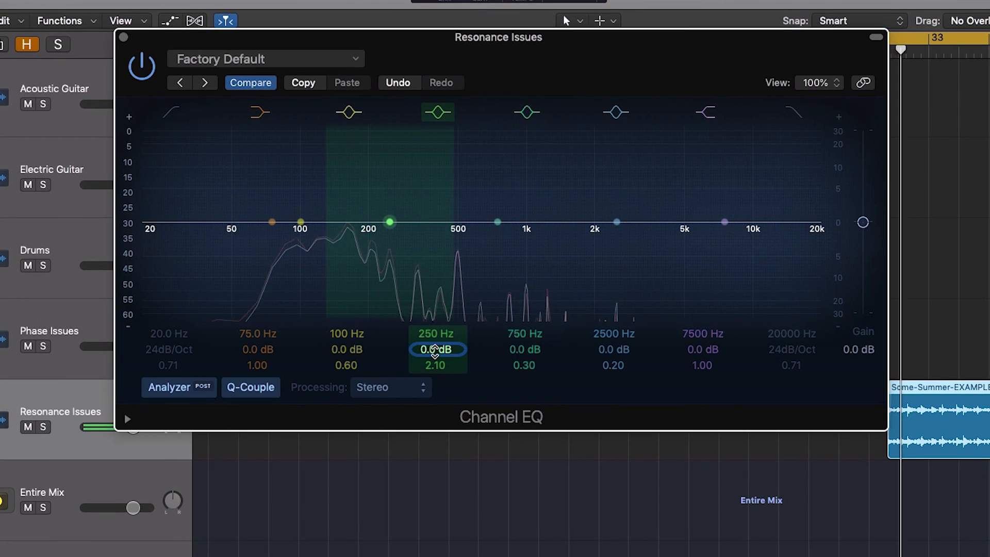
{"action": "left_click_drag", "start_coordinate": [436, 349], "coordinate": [435, 308]}
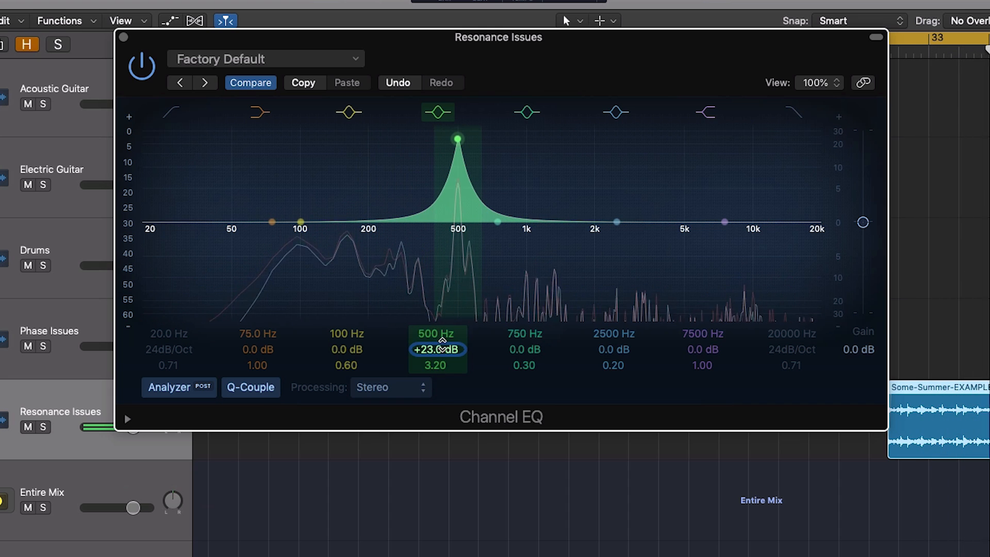
{"action": "left_click_drag", "start_coordinate": [435, 365], "coordinate": [435, 387]}
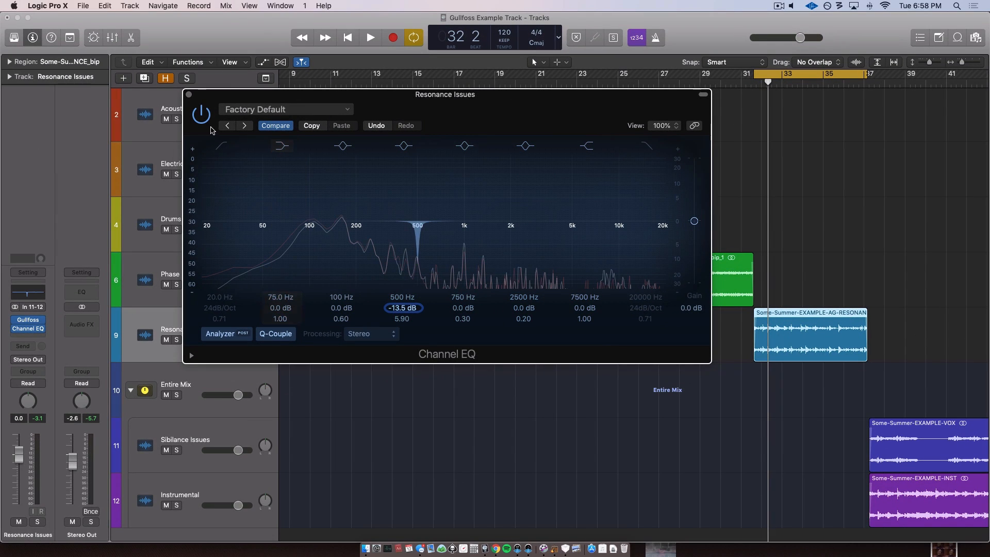
Play the Resonance Issues region while switching the Channel EQ off and on to compare, close its window, and stop.
{"action": "left_click", "coordinate": [205, 117]}
{"action": "key", "text": "space"}
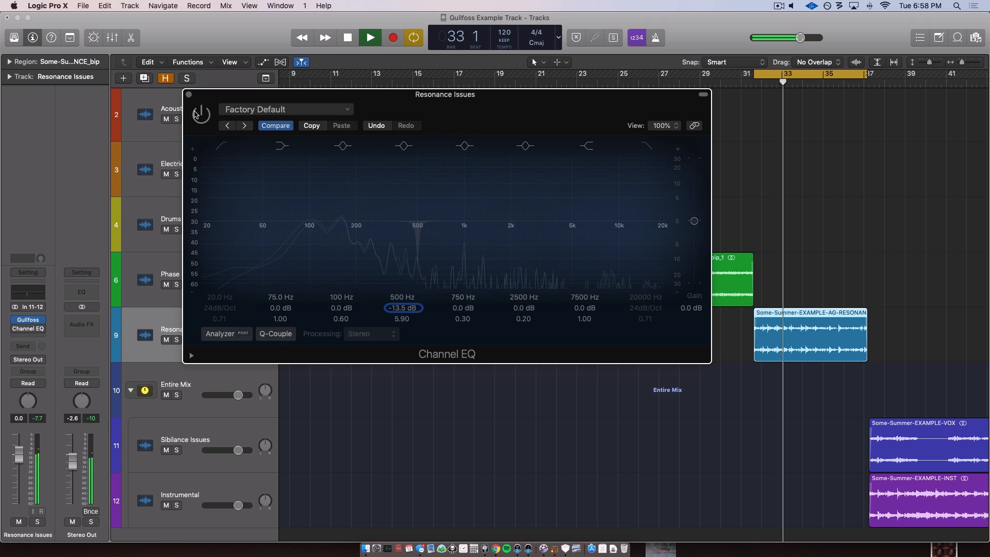
{"action": "left_click", "coordinate": [195, 115]}
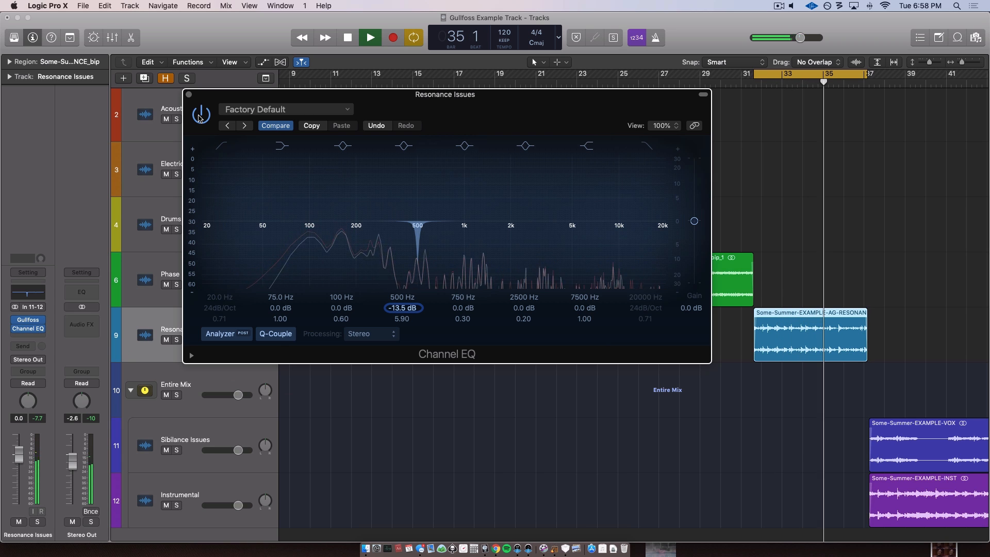
{"action": "left_click", "coordinate": [200, 117]}
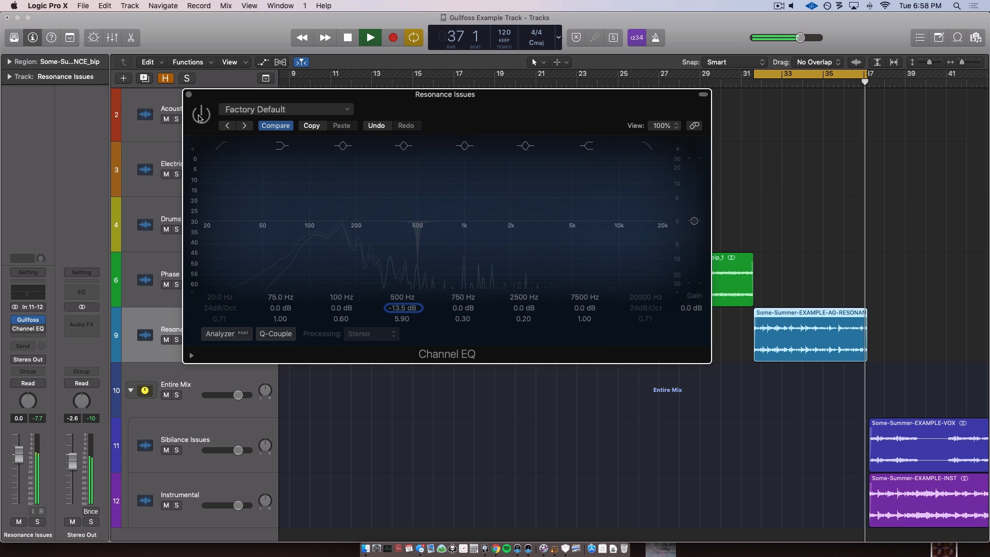
{"action": "left_click", "coordinate": [200, 116]}
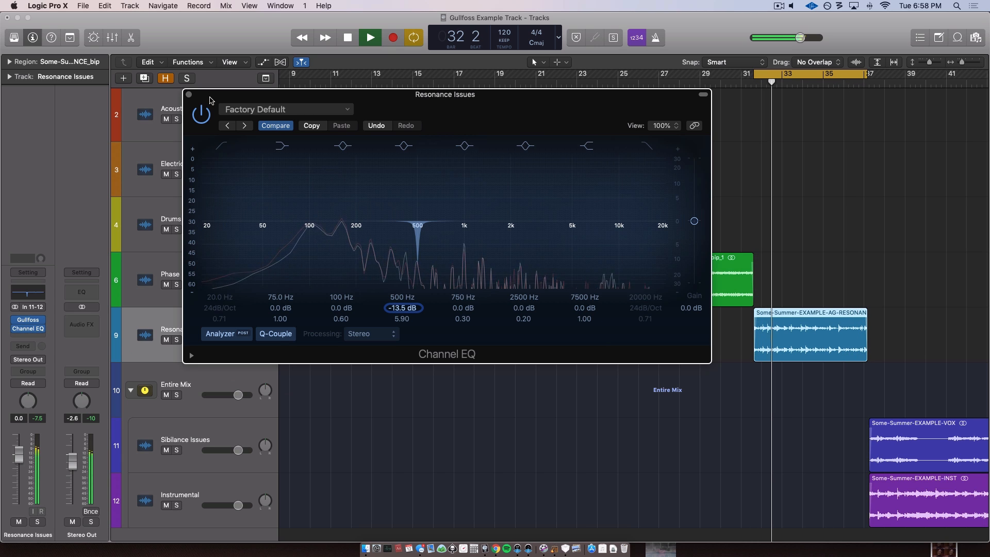
{"action": "left_click_drag", "start_coordinate": [210, 99], "coordinate": [165, 101]}
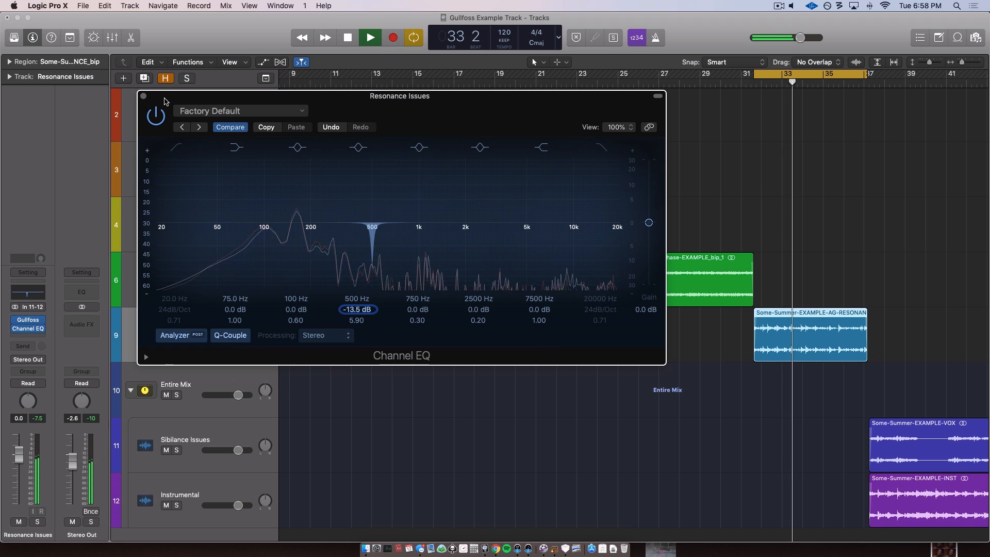
{"action": "left_click", "coordinate": [143, 96]}
{"action": "key", "text": "space"}
Set the cycle range to the Some-Summer-EXAMPLE-VOX region and open Gullfoss on the Sibilance Issues track, centring its window.
{"action": "scroll", "coordinate": [358, 338], "scroll_direction": "down", "scroll_amount": 1}
{"action": "left_click", "coordinate": [231, 408]}
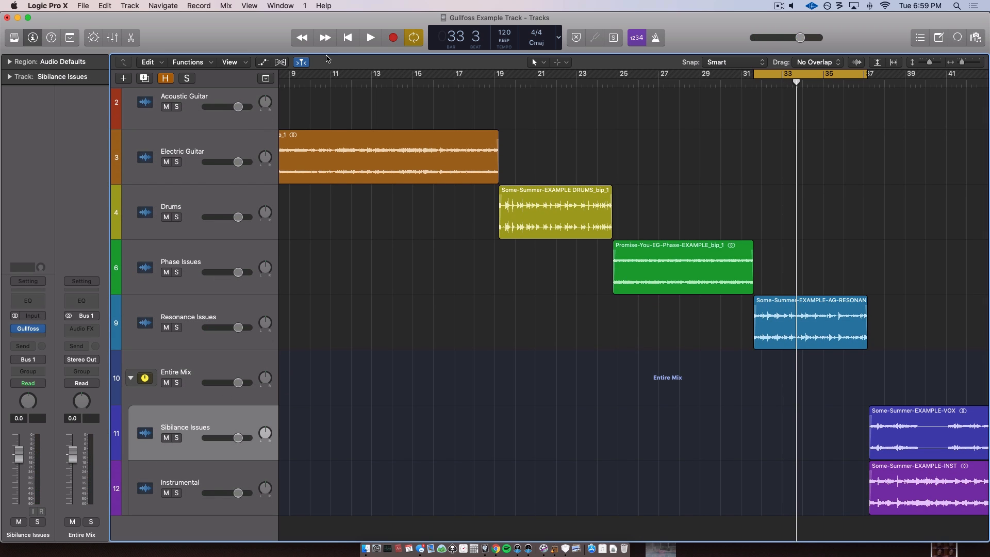
{"action": "scroll", "coordinate": [504, 164], "scroll_direction": "right", "scroll_amount": 3}
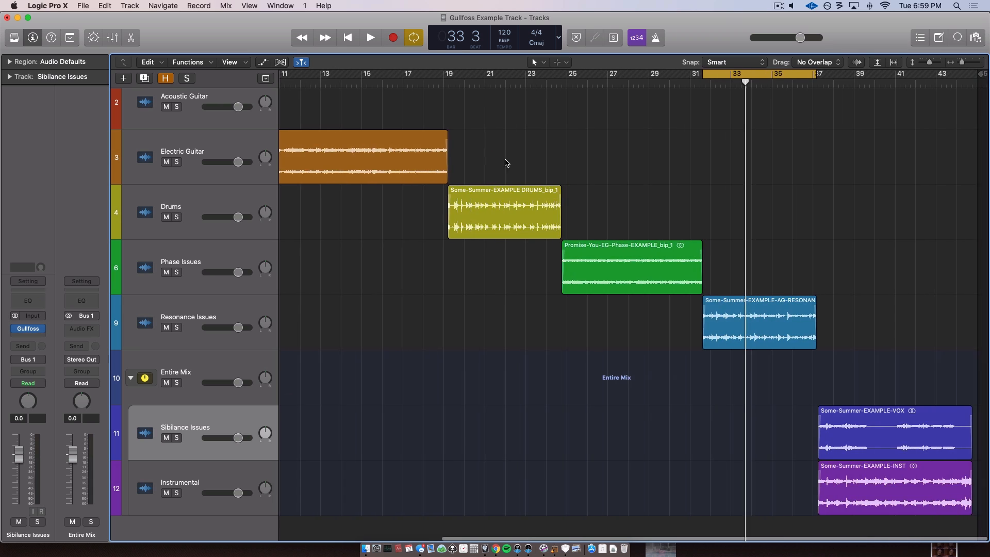
{"action": "left_click", "coordinate": [897, 433]}
{"action": "key", "text": "u"}
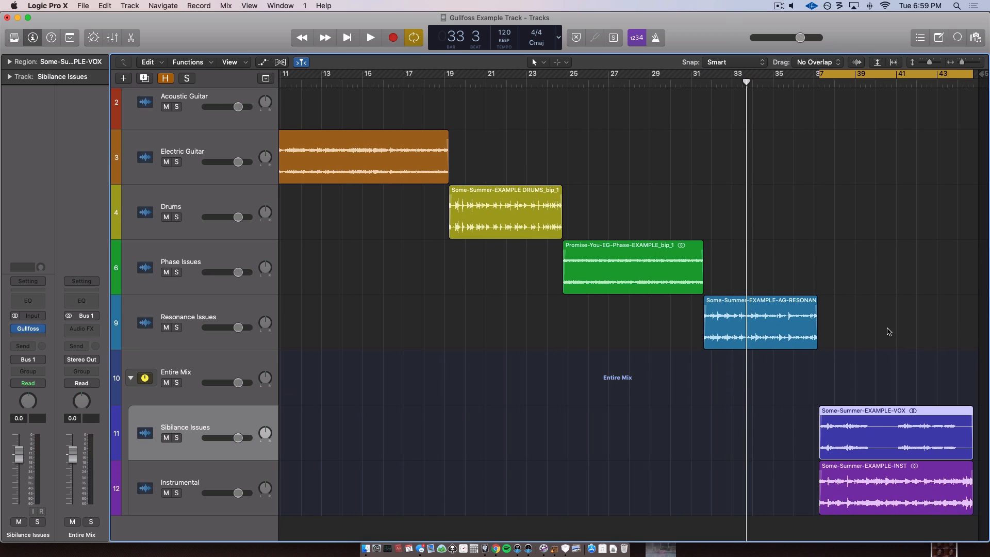
{"action": "left_click", "coordinate": [27, 329]}
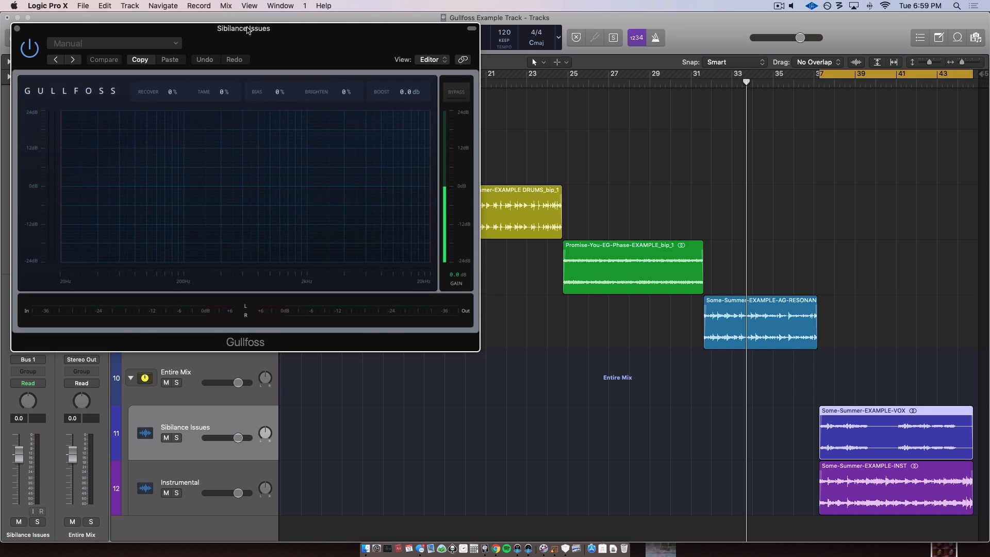
{"action": "left_click_drag", "start_coordinate": [248, 30], "coordinate": [498, 99]}
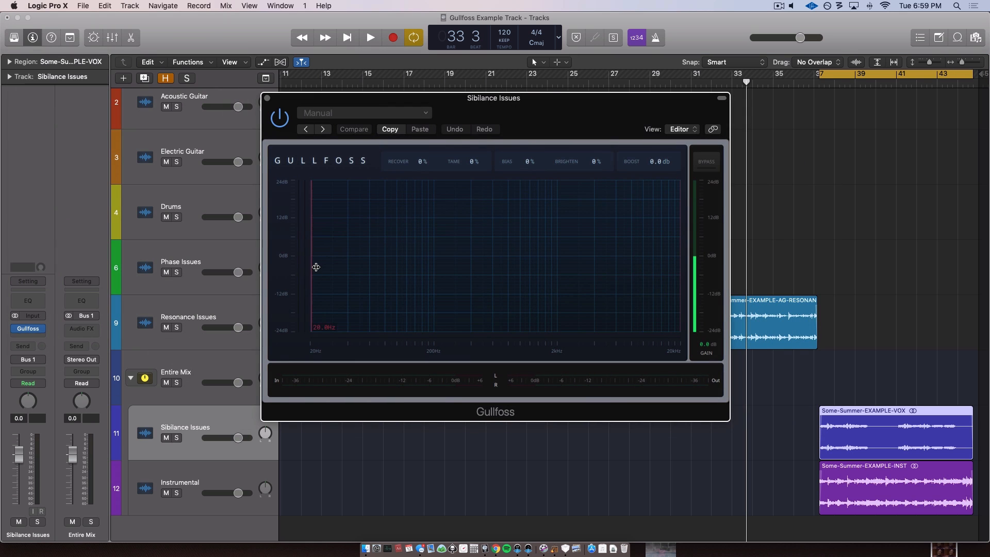
Raise Gullfoss's lower frequency limit to just above 1368 Hz and start playing the Sibilance Issues region.
{"action": "left_click_drag", "start_coordinate": [310, 266], "coordinate": [570, 266]}
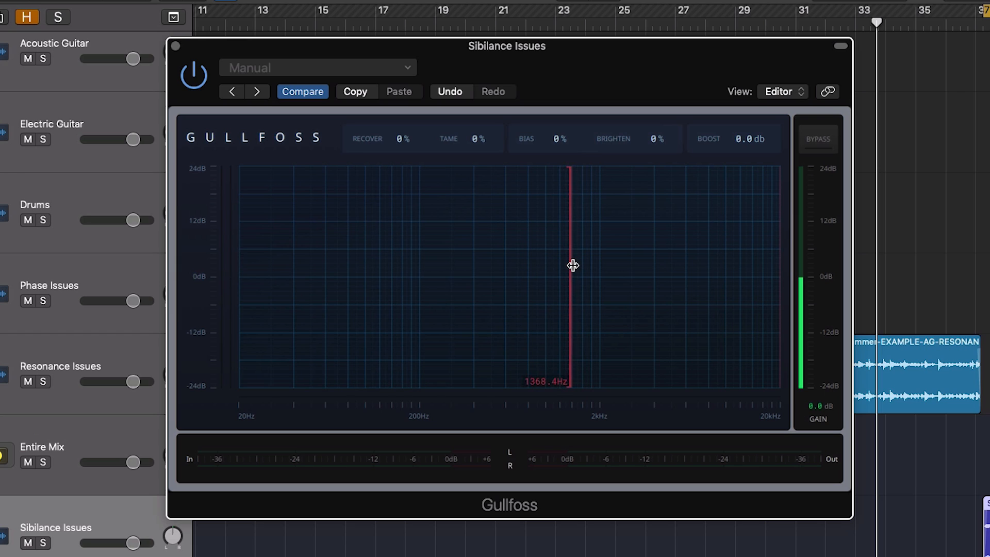
{"action": "left_click_drag", "start_coordinate": [572, 265], "coordinate": [578, 265]}
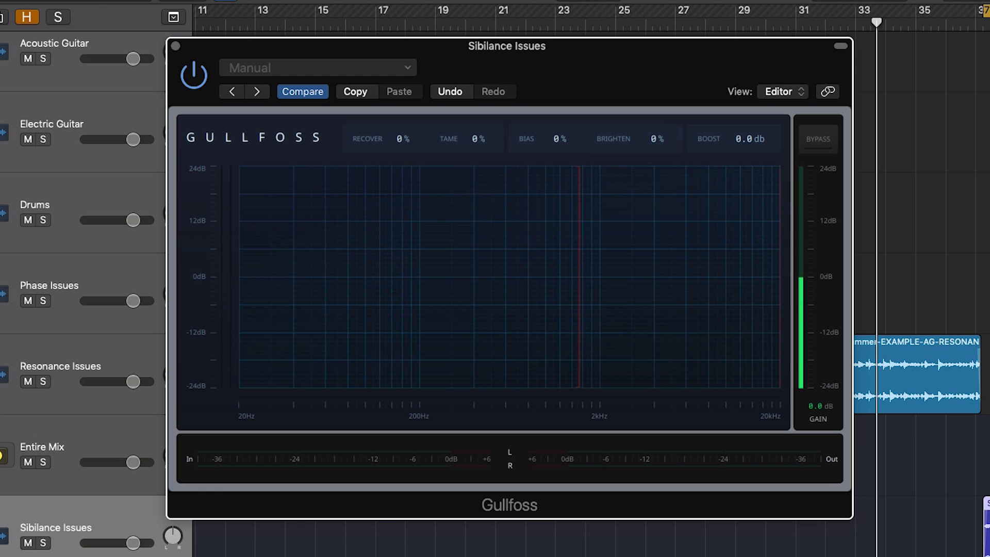
{"action": "key", "text": "space"}
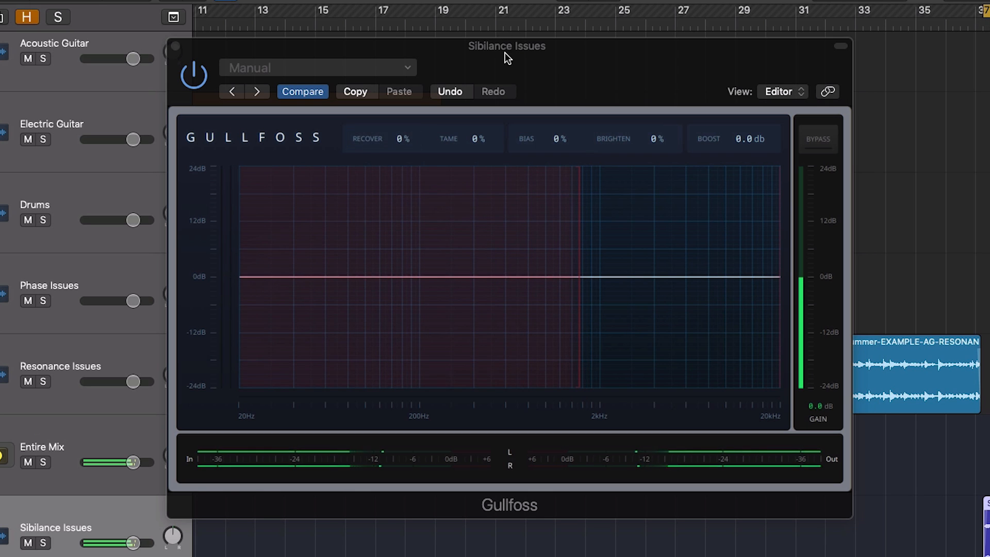
{"action": "left_click_drag", "start_coordinate": [505, 52], "coordinate": [551, 57]}
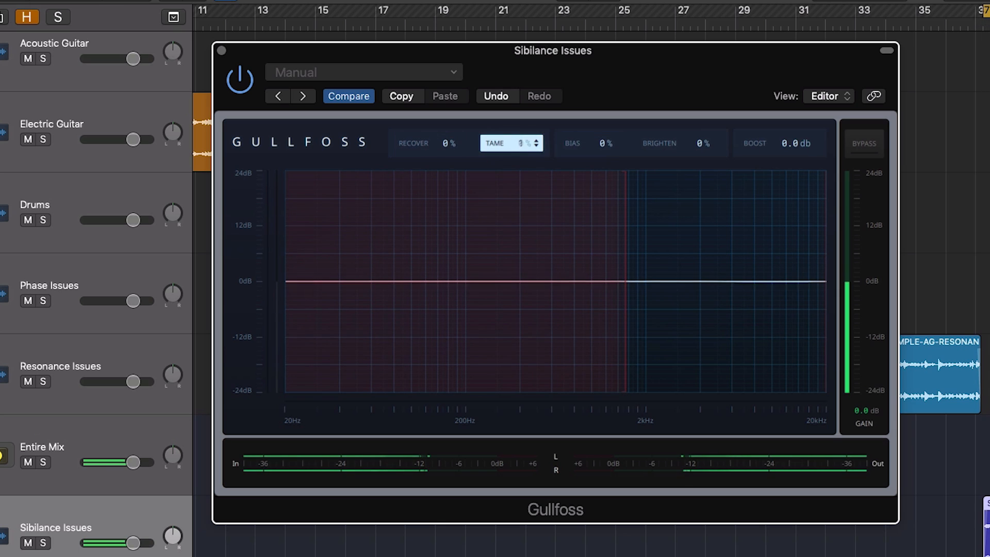
Adjust Gullfoss during playback, raising the lower frequency limit to just below 5364 Hz and settling Tame at 95%.
{"action": "mouse_move", "coordinate": [537, 145]}
{"action": "left_mouse_down"}
{"action": "mouse_move", "coordinate": [537, 93]}
{"action": "mouse_move", "coordinate": [538, 148]}
{"action": "left_mouse_up"}
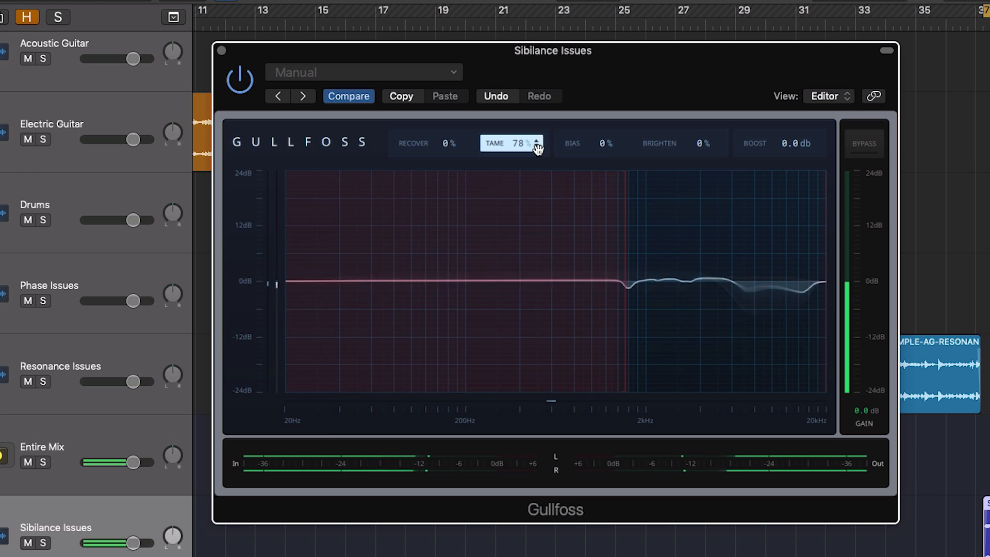
{"action": "left_click_drag", "start_coordinate": [624, 284], "coordinate": [723, 309]}
{"action": "left_click_drag", "start_coordinate": [544, 148], "coordinate": [544, 104]}
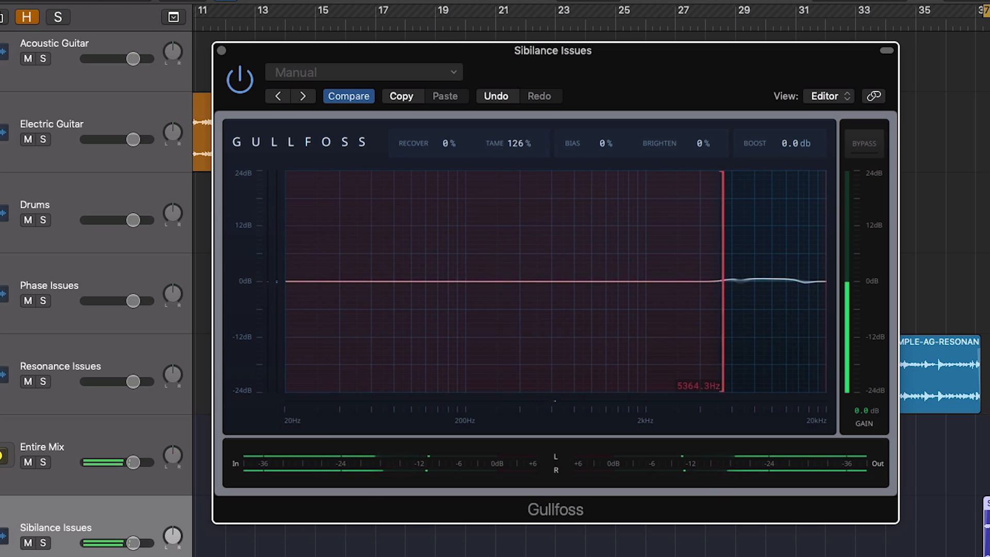
{"action": "left_click_drag", "start_coordinate": [722, 298], "coordinate": [711, 299]}
{"action": "left_click_drag", "start_coordinate": [516, 143], "coordinate": [515, 160]}
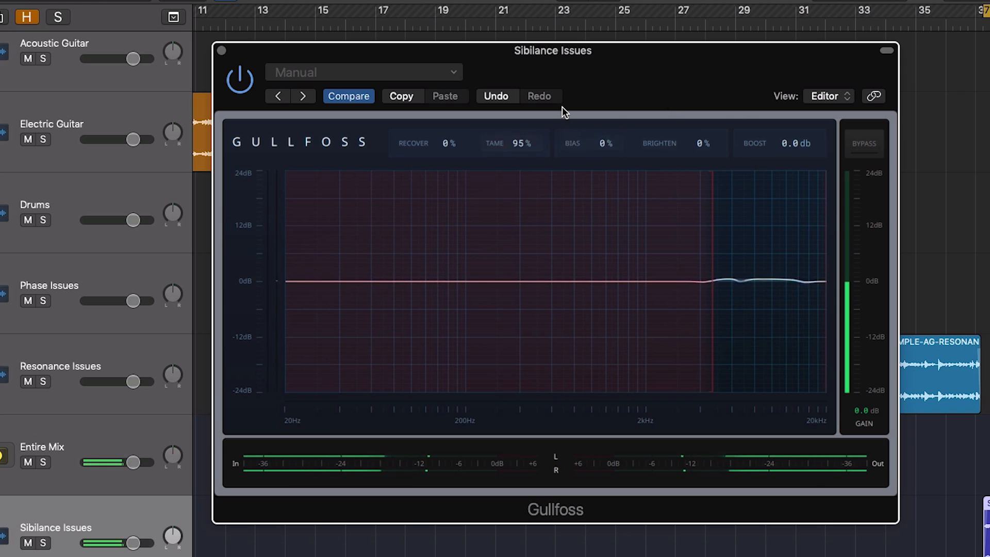
Switch the Gullfoss bypass on and off during playback to compare the vocal's sibilance, and reposition the plugin window.
{"action": "left_click", "coordinate": [867, 141]}
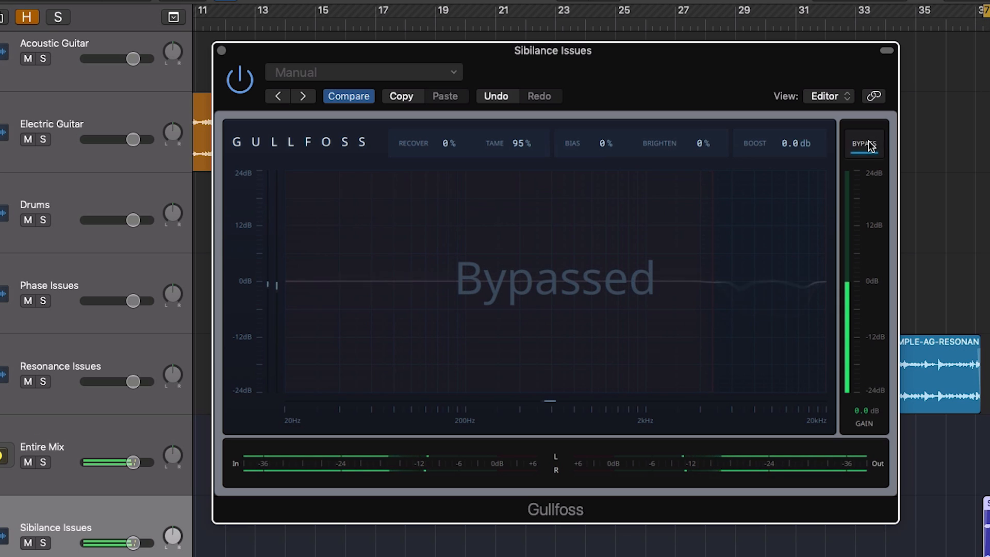
{"action": "left_click", "coordinate": [868, 141]}
{"action": "left_click", "coordinate": [868, 143]}
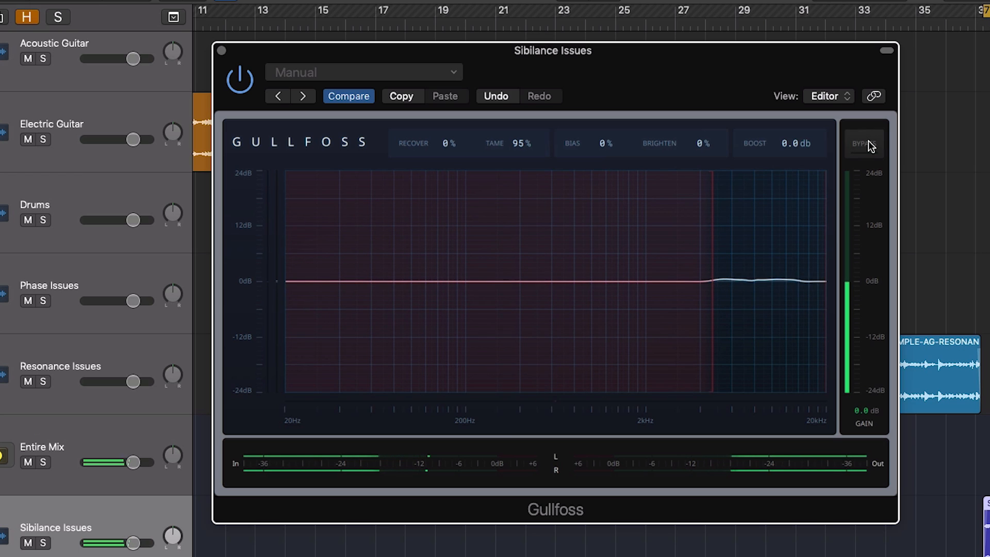
{"action": "left_click_drag", "start_coordinate": [774, 60], "coordinate": [761, 51]}
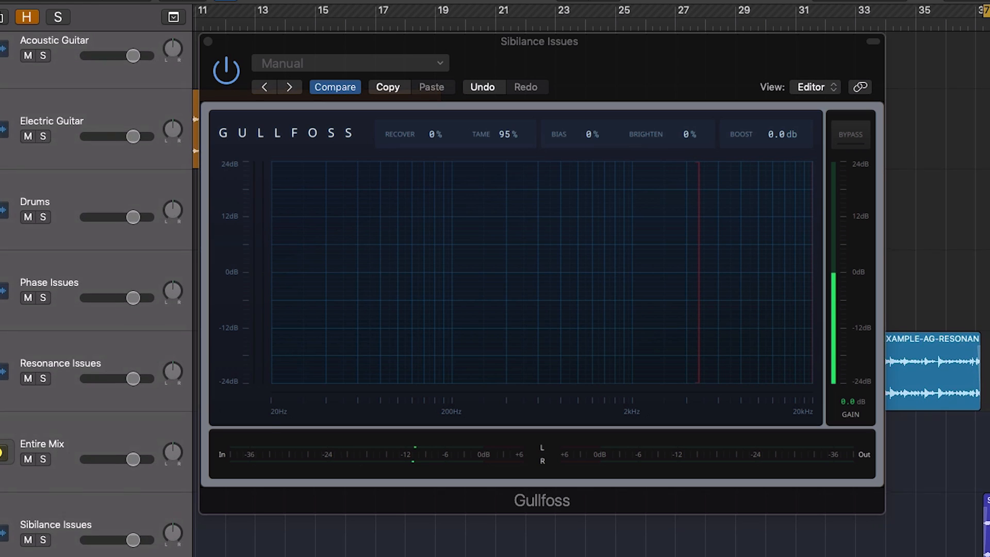
Play the vocal together with the Instrumental track, switching the Sibilance Issues Gullfoss bypass on and off to compare.
{"action": "left_click", "coordinate": [862, 133]}
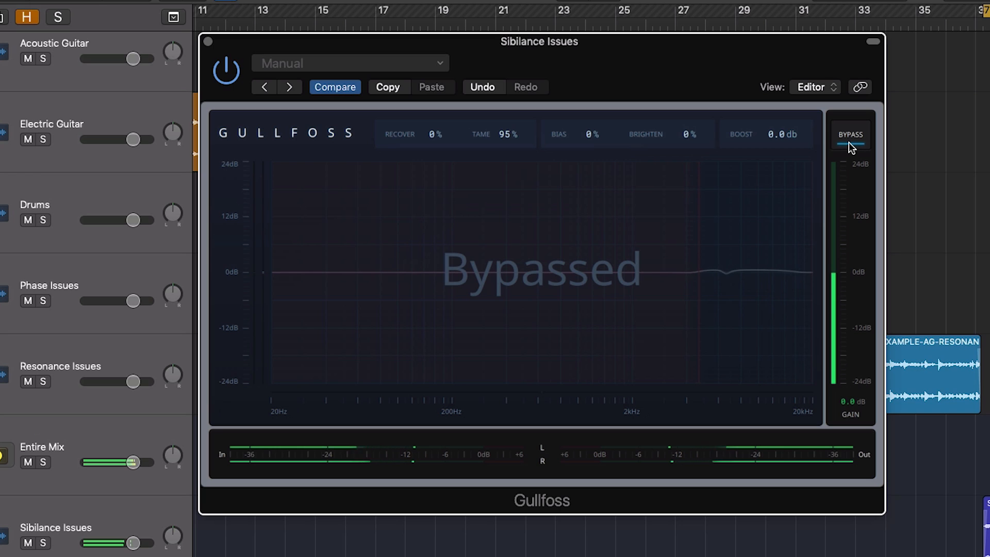
{"action": "left_click", "coordinate": [849, 142]}
{"action": "left_click", "coordinate": [846, 130]}
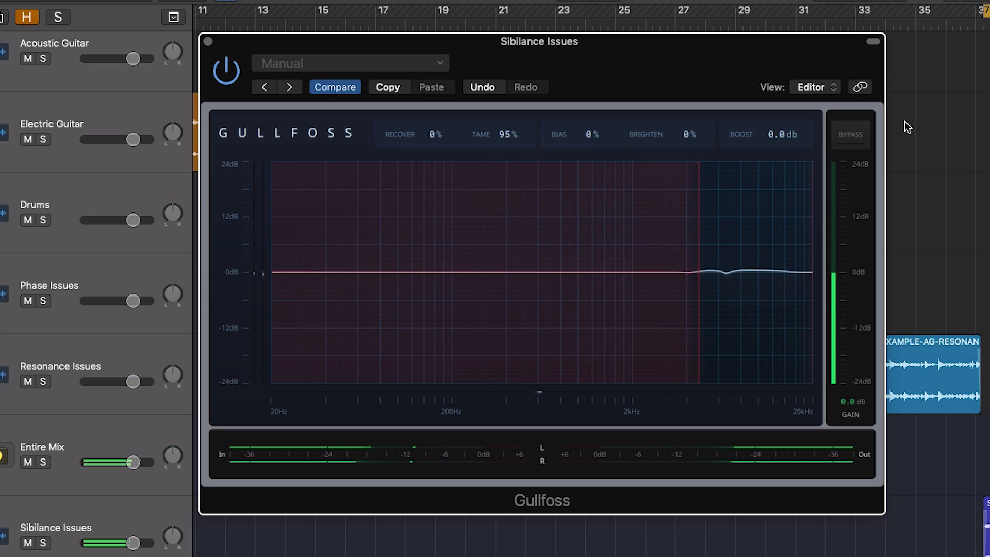
{"action": "left_click", "coordinate": [854, 140]}
{"action": "left_click", "coordinate": [854, 140]}
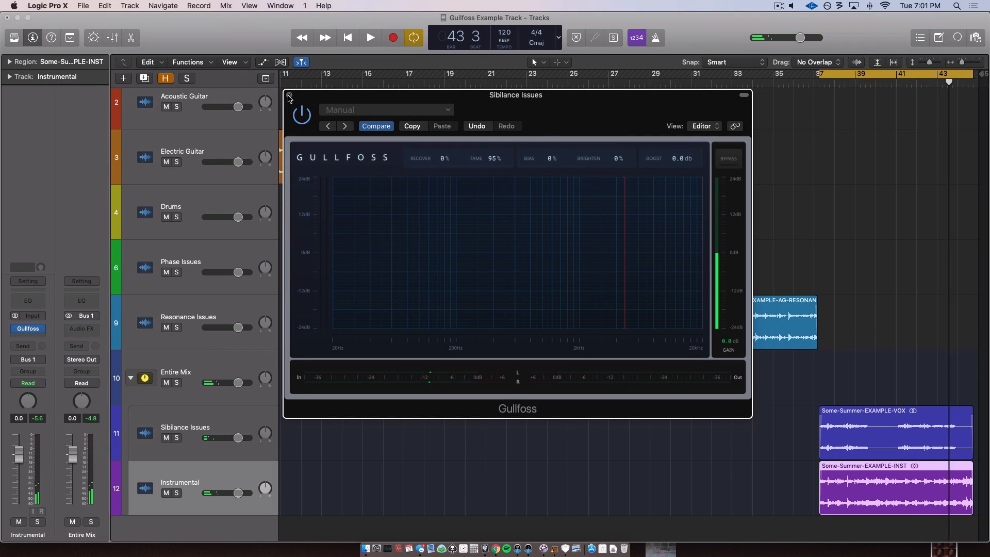
Close the Sibilance Issues plugin window and open Gullfoss on the Instrumental track.
{"action": "left_click", "coordinate": [289, 95]}
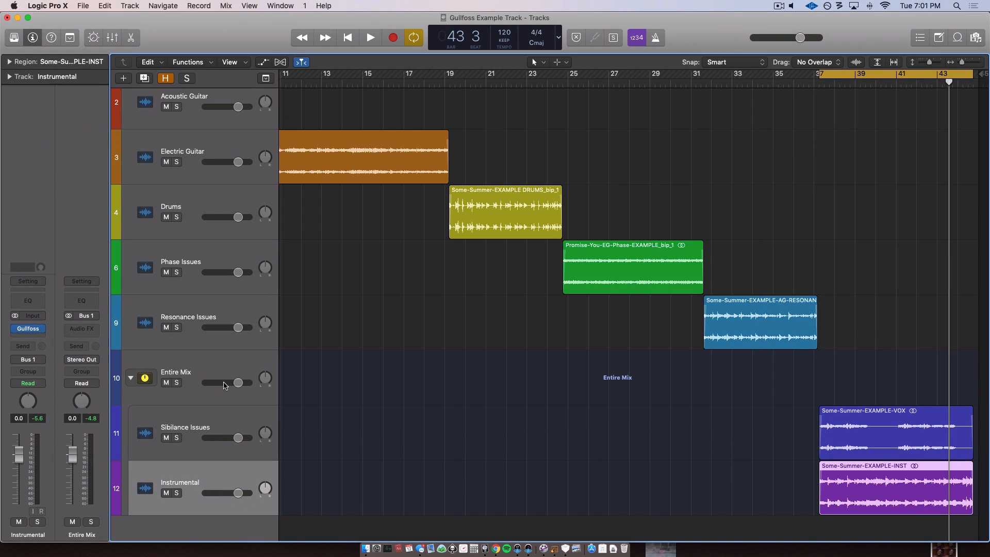
{"action": "left_click", "coordinate": [197, 374]}
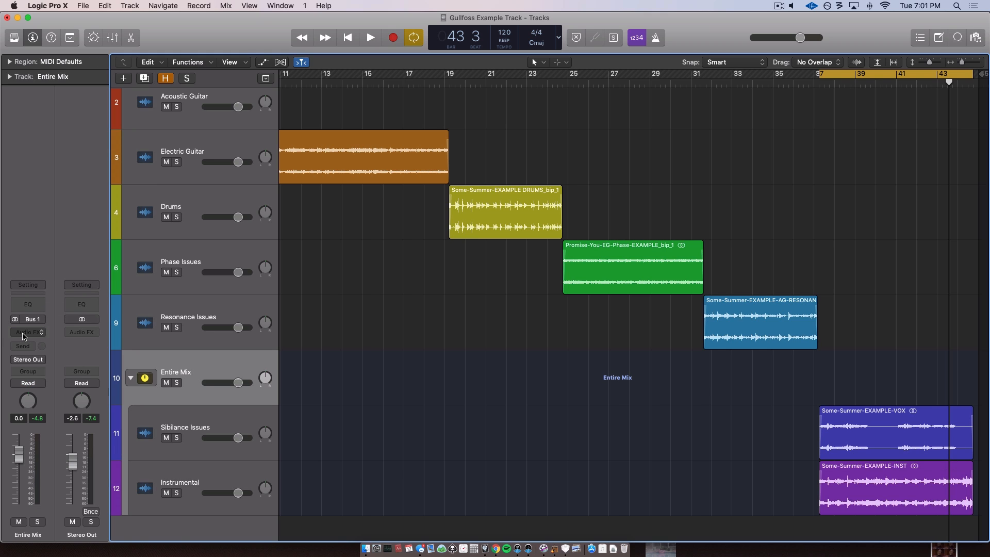
{"action": "left_click", "coordinate": [184, 482]}
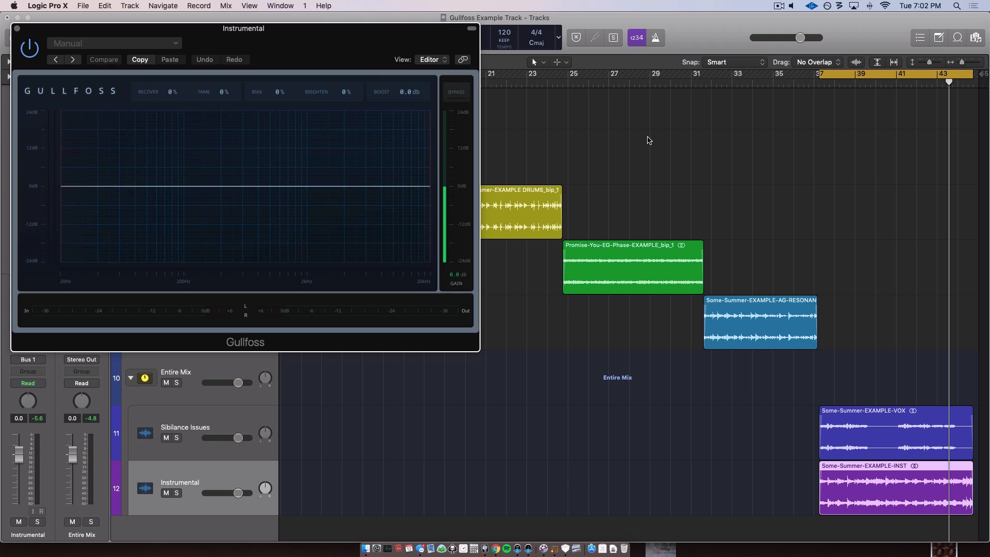
Move the Instrumental track's Gullfoss window clear of the transport bar and the channel strips.
{"action": "left_click_drag", "start_coordinate": [292, 64], "coordinate": [579, 148]}
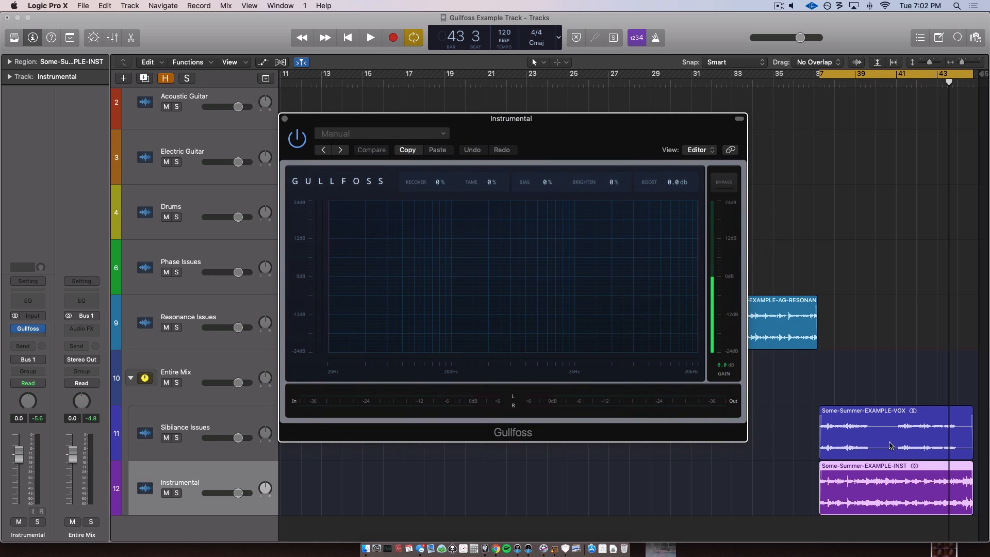
{"action": "left_click_drag", "start_coordinate": [587, 140], "coordinate": [551, 129]}
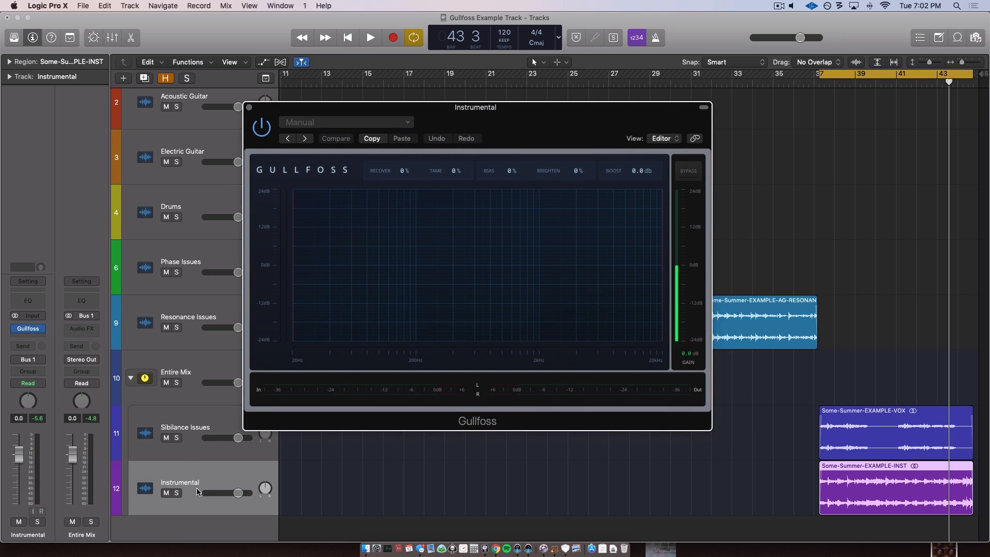
{"action": "left_click_drag", "start_coordinate": [461, 110], "coordinate": [512, 124]}
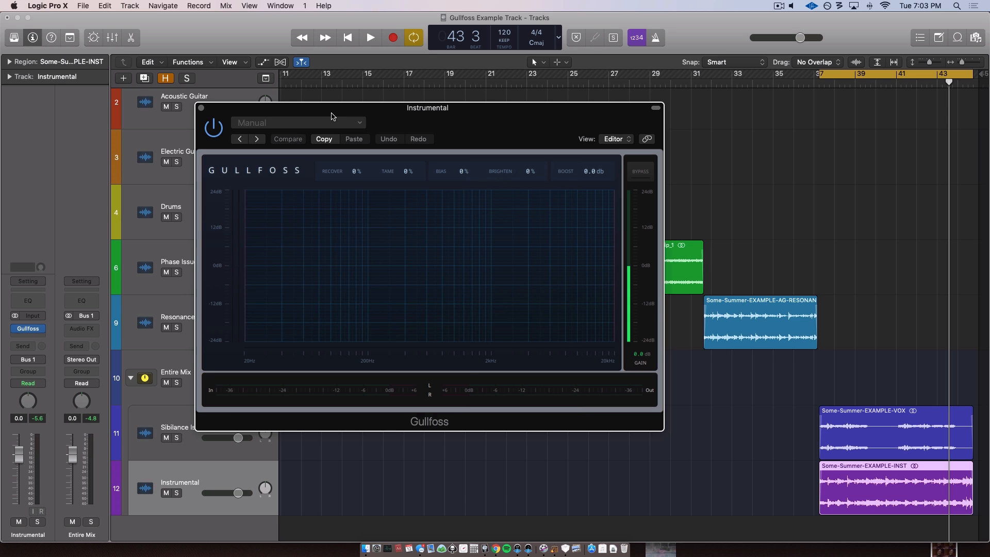
{"action": "left_click_drag", "start_coordinate": [331, 113], "coordinate": [374, 110]}
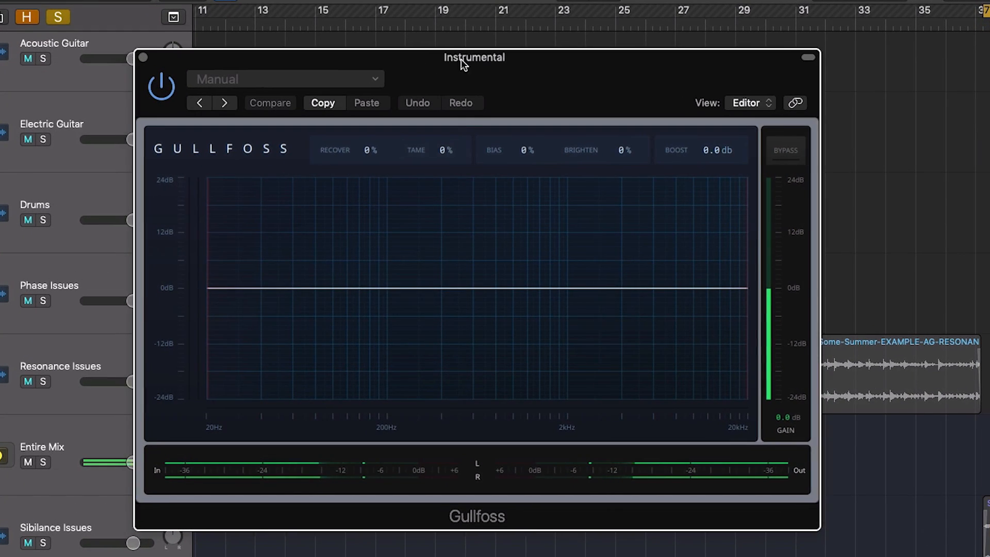
{"action": "left_click_drag", "start_coordinate": [461, 60], "coordinate": [442, 28]}
Set Gullfoss on the Instrumental track to Recover 60%, Tame 52%, Bias 13% and Boost 2.1 dB during playback.
{"action": "left_click_drag", "start_coordinate": [421, 123], "coordinate": [421, 75]}
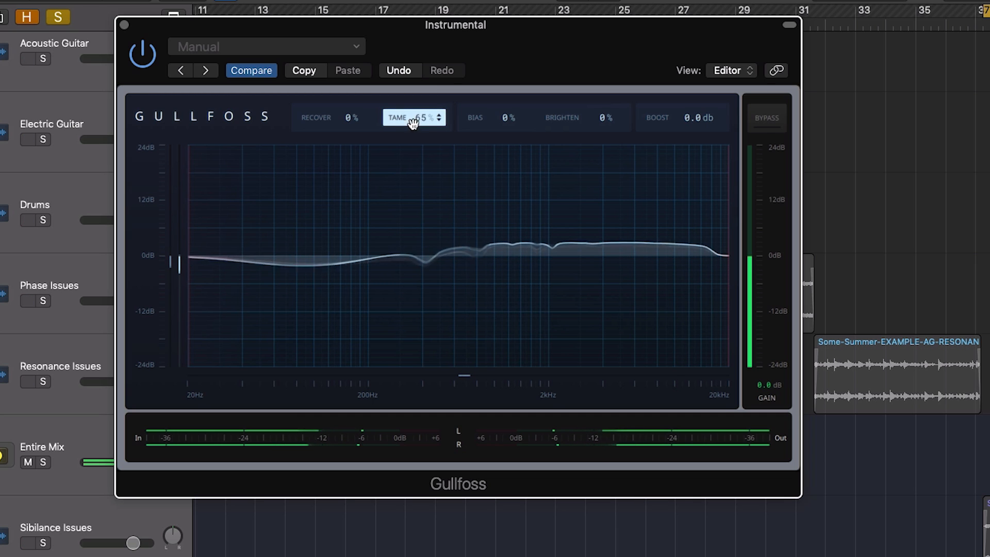
{"action": "mouse_move", "coordinate": [354, 117]}
{"action": "left_mouse_down"}
{"action": "mouse_move", "coordinate": [355, 96]}
{"action": "mouse_move", "coordinate": [356, 126]}
{"action": "mouse_move", "coordinate": [360, 94]}
{"action": "mouse_move", "coordinate": [361, 135]}
{"action": "left_mouse_up"}
{"action": "left_click_drag", "start_coordinate": [431, 118], "coordinate": [431, 145]}
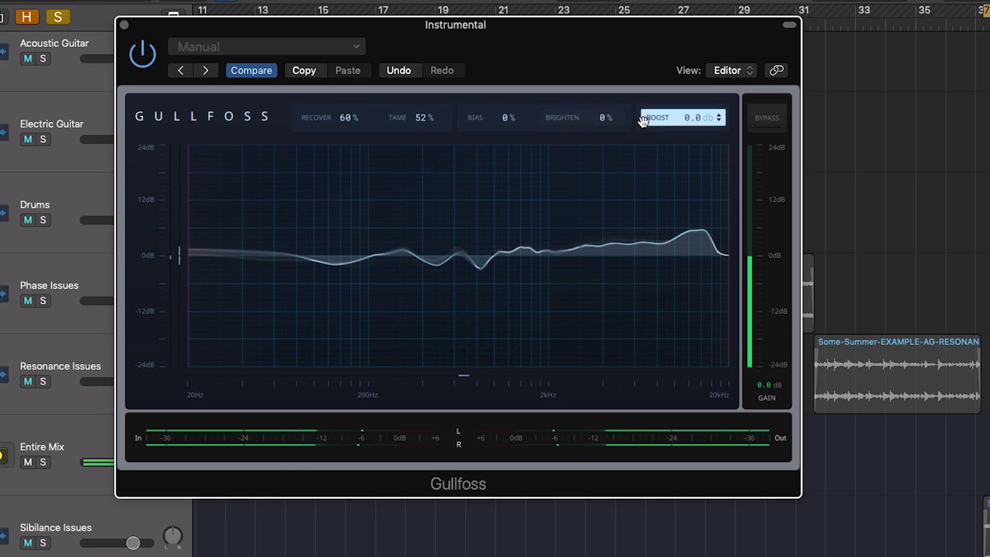
{"action": "left_click_drag", "start_coordinate": [713, 118], "coordinate": [714, 97]}
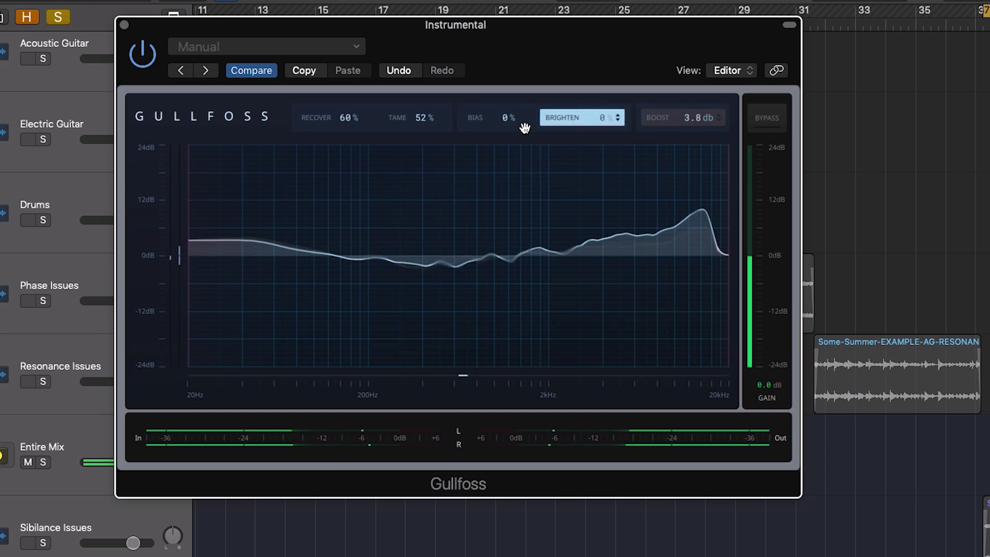
{"action": "left_click_drag", "start_coordinate": [512, 120], "coordinate": [512, 123]}
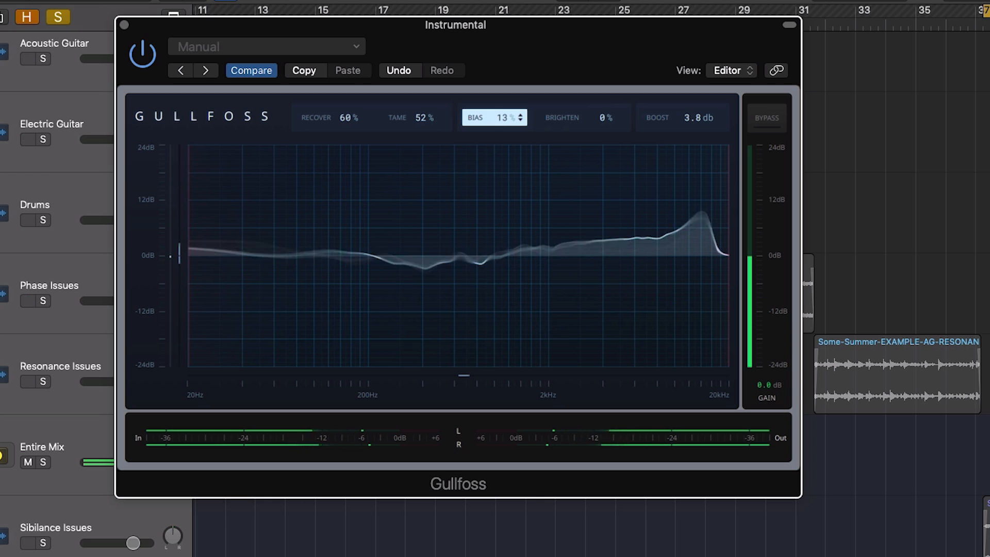
{"action": "left_click_drag", "start_coordinate": [712, 117], "coordinate": [712, 135]}
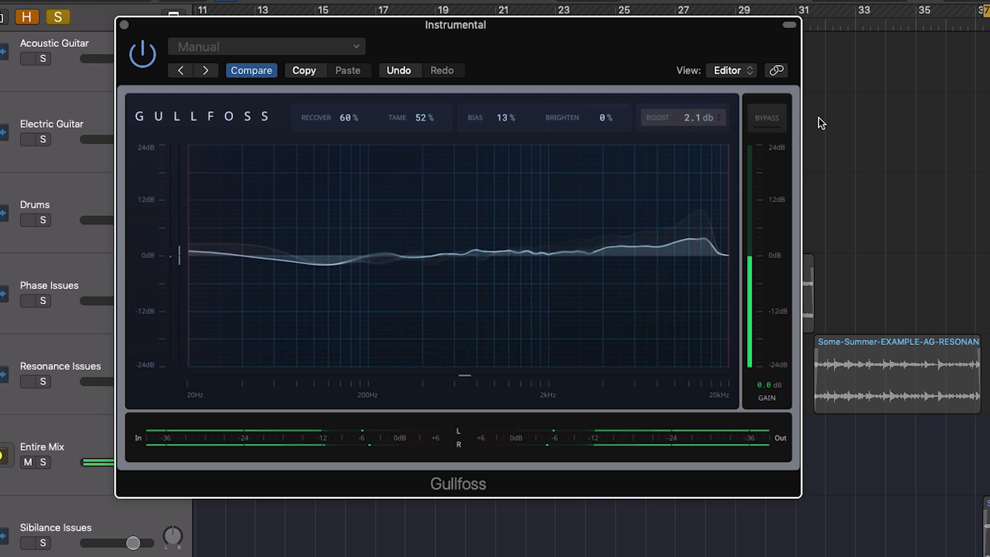
Play the soloed Instrumental track, switching the Gullfoss bypass on and off to compare the sound, and reposition the plugin window.
{"action": "left_click", "coordinate": [768, 118]}
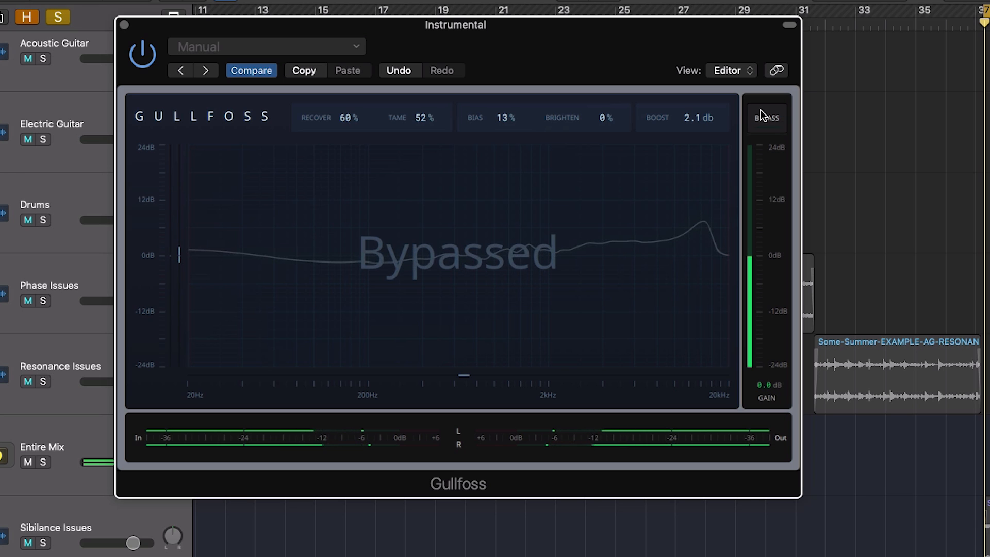
{"action": "left_click_drag", "start_coordinate": [624, 19], "coordinate": [627, 34]}
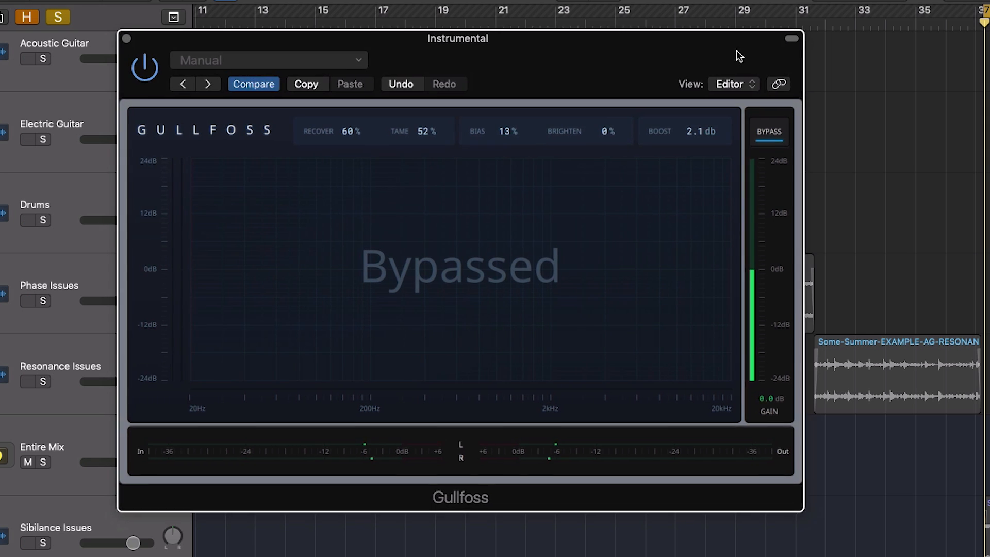
{"action": "left_click_drag", "start_coordinate": [736, 52], "coordinate": [817, 58]}
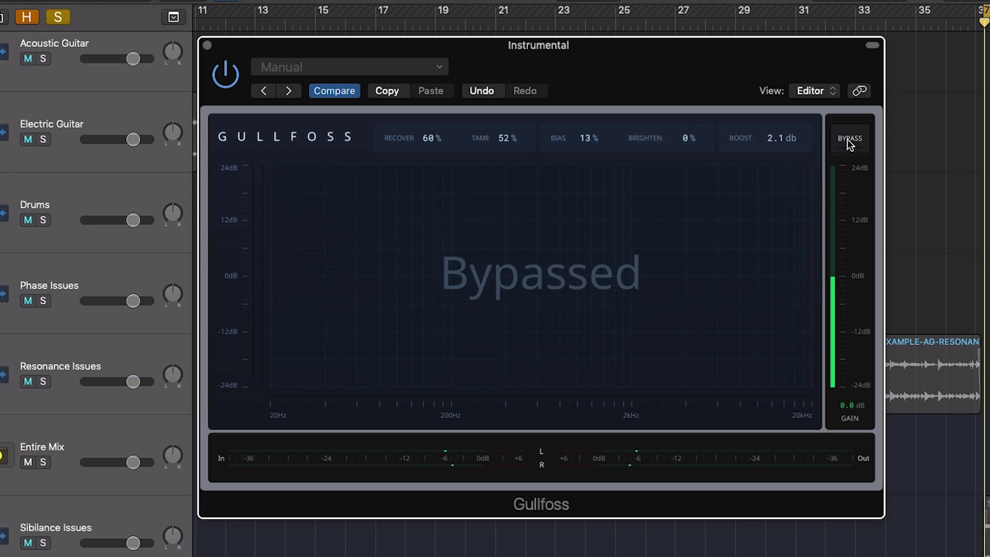
{"action": "key", "text": "space"}
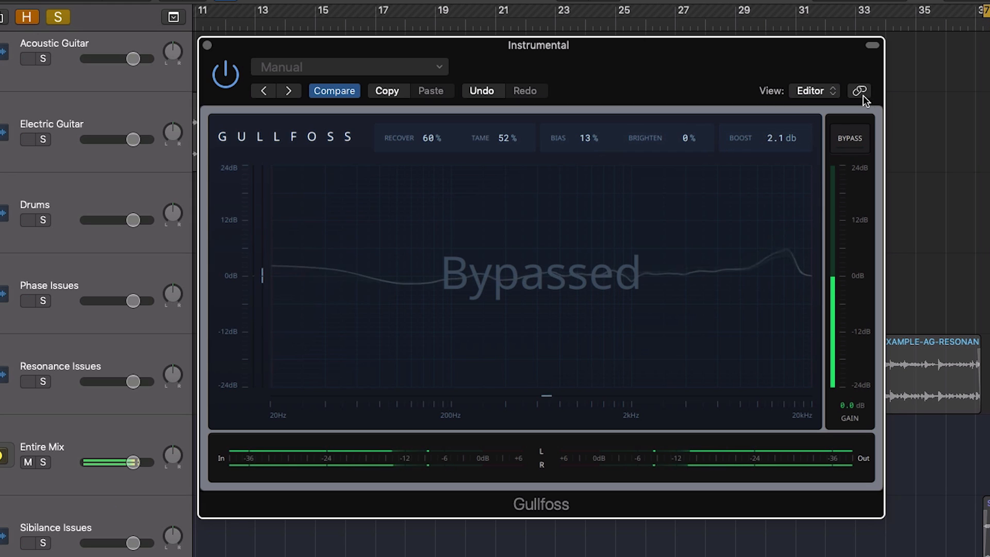
{"action": "left_click", "coordinate": [855, 142]}
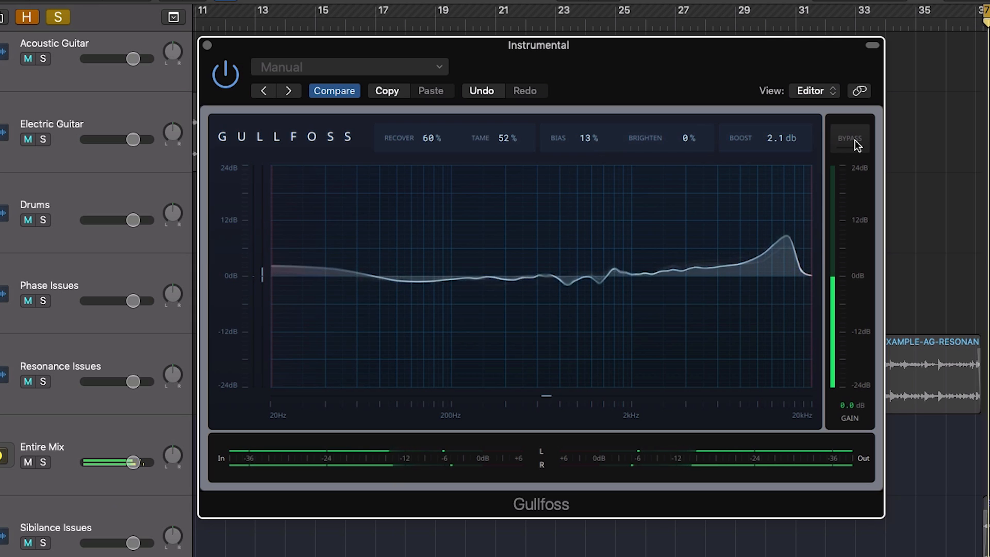
{"action": "left_click", "coordinate": [856, 141]}
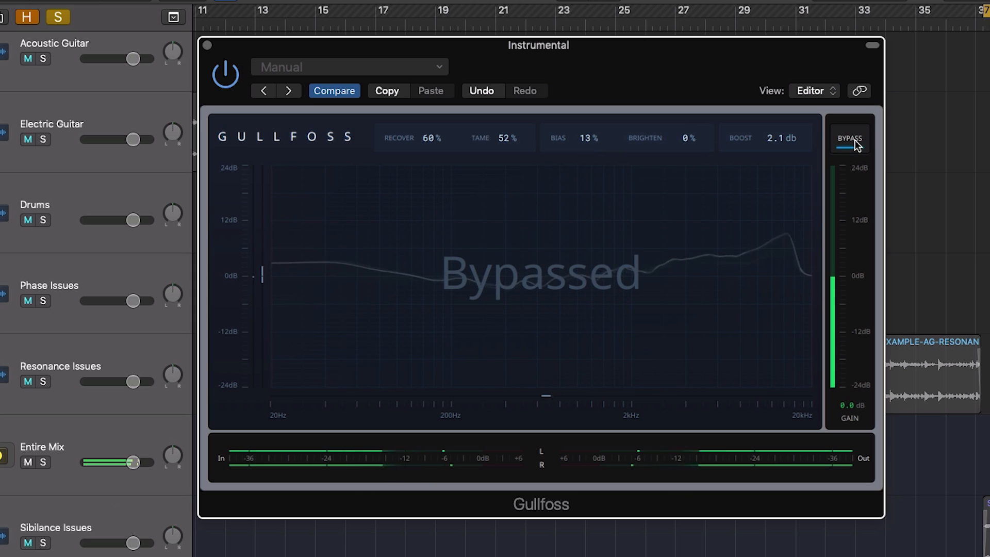
{"action": "left_click", "coordinate": [856, 145]}
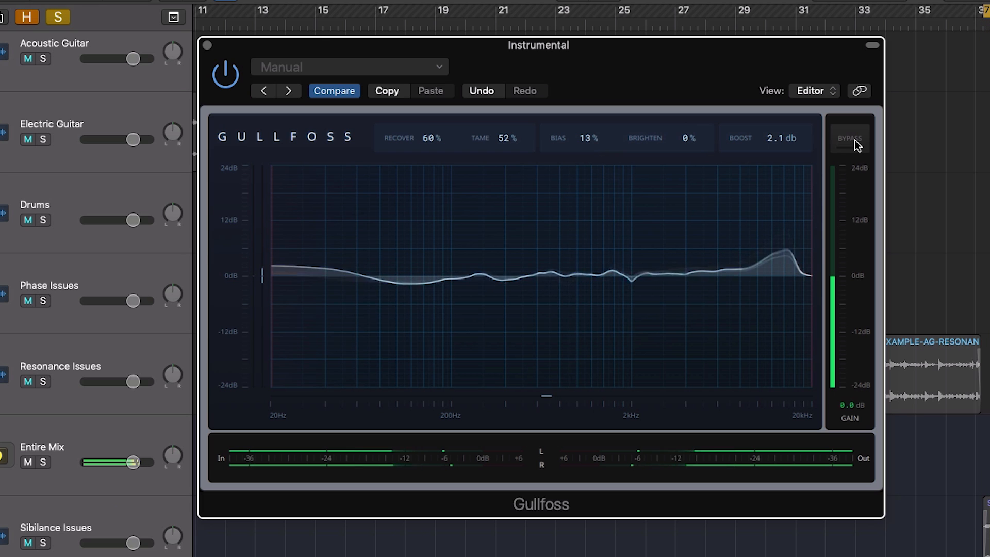
{"action": "key", "text": "space"}
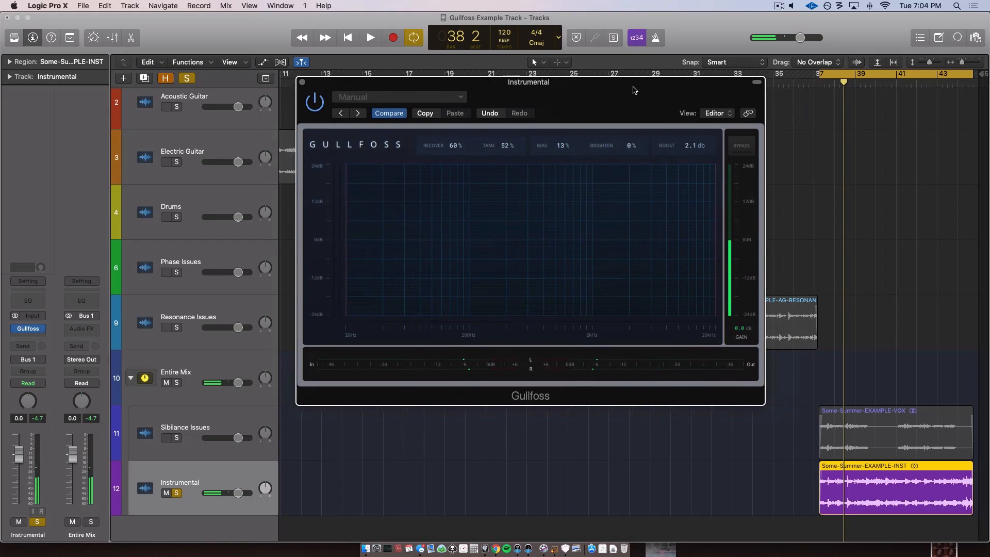
Solo the Entire Mix stack in place of the Instrumental track and close the Gullfoss window.
{"action": "left_click_drag", "start_coordinate": [634, 90], "coordinate": [625, 95]}
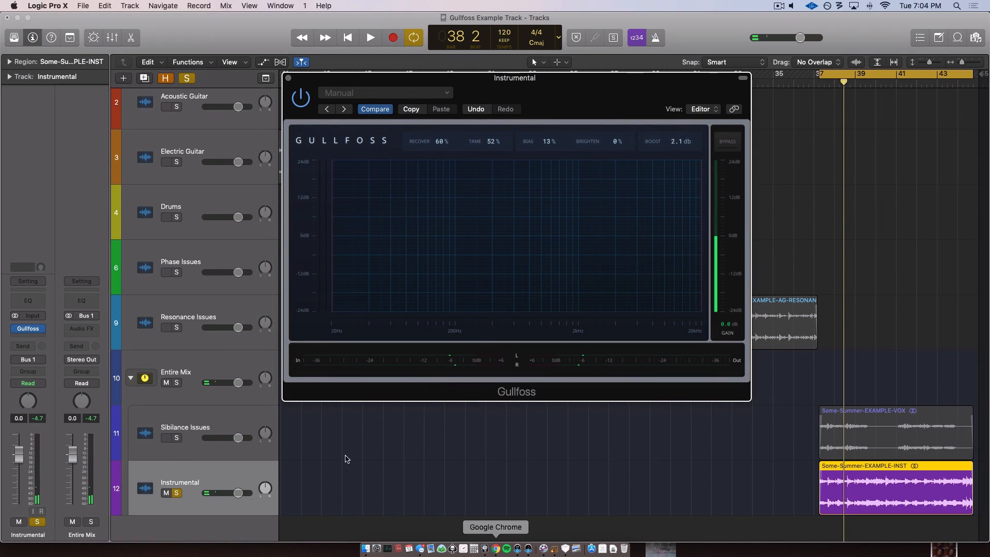
{"action": "left_click", "coordinate": [200, 472]}
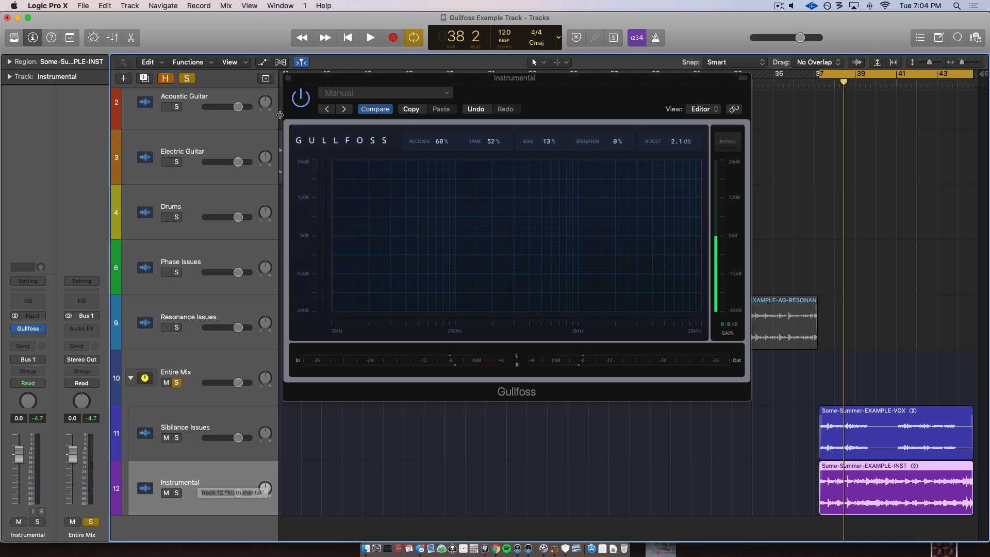
{"action": "left_click", "coordinate": [288, 78]}
Play the Entire Mix while switching Gullfoss off and back on for both the Sibilance Issues and Instrumental tracks to compare.
{"action": "key", "text": "space"}
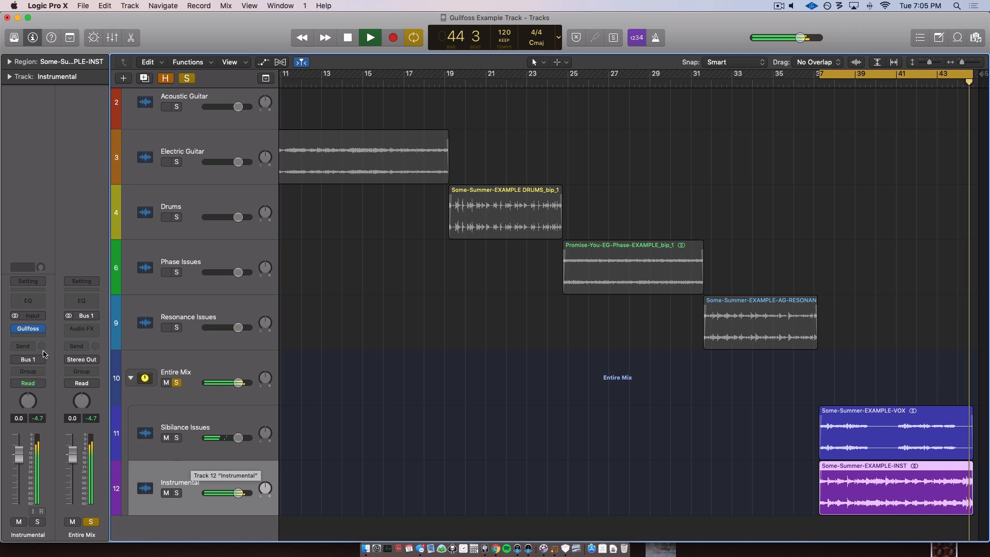
{"action": "mouse_move", "coordinate": [17, 333]}
{"action": "left_click", "coordinate": [147, 413]}
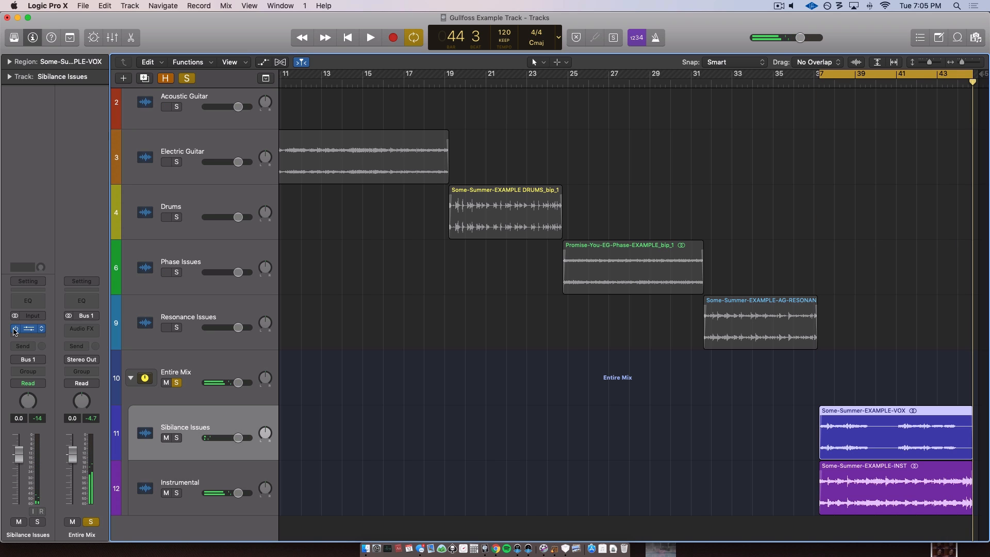
{"action": "key", "text": "space"}
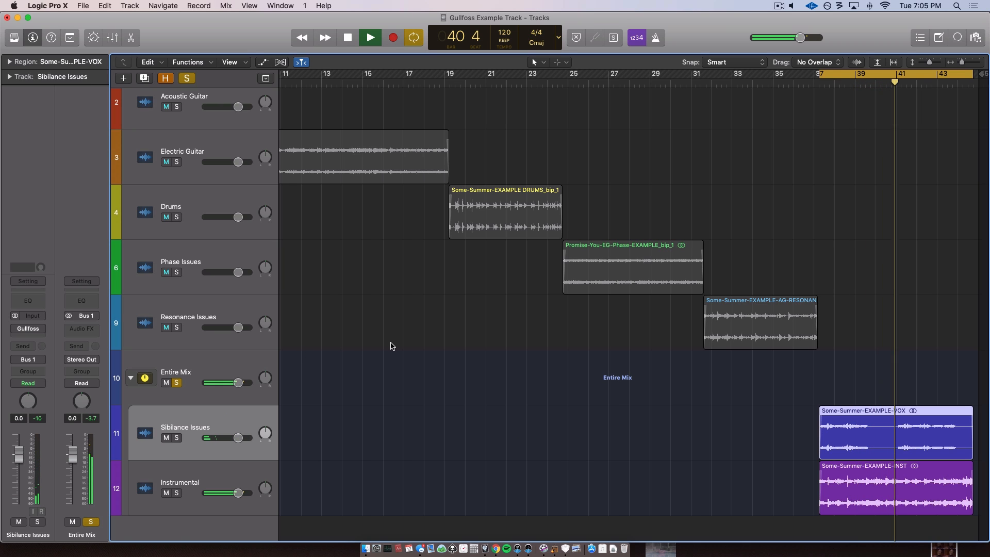
{"action": "key", "text": "space"}
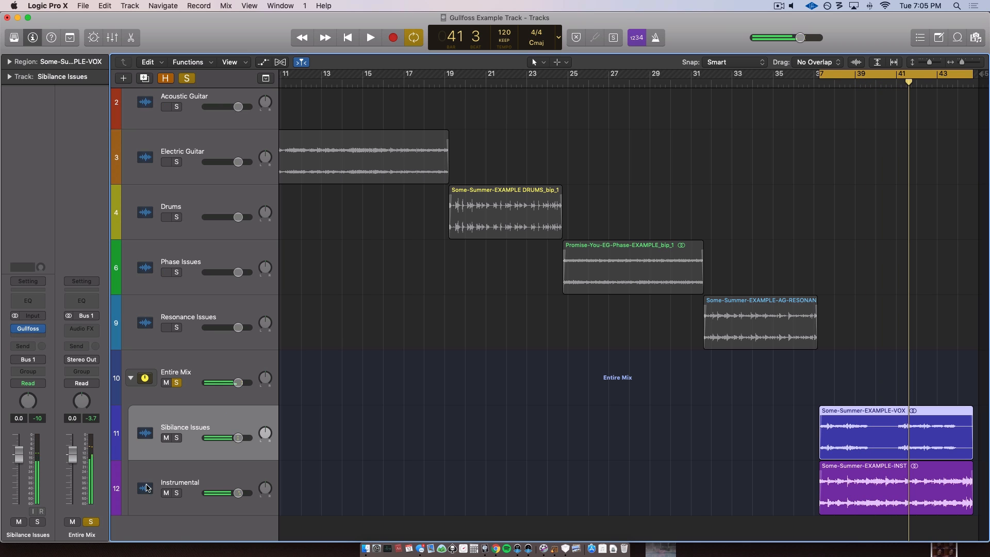
{"action": "left_click", "coordinate": [146, 488]}
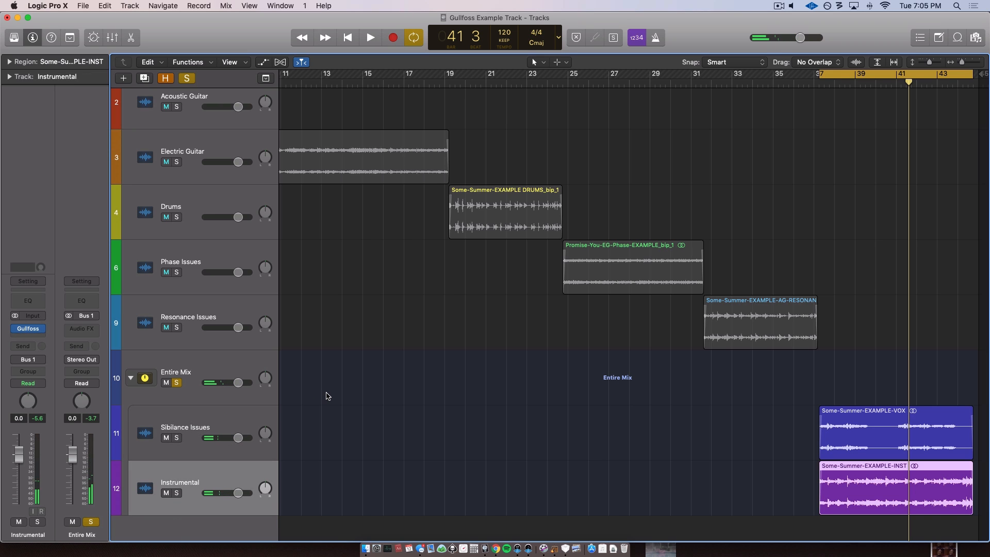
{"action": "key", "text": "space"}
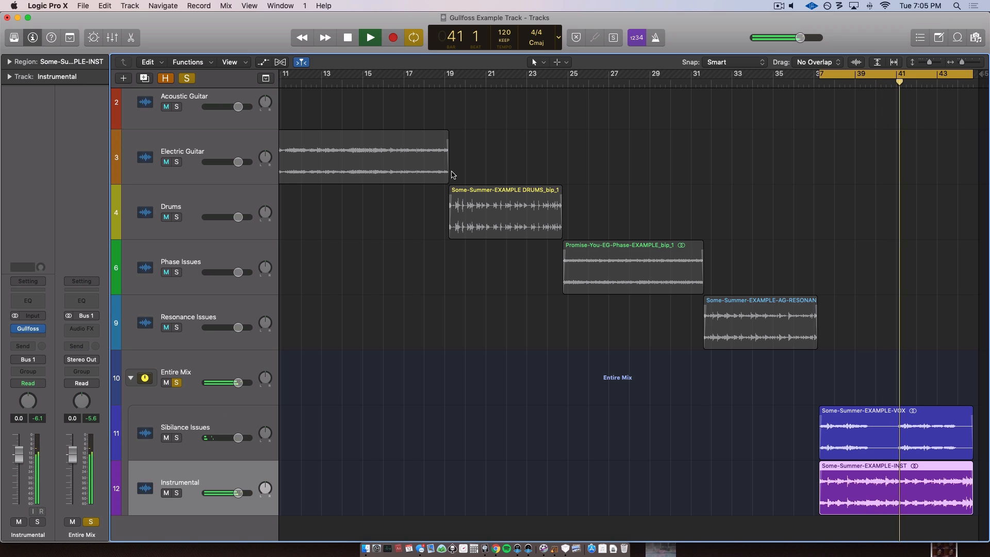
{"action": "key", "text": "space"}
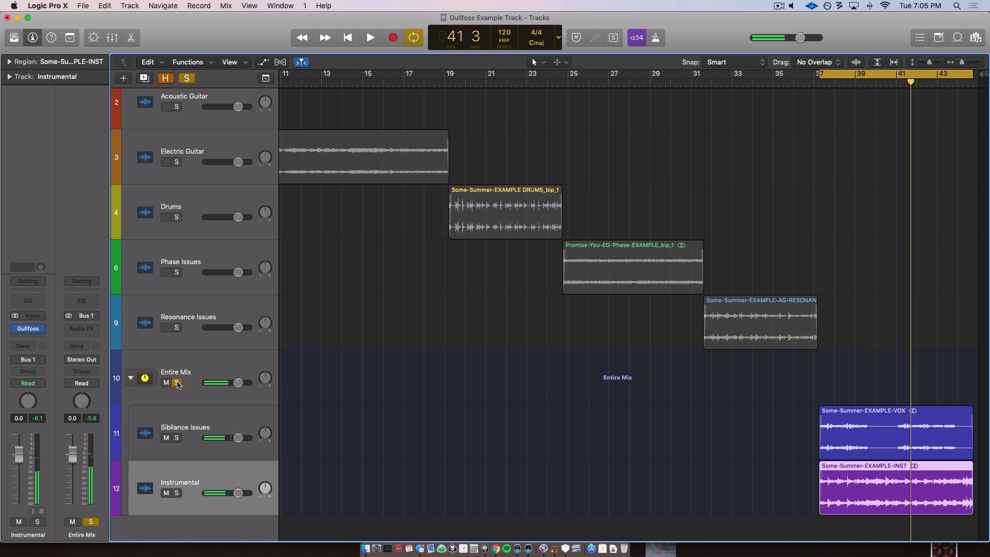
Turn off solo on the Entire Mix stack and return the playhead to the start of the project.
{"action": "left_click", "coordinate": [176, 383]}
{"action": "key", "text": "z"}
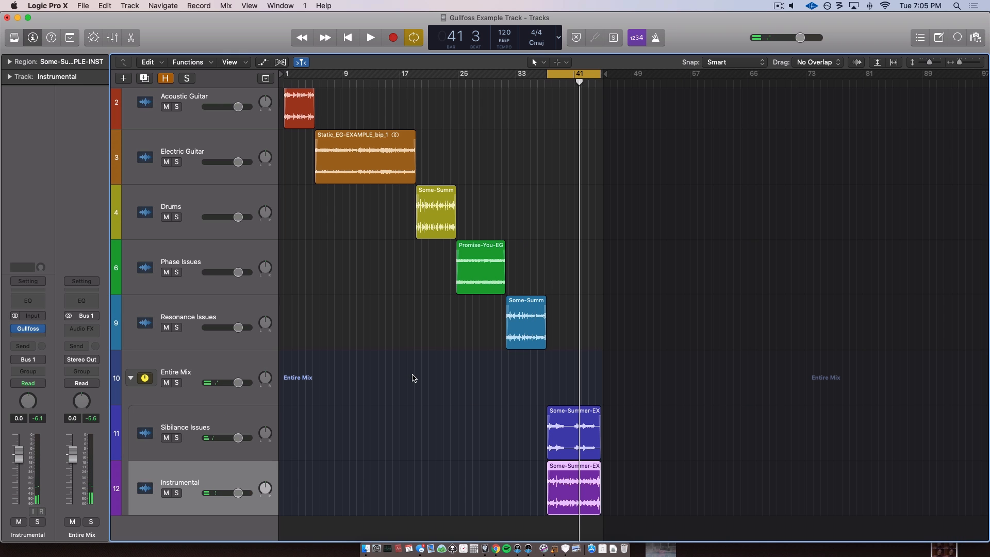
{"action": "key", "text": "Return"}
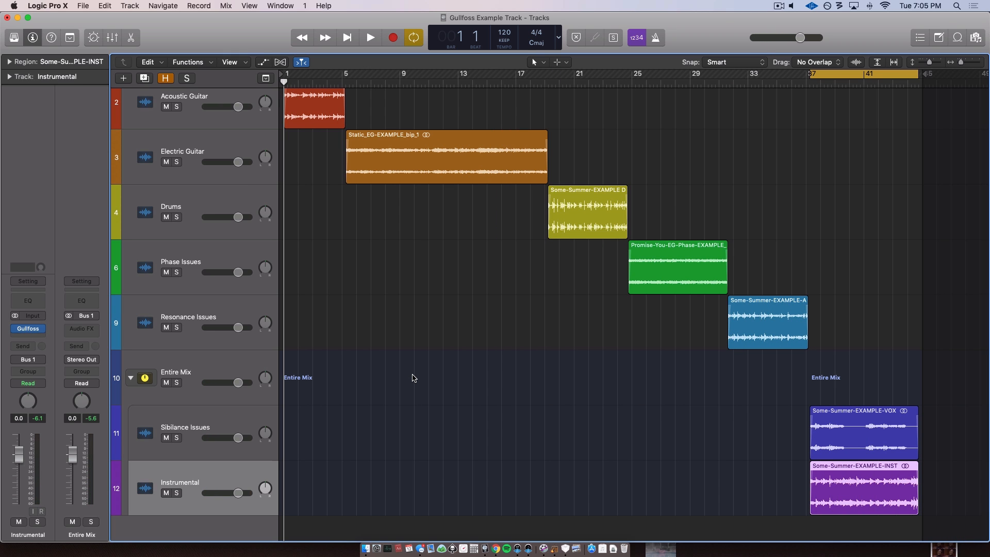